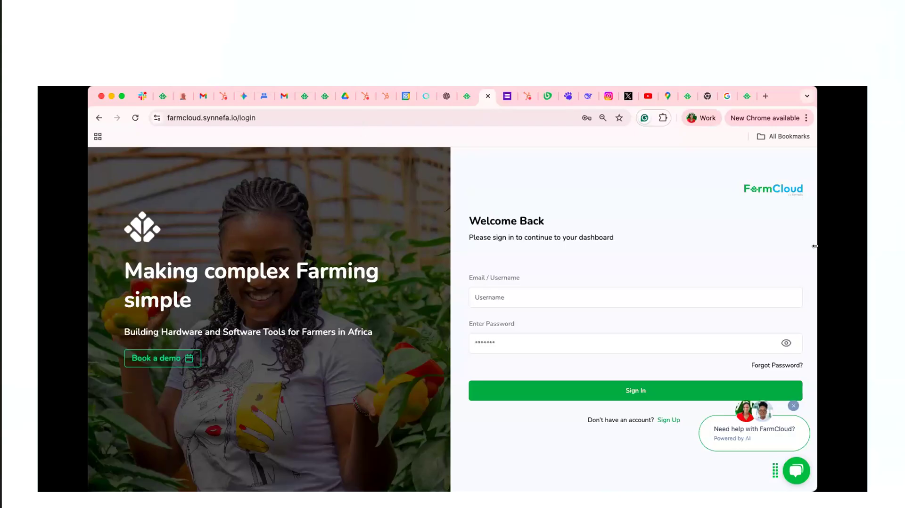
Dismiss the help bubble, view the sign-up form and its phone country codes, and return to the sign-in page
click(793, 406)
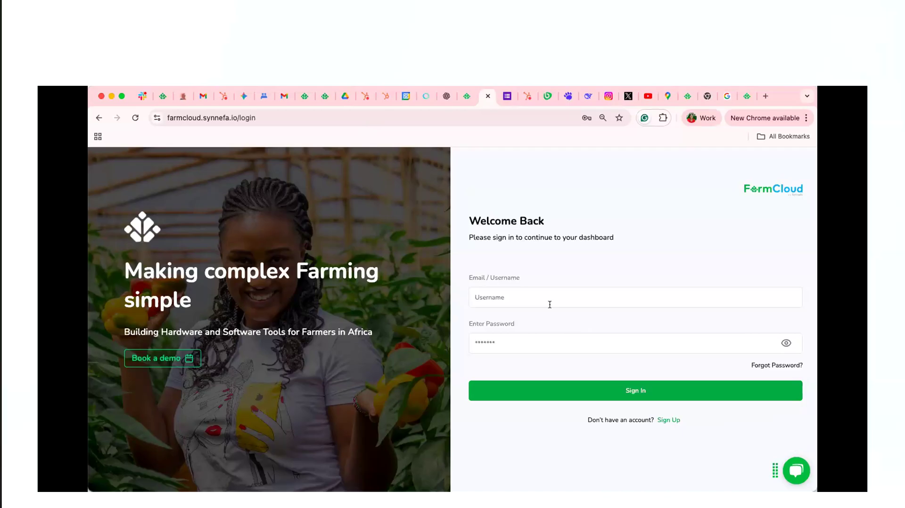
click(667, 419)
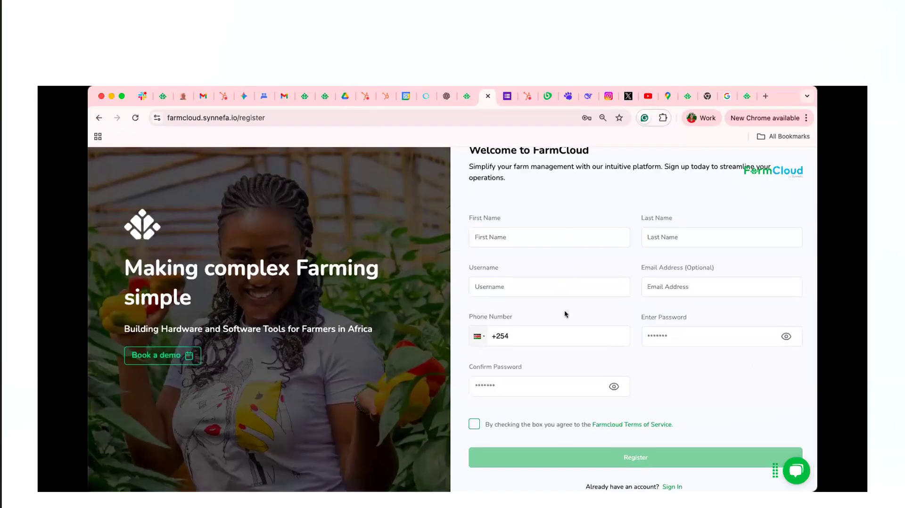
click(479, 336)
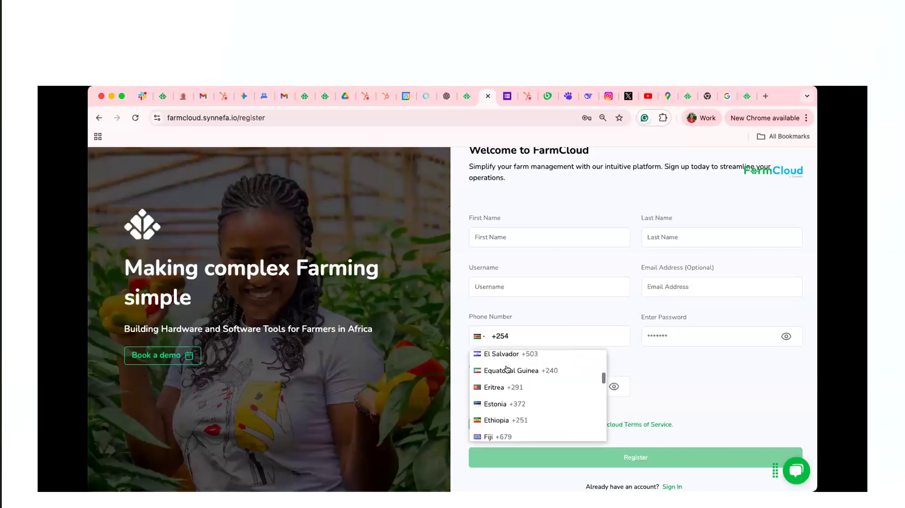
scroll(518, 396, down, 10)
click(680, 366)
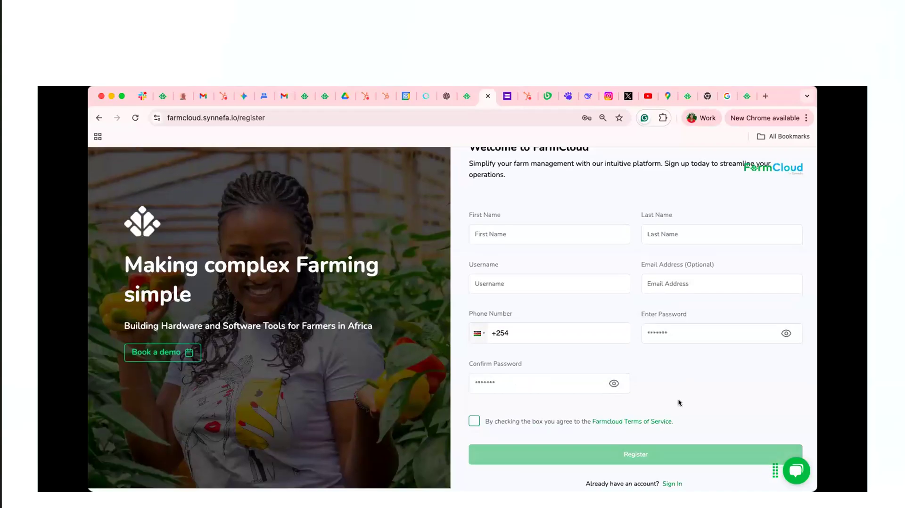
click(688, 460)
Sign in to the account with the user's e-mail address and account password
click(516, 296)
text(sta)
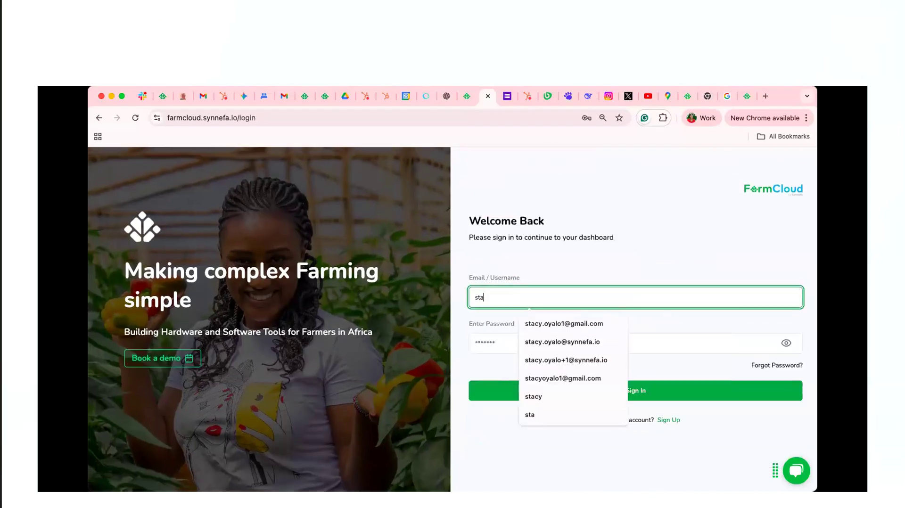
click(547, 329)
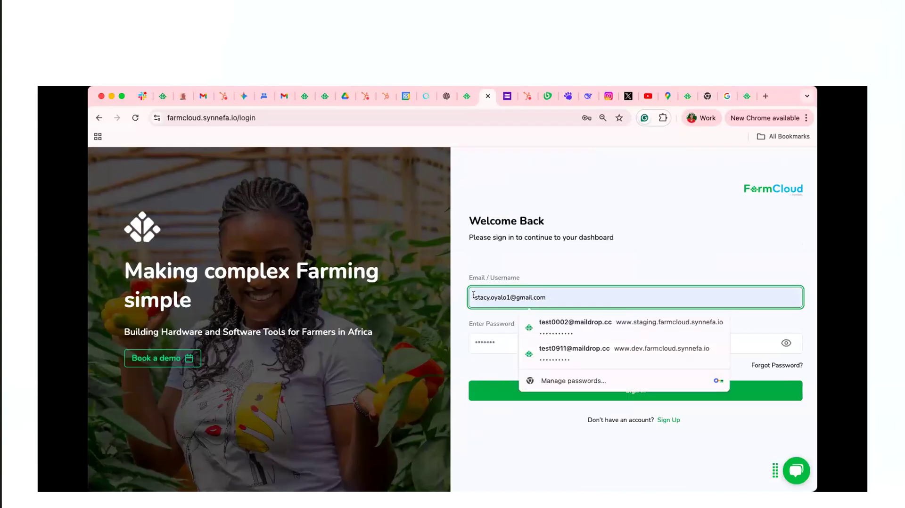
drag(549, 295, 468, 294)
click(489, 343)
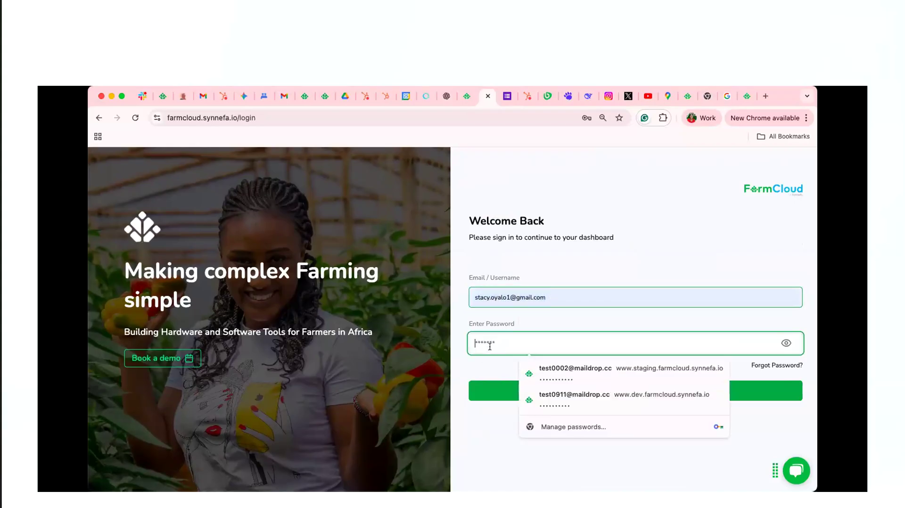
key(super+v)
click(560, 393)
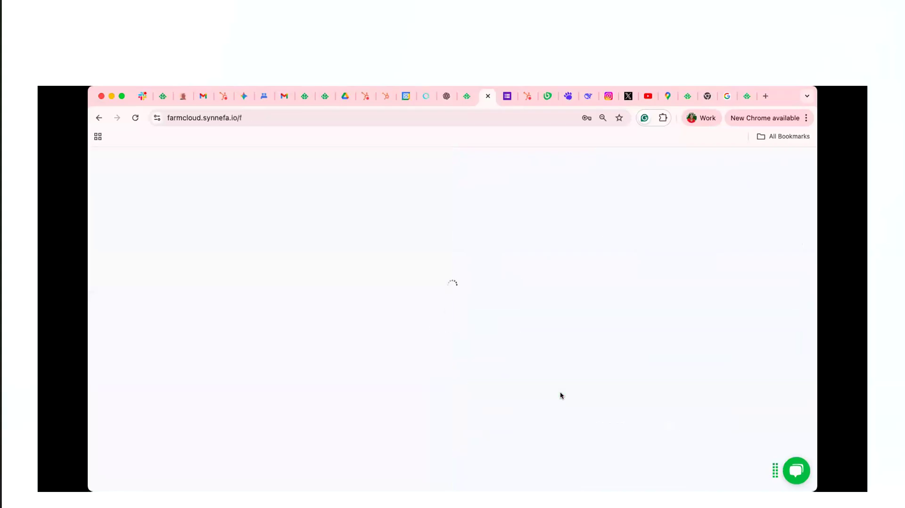
Open the dashboard of Stacy Fresh Farm Ltd and show the open fields among its farm elements
click(524, 327)
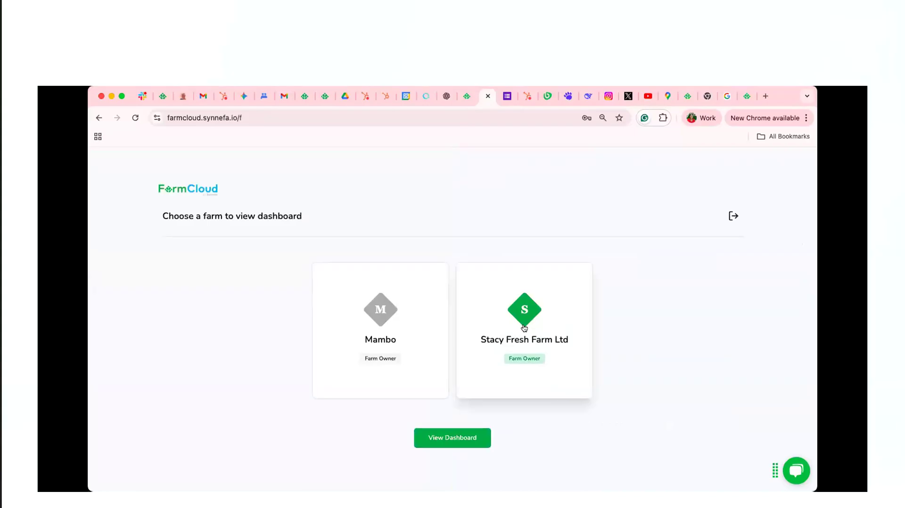
click(465, 445)
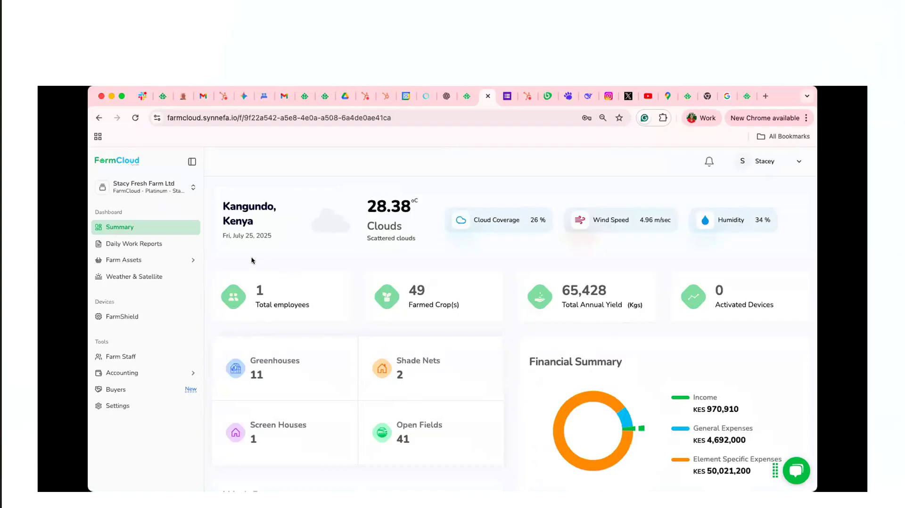
click(147, 263)
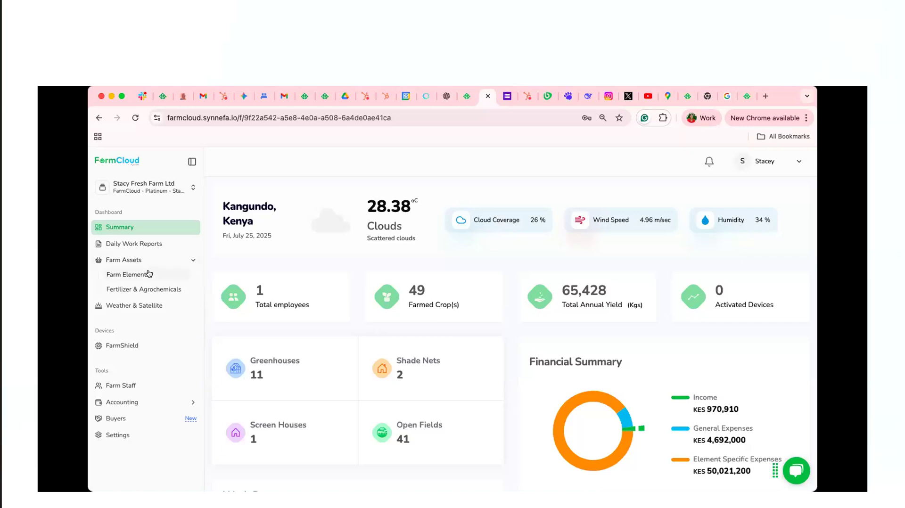
click(149, 274)
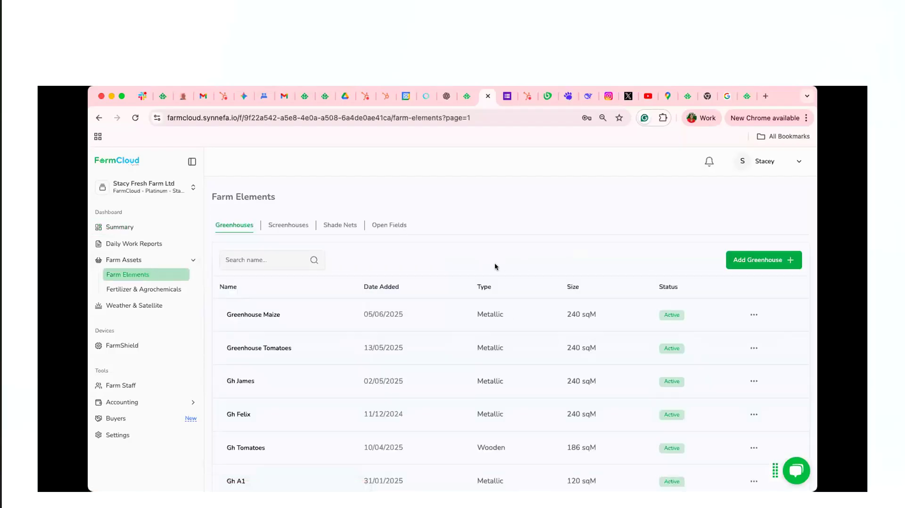
click(389, 225)
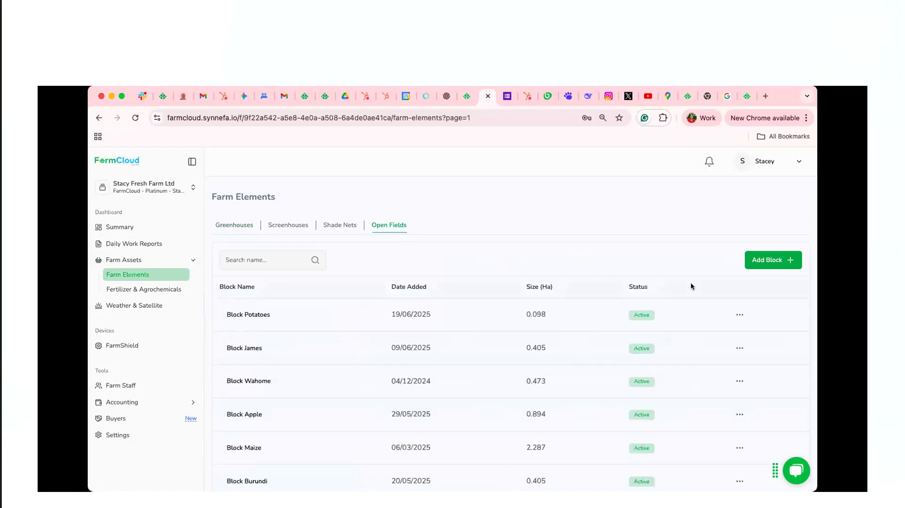
Add an open field block named Block T with a size of 1 acre
click(757, 262)
click(394, 278)
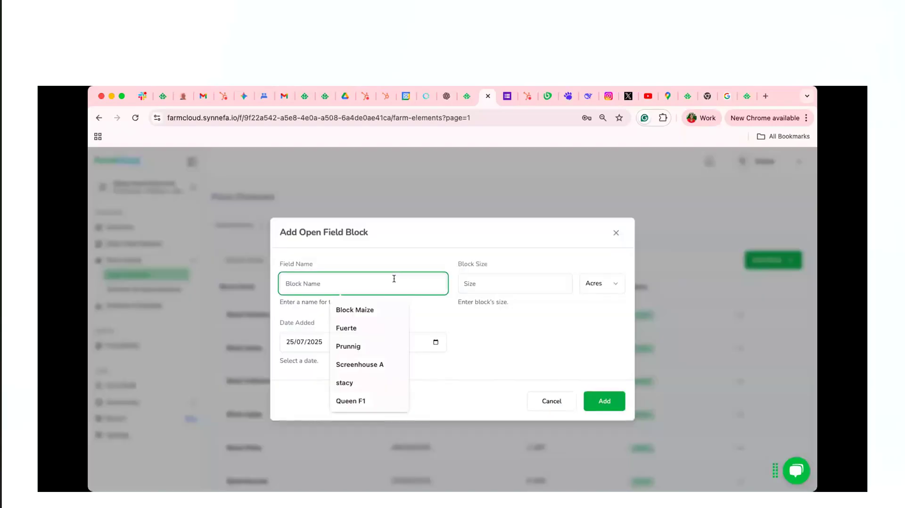
text(Block)
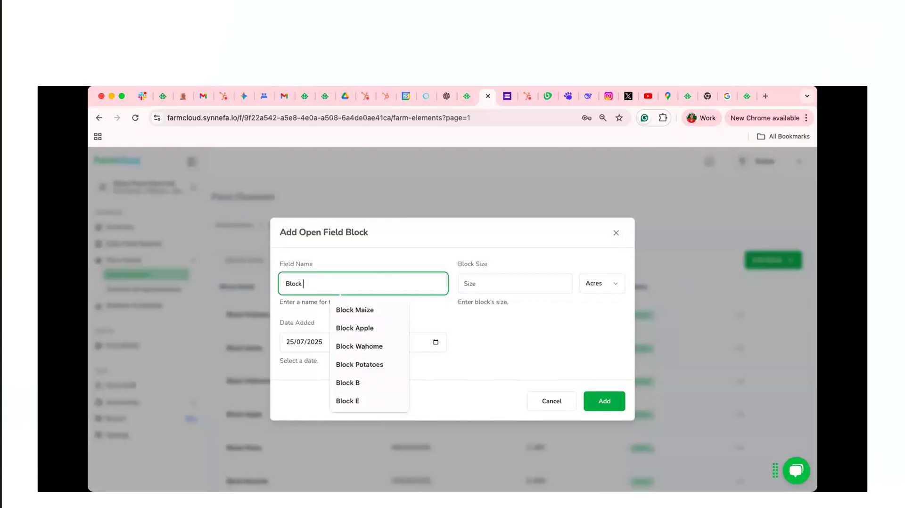
text( T)
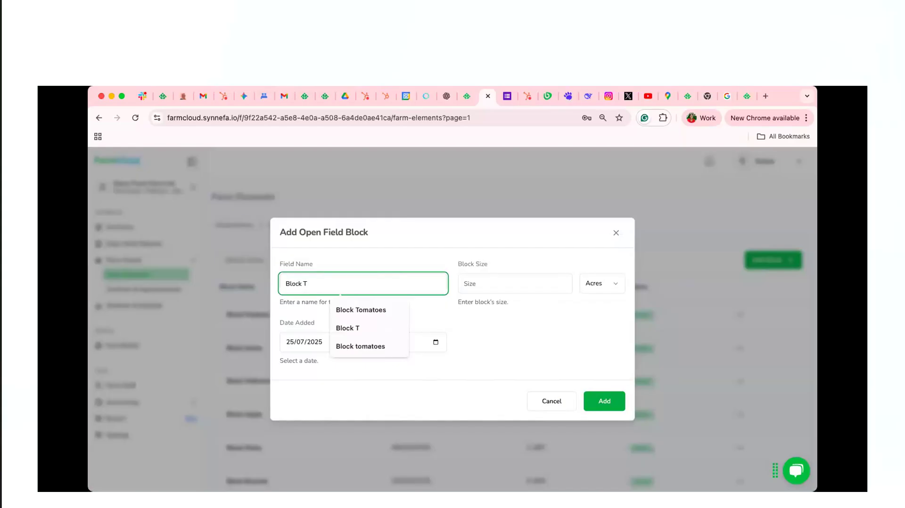
text(om)
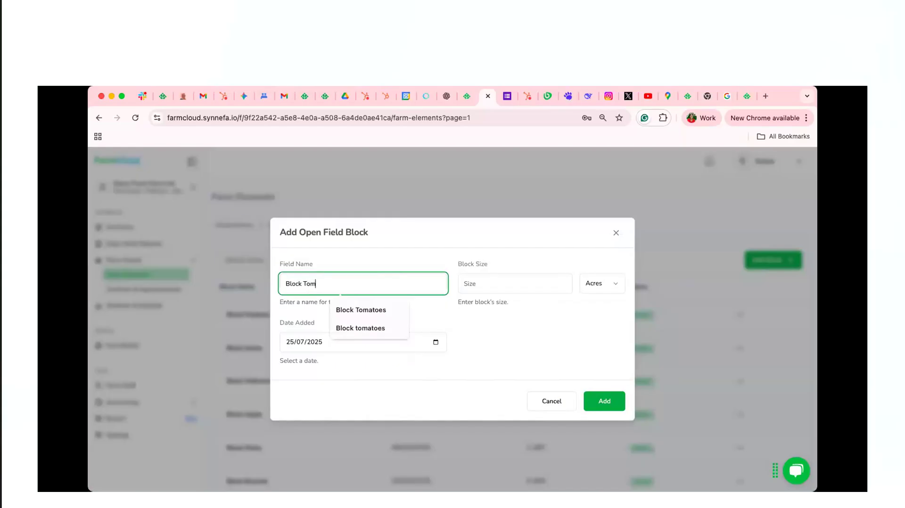
key(BackSpace)
key(BackSpace)
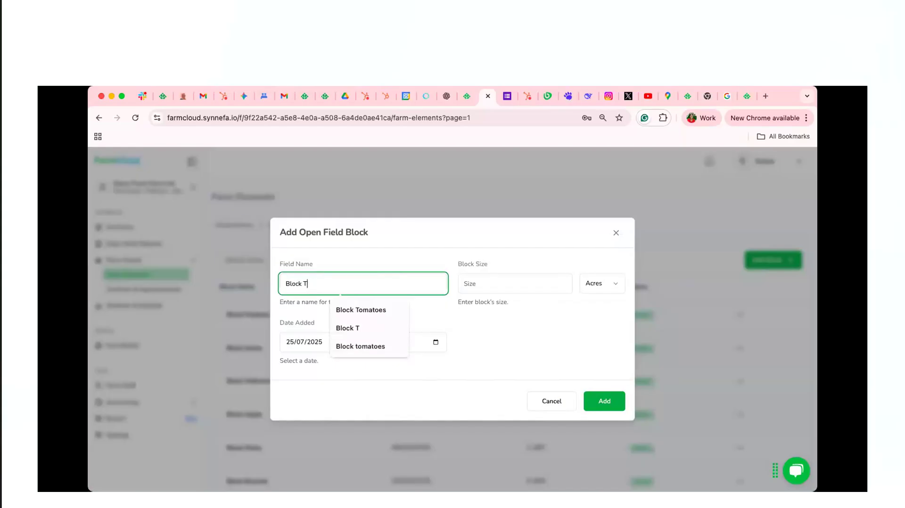
click(521, 280)
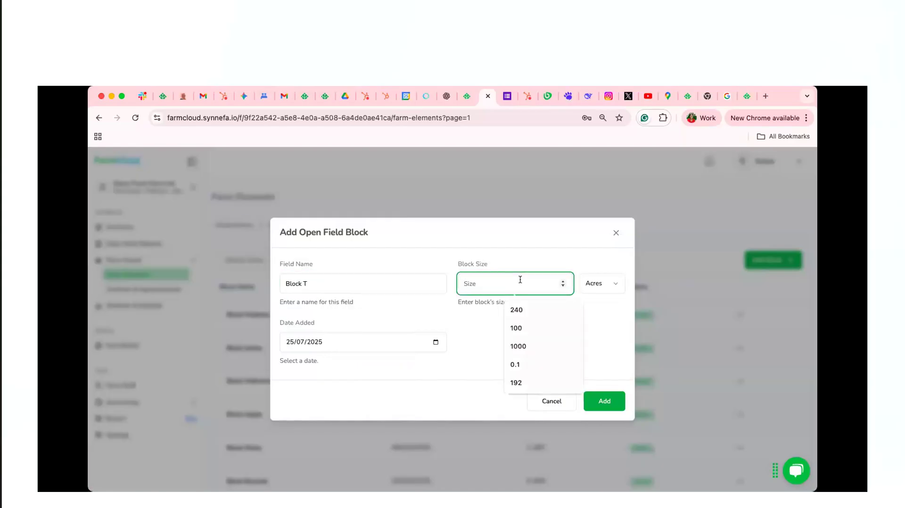
text(192)
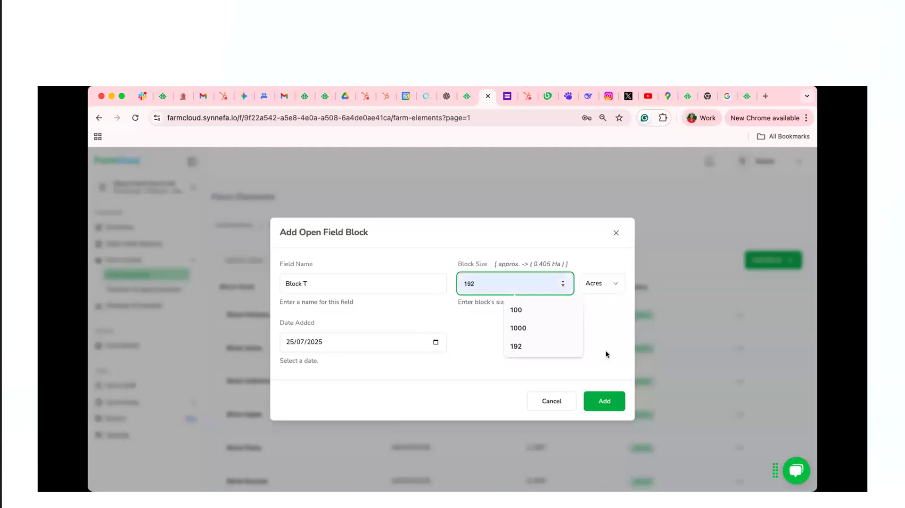
click(607, 367)
click(604, 397)
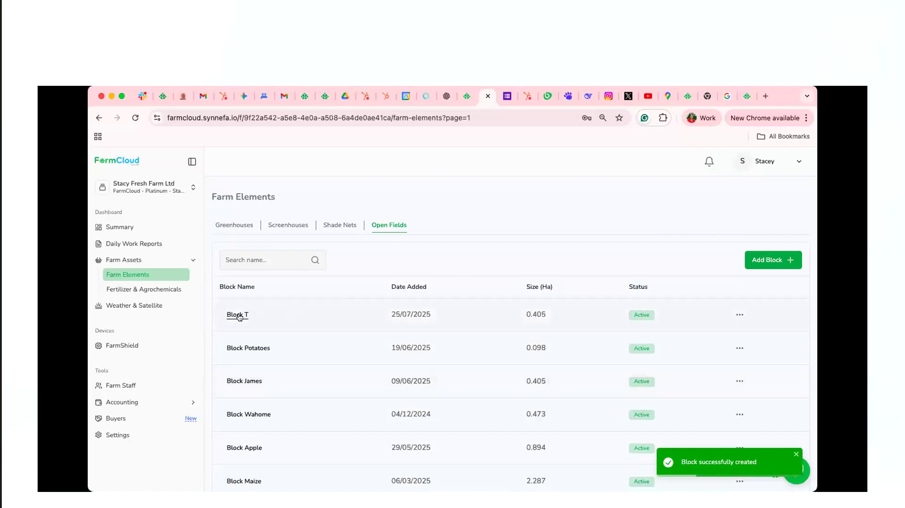
Start a new plant entry in Block T for Wheat, variety Hyrax, with a quantity of 100 seedlings
click(238, 315)
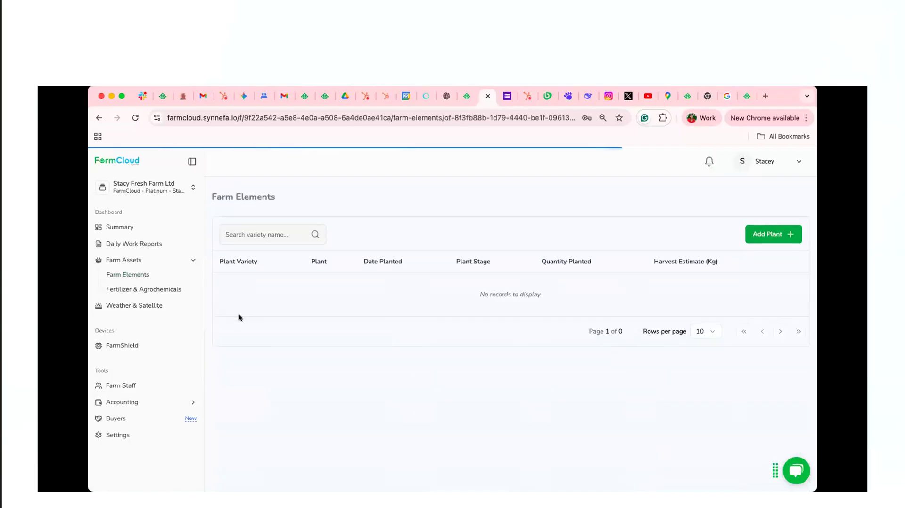
click(756, 225)
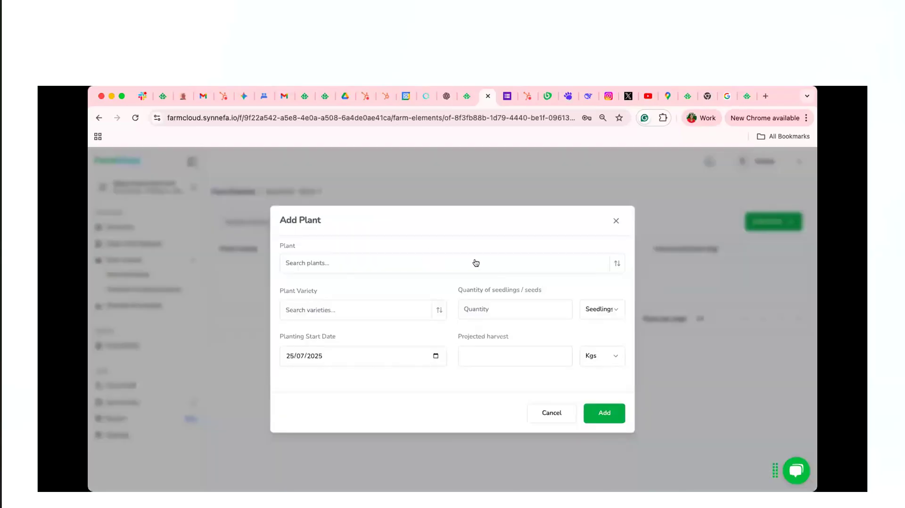
click(548, 268)
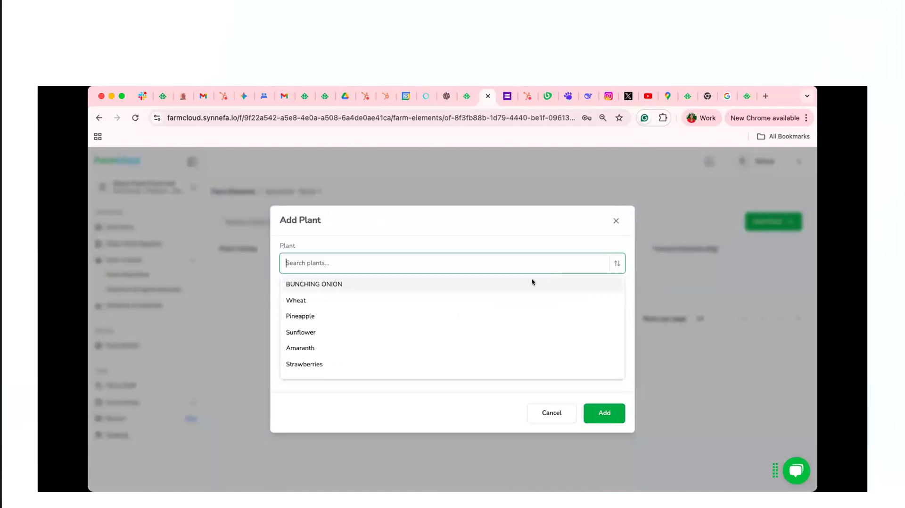
click(506, 300)
click(438, 314)
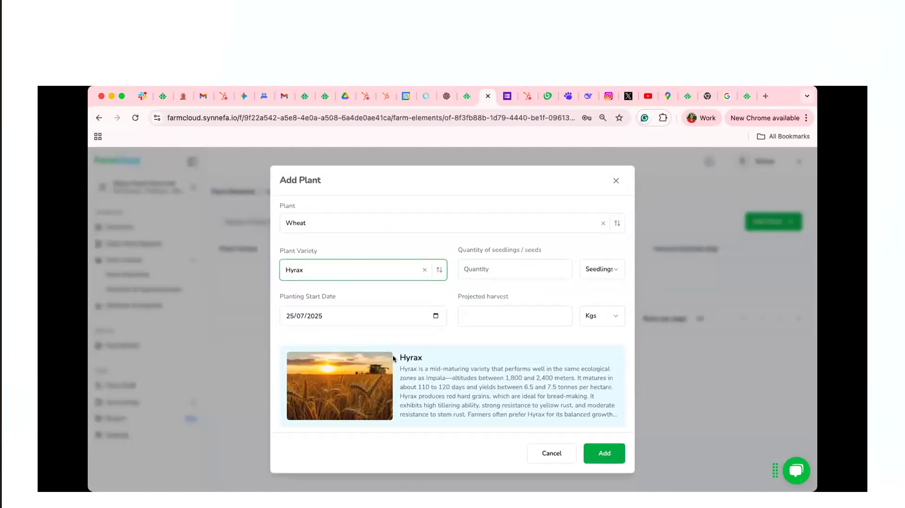
click(535, 264)
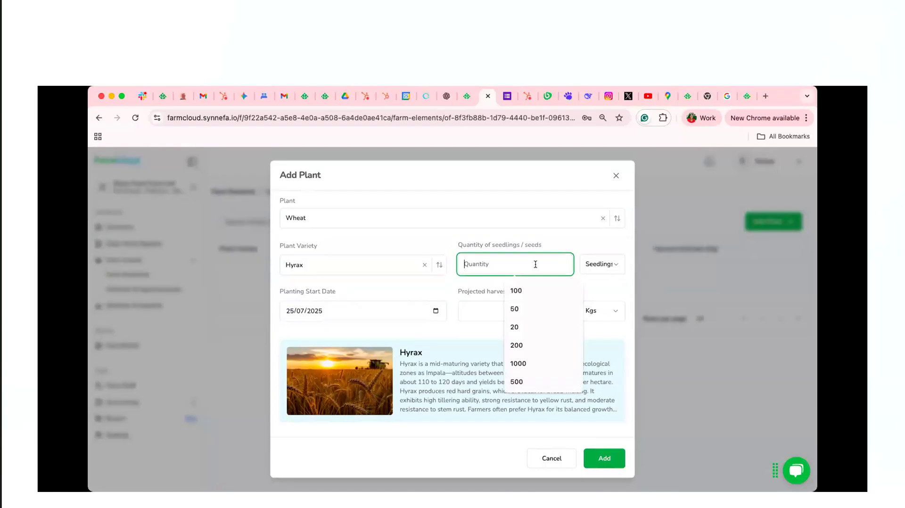
click(523, 287)
Set the wheat's planting start date to 01/03/2025
click(436, 310)
click(353, 332)
click(353, 332)
click(352, 333)
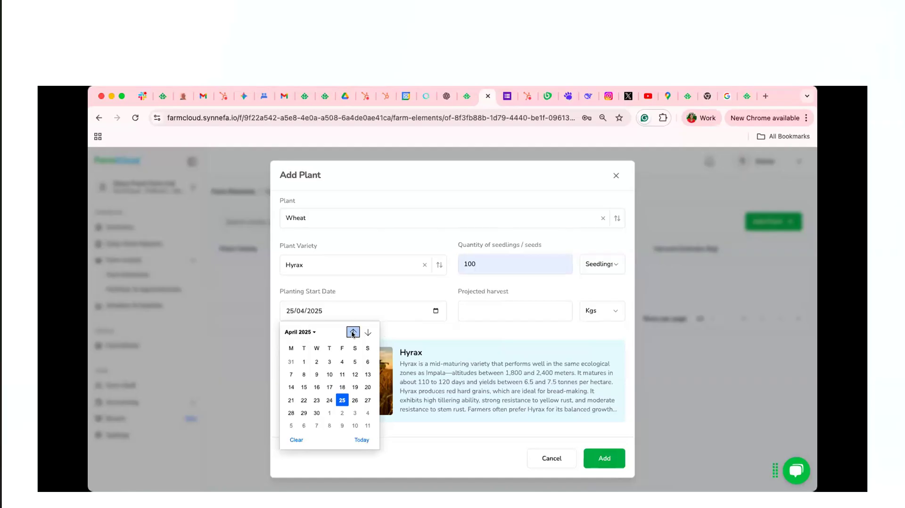
click(353, 332)
click(353, 333)
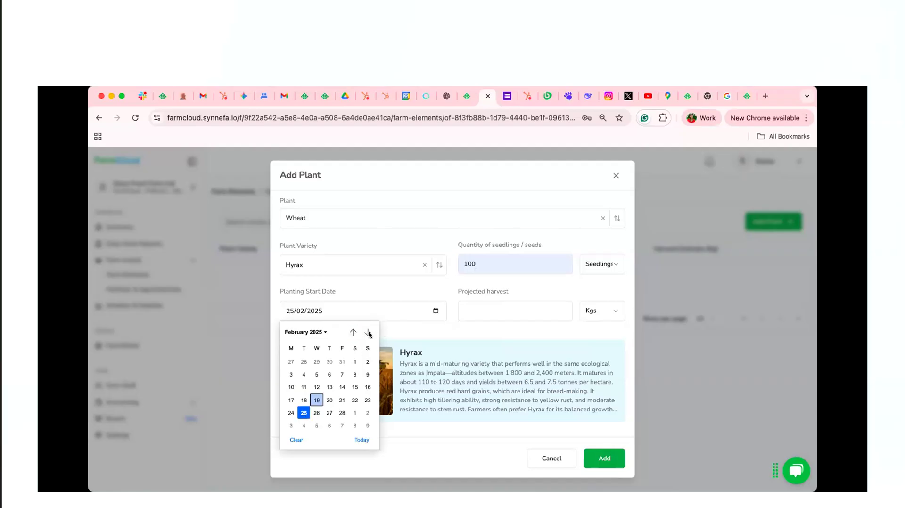
click(368, 332)
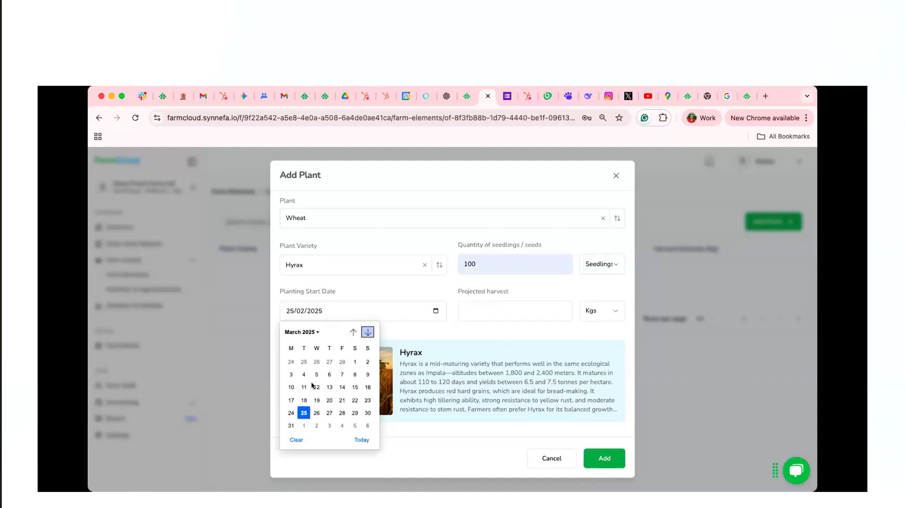
click(354, 361)
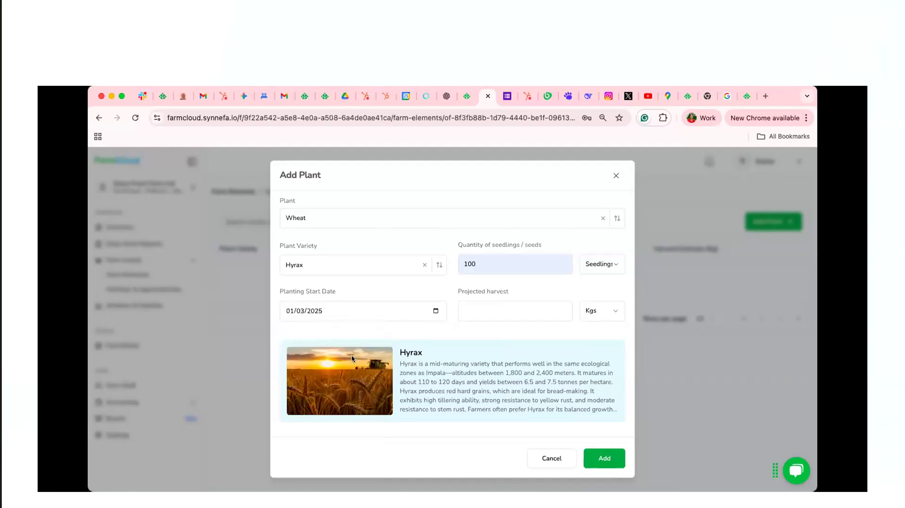
Set the projected harvest to 50000 Kgs and add the wheat to the block
click(479, 308)
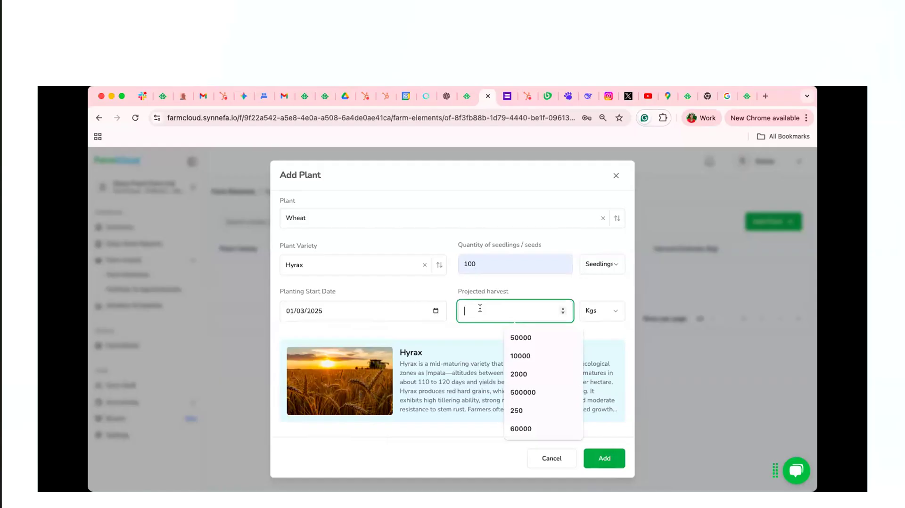
click(520, 335)
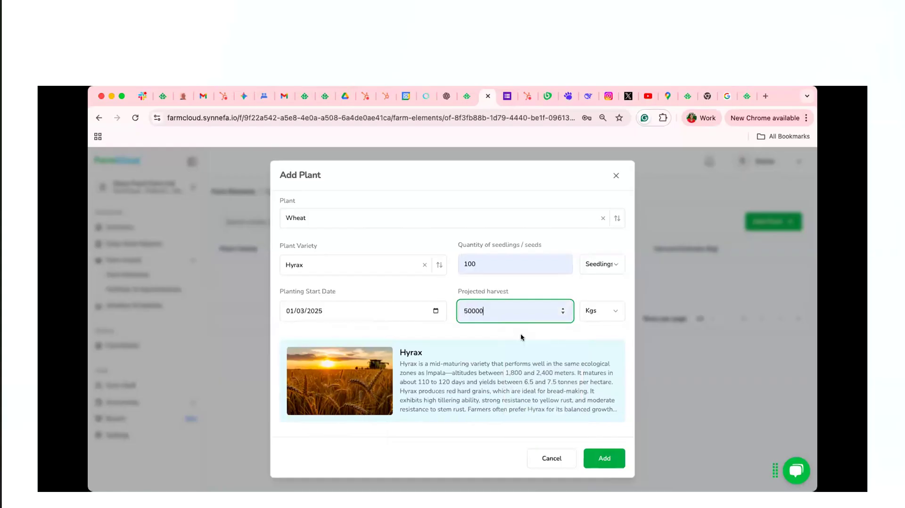
click(608, 460)
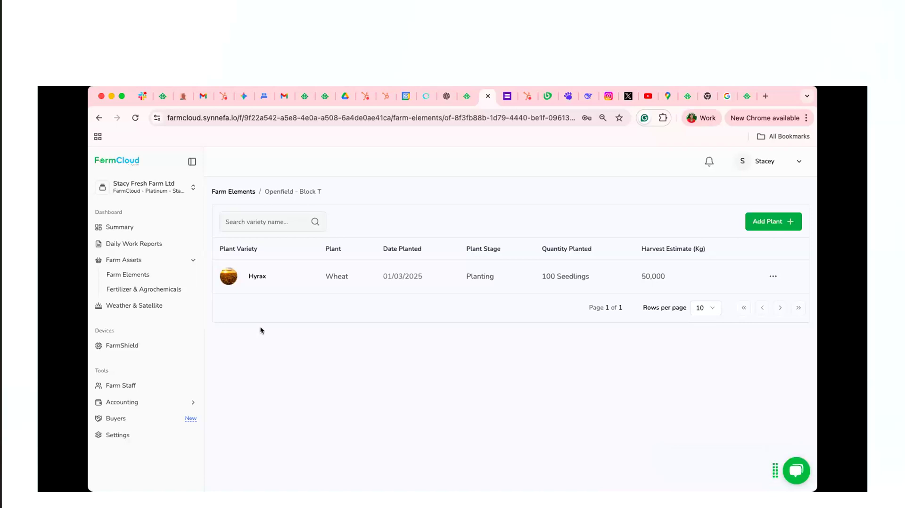
Start a new fertilizer stock entry for All Growth from the supplier Techno Feeds
click(120, 289)
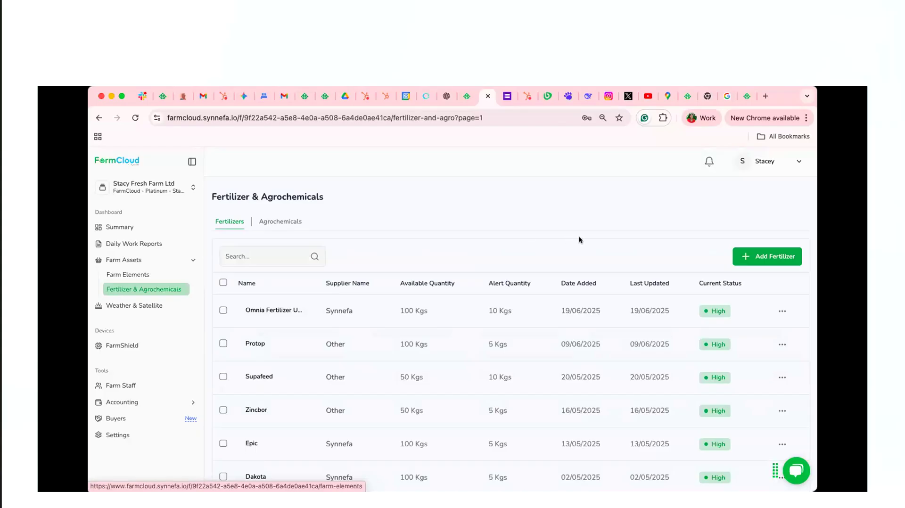
click(754, 257)
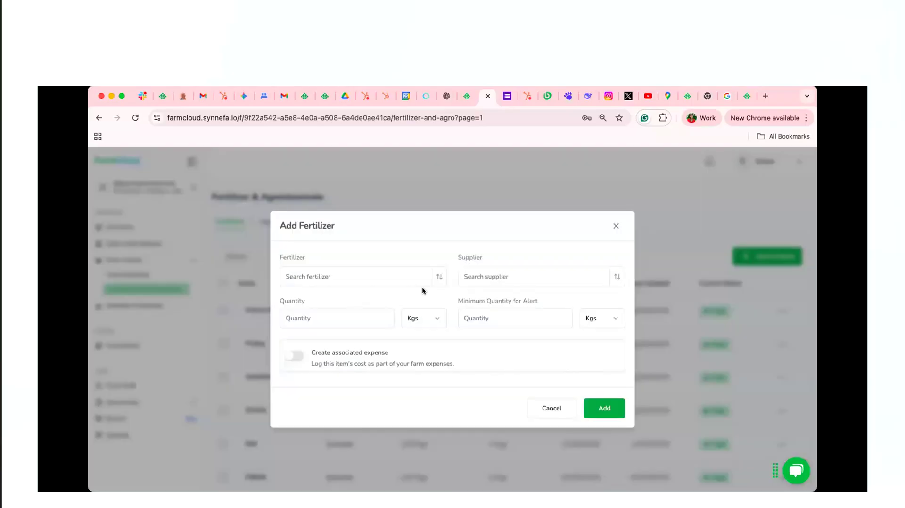
click(440, 281)
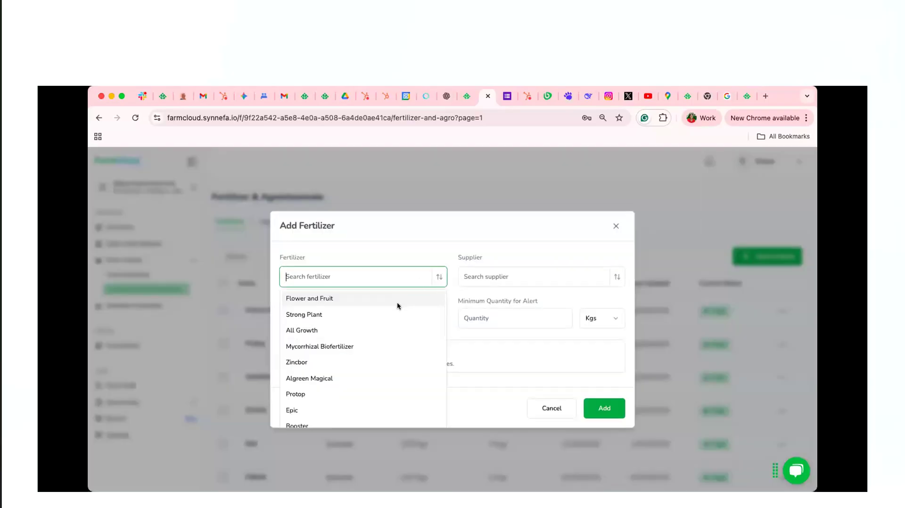
click(382, 329)
click(520, 262)
click(515, 281)
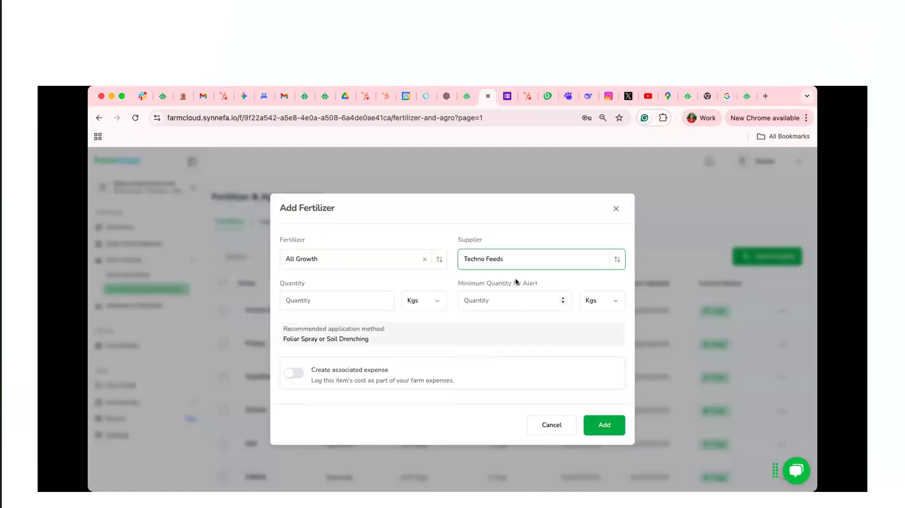
Set the fertilizer's quantity to 100 Kgs and its minimum quantity for alert to 10 Kgs
click(362, 296)
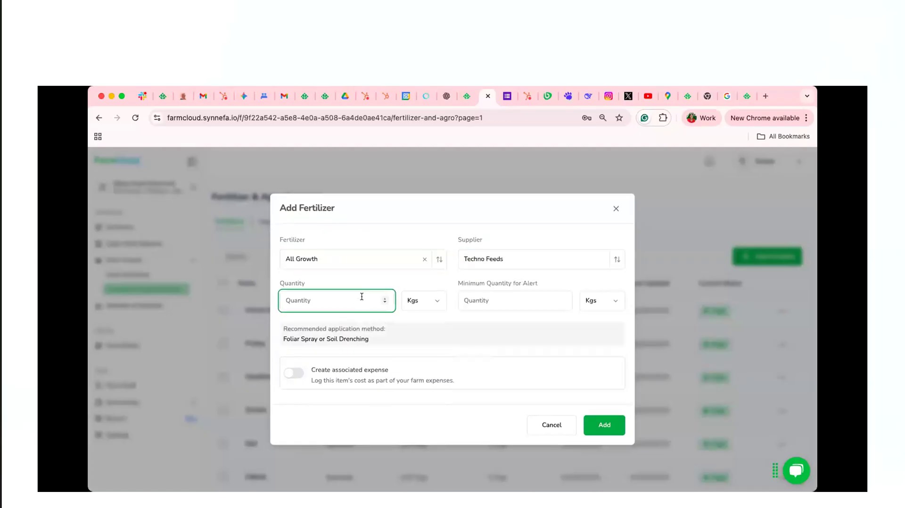
text(100)
click(429, 301)
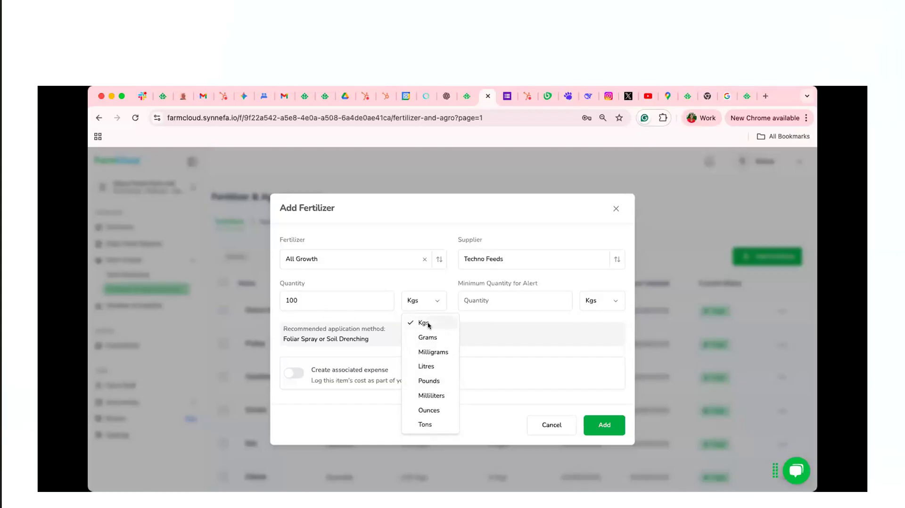
click(503, 295)
click(502, 295)
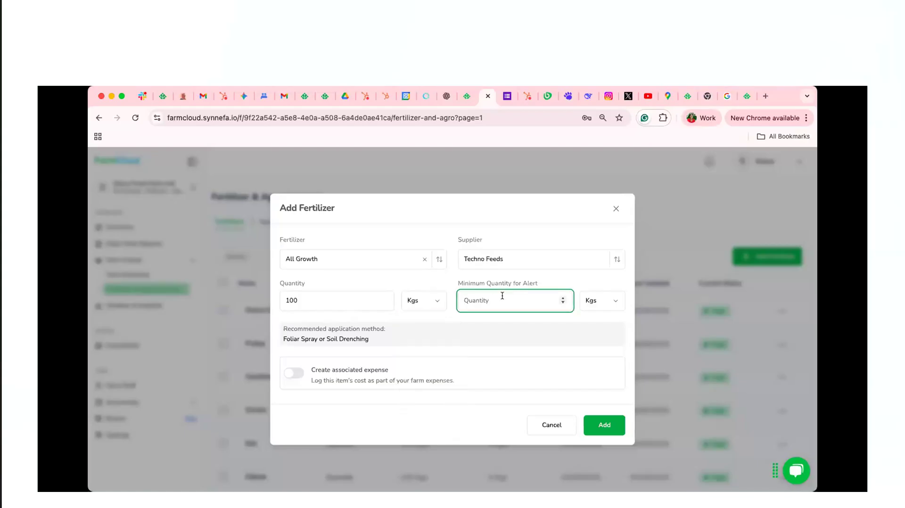
text(10)
Try out an associated expense of KES 2000 paid by M-Pesa for the fertilizer, and switch the expense off again
click(293, 373)
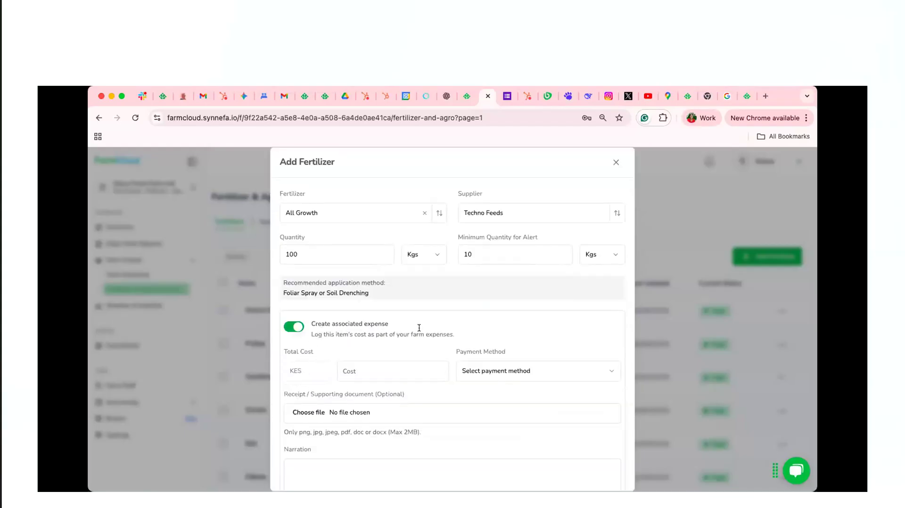
scroll(419, 327, down, 1)
click(371, 324)
text(2)
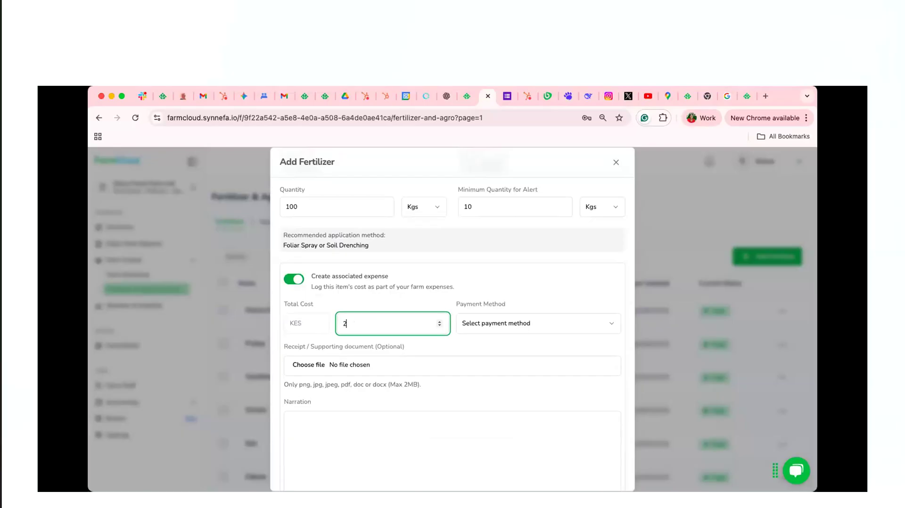
text(000)
scroll(477, 358, down, 1)
click(537, 297)
click(521, 338)
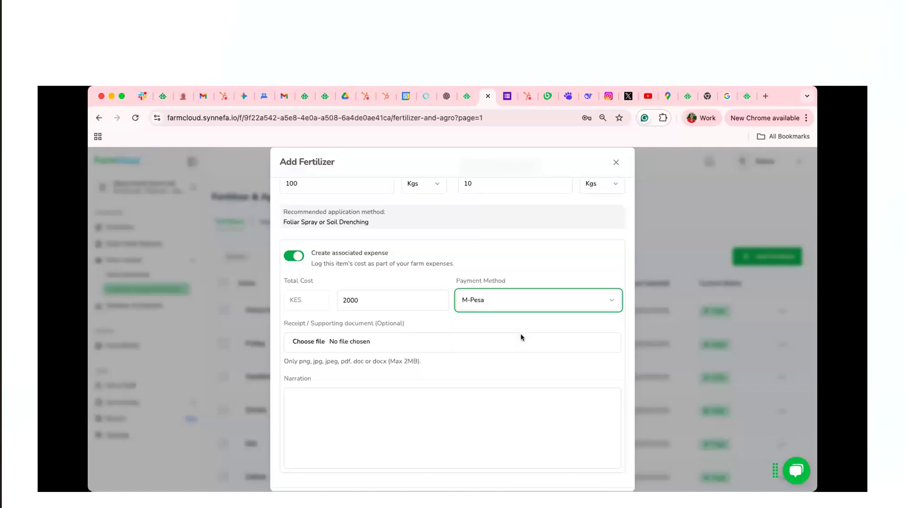
scroll(527, 306, down, 2)
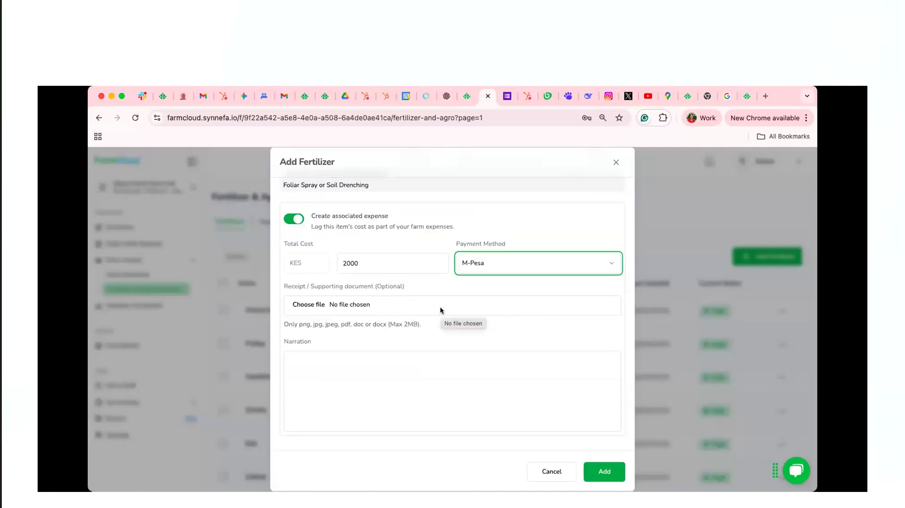
click(362, 366)
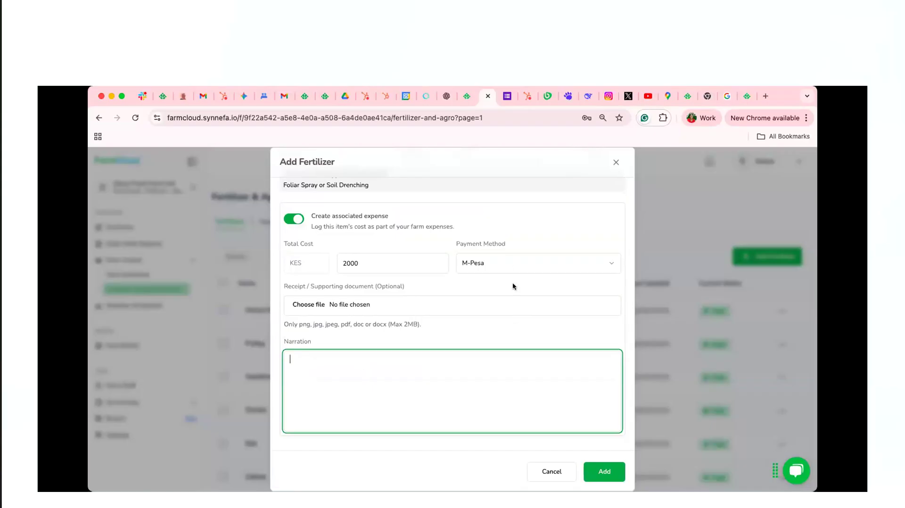
scroll(513, 286, up, 2)
click(457, 321)
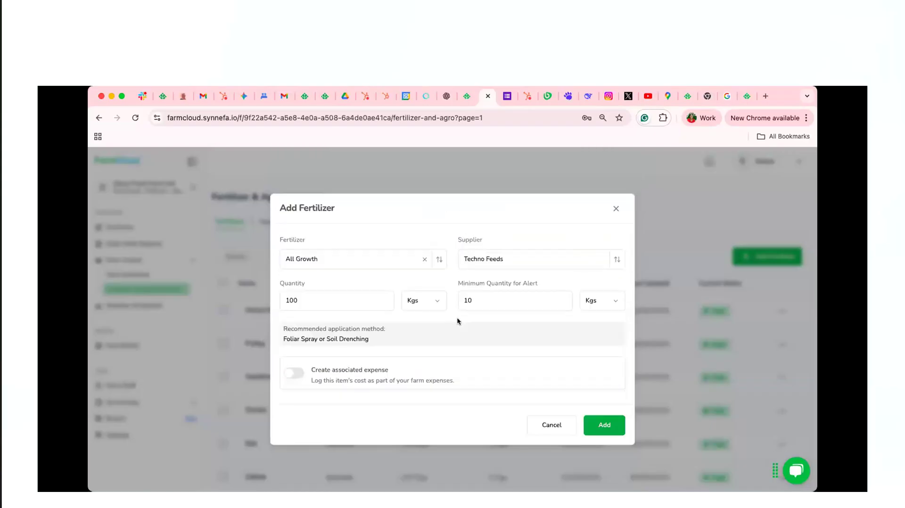
Add the All Growth entry to the fertilizer stock
click(599, 426)
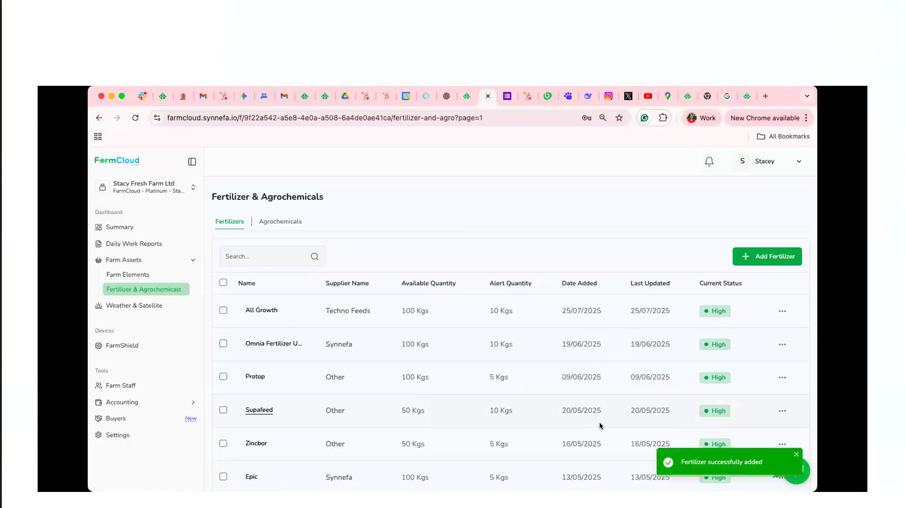
View the agrochemicals stock and its blank entry form, and close the form without adding anything
click(286, 223)
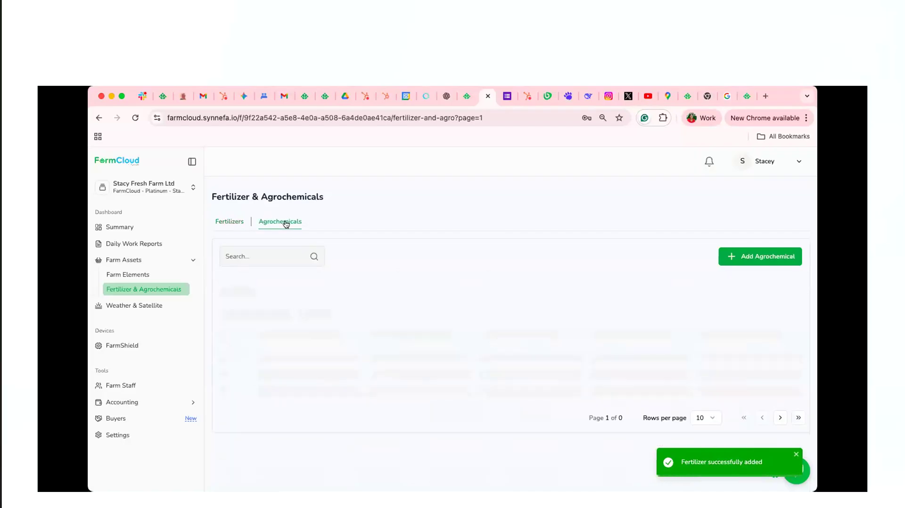
click(746, 255)
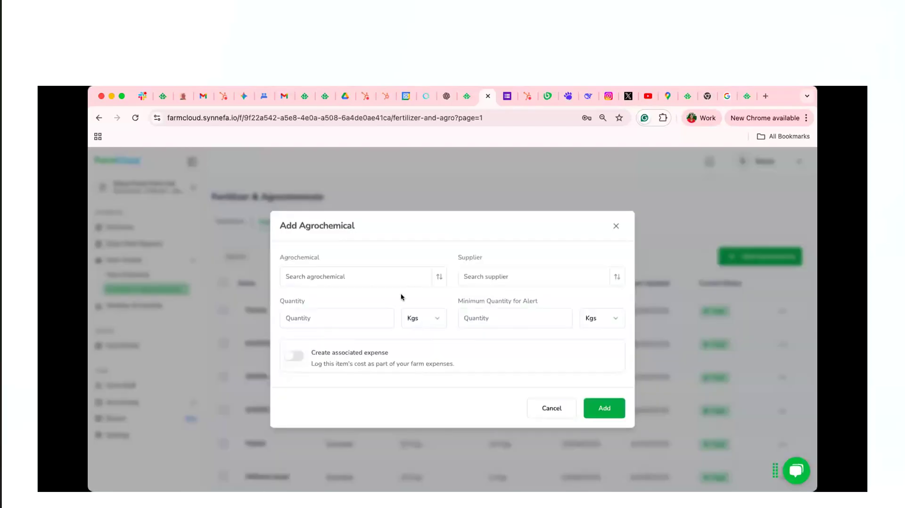
click(615, 225)
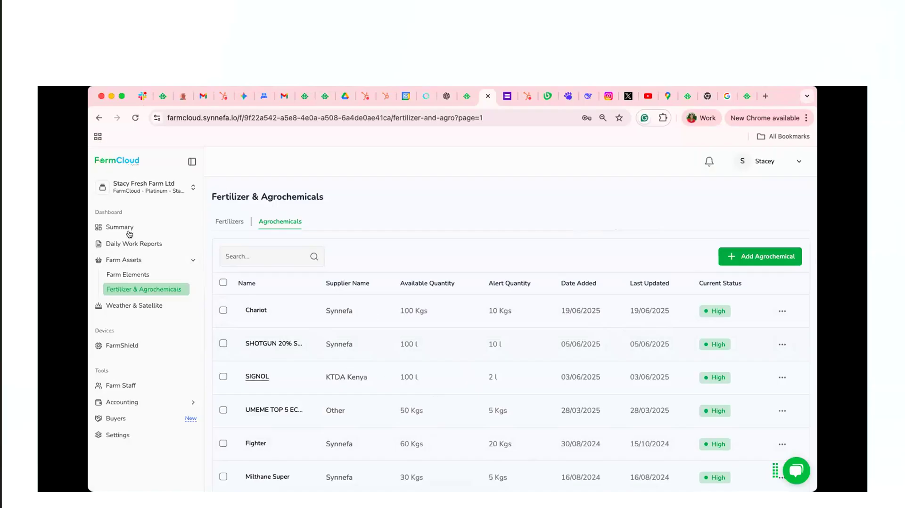
Create a daily fertilizer report for Block T with plant variety Hyrax at the planting stage
click(138, 244)
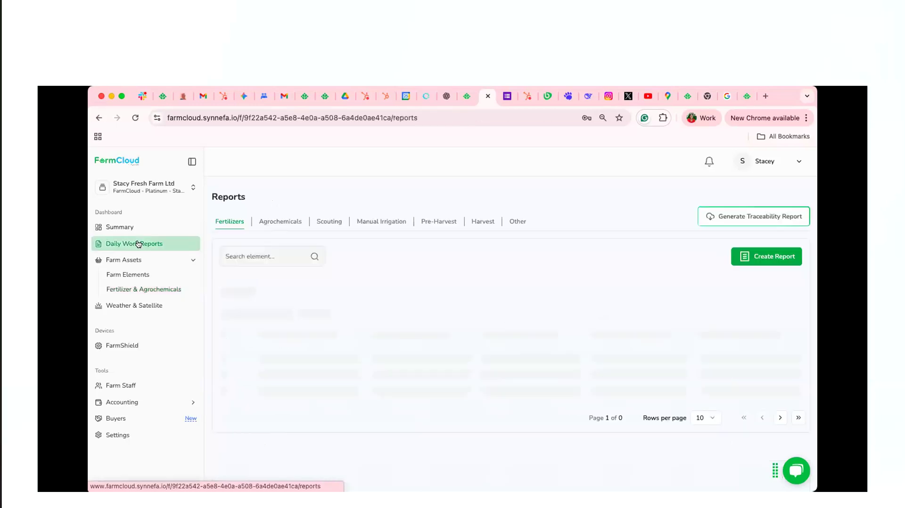
click(772, 258)
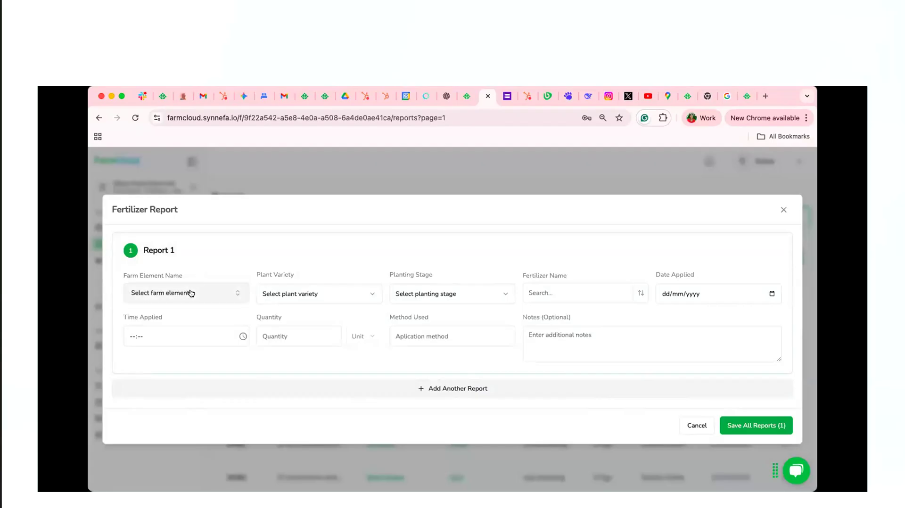
click(191, 293)
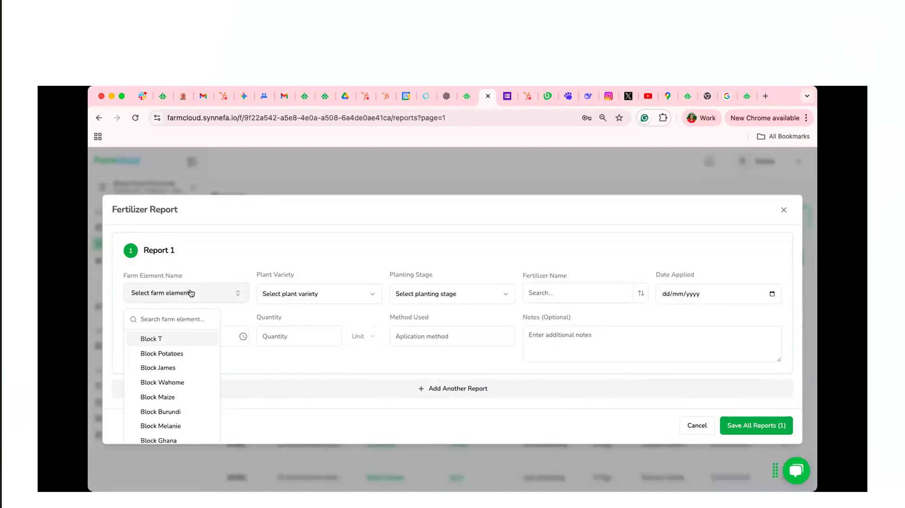
click(190, 339)
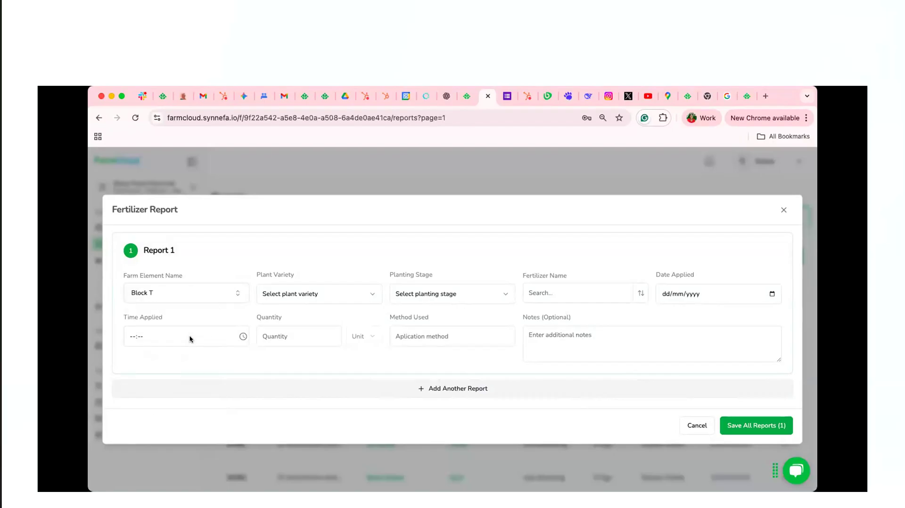
click(325, 294)
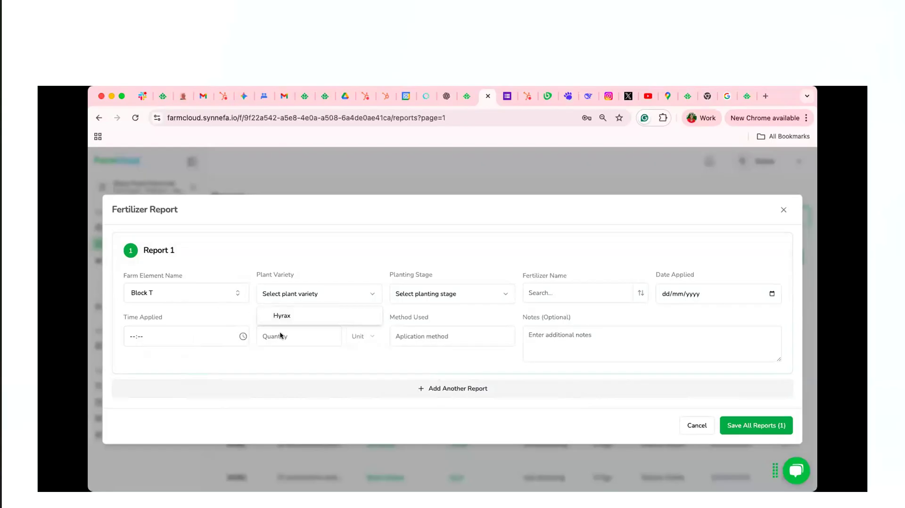
click(314, 315)
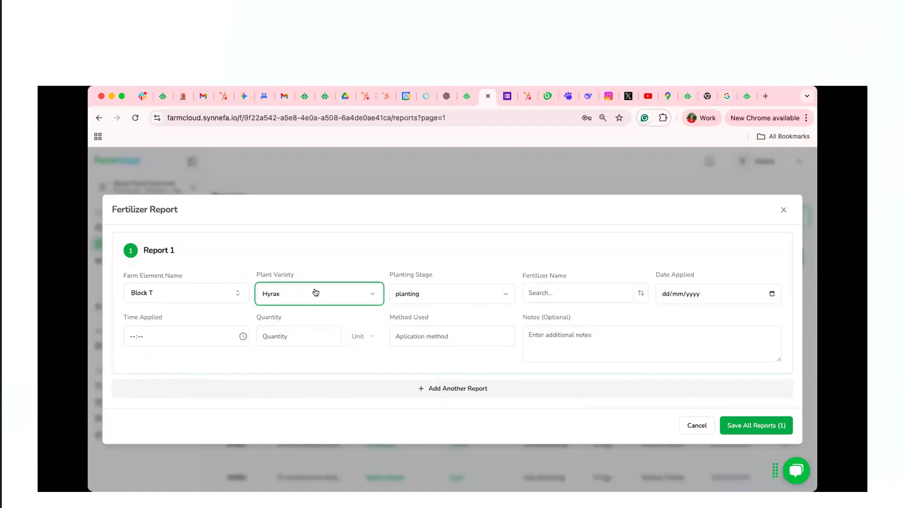
click(464, 299)
click(464, 299)
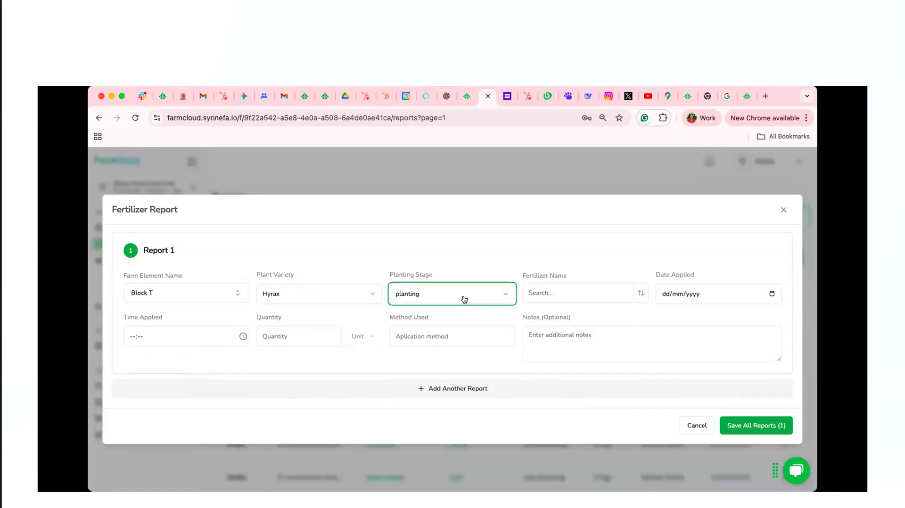
Set the report's fertilizer to All Growth, applied on 25/07/2025 at 16:18
click(630, 296)
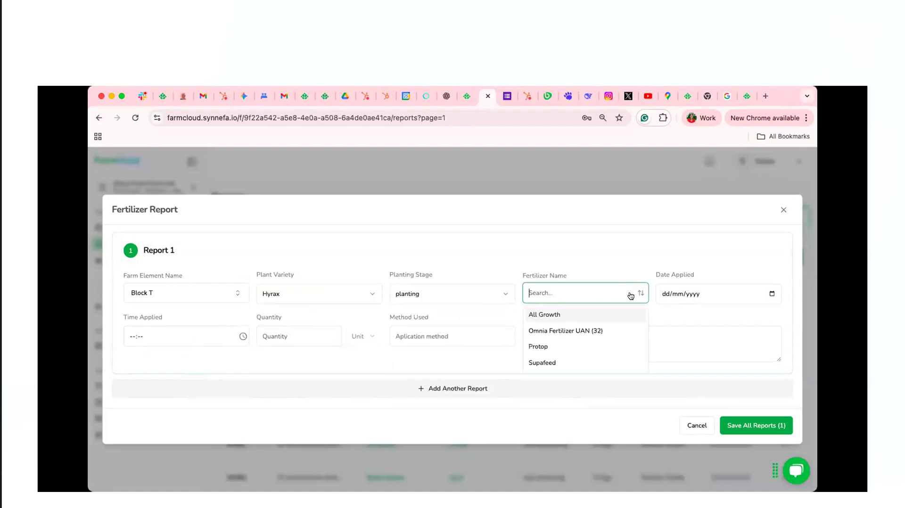
click(600, 311)
click(687, 294)
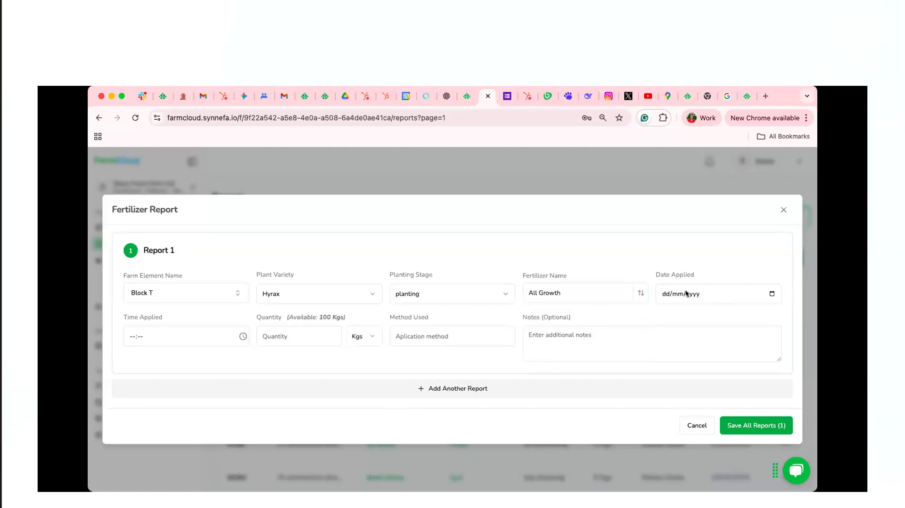
click(768, 294)
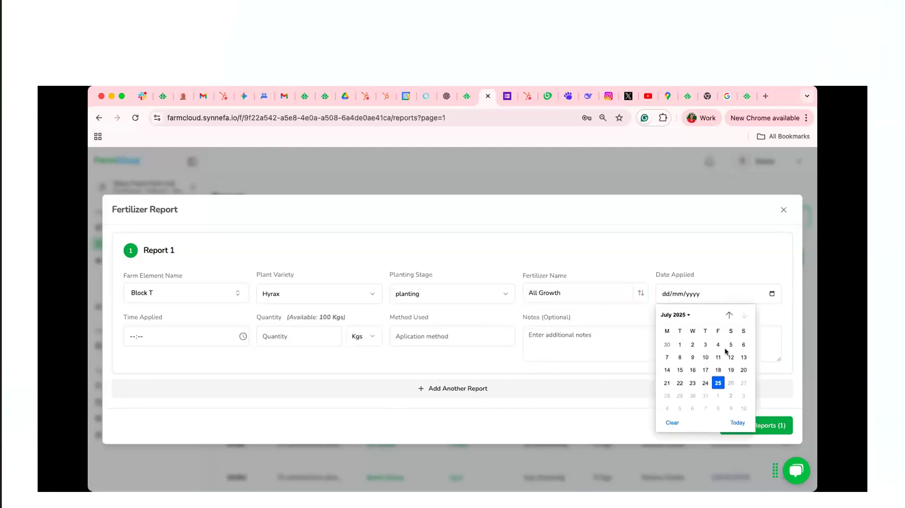
click(717, 383)
click(242, 337)
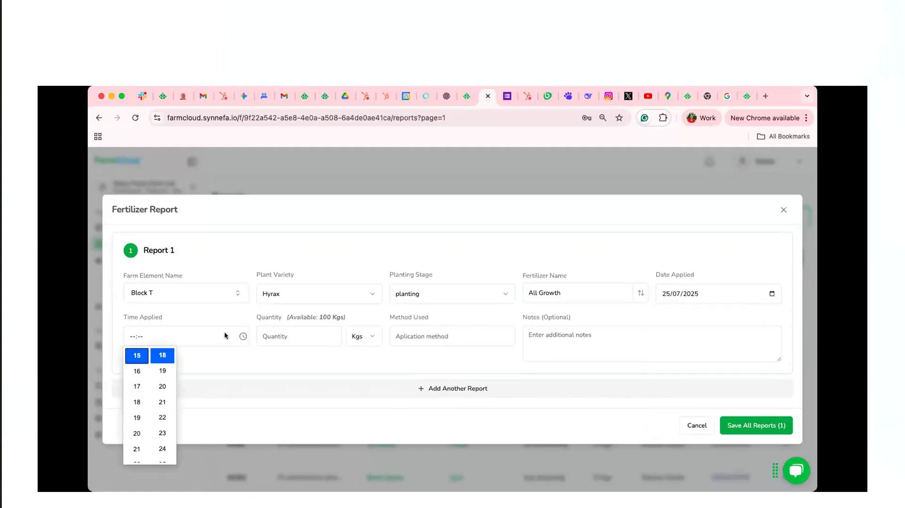
click(137, 371)
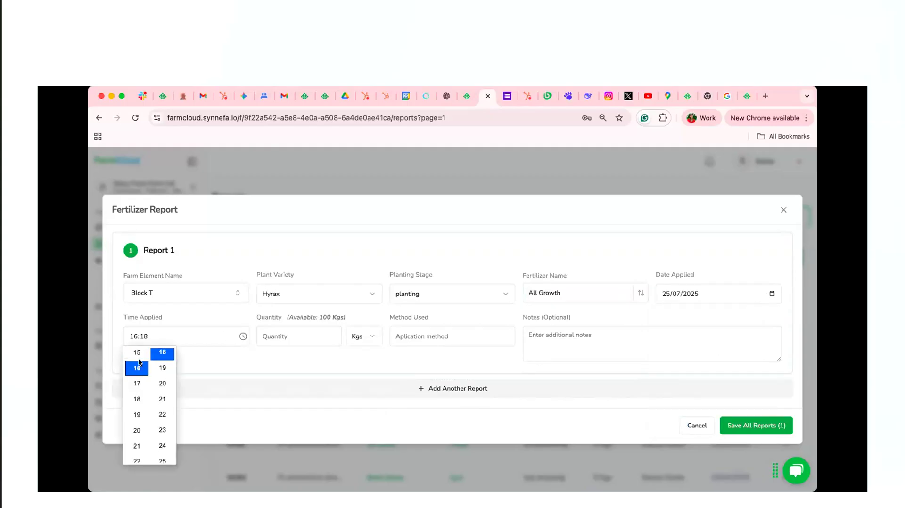
Set the applied quantity to 5 Kgs and the application method to Drenching
click(293, 333)
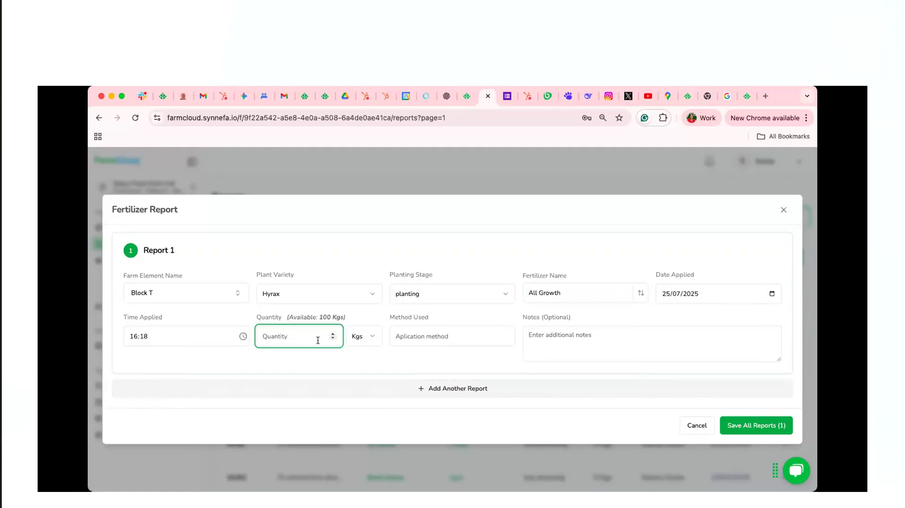
text(5)
click(418, 334)
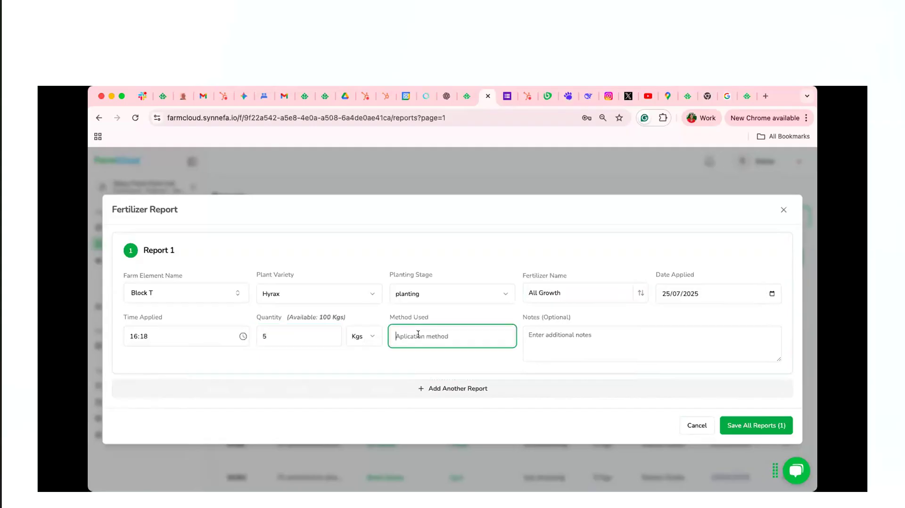
text(Drenching)
Add a second report for Block Potatoes with plant variety Dutch Robyjn at the harvesting stage
click(464, 391)
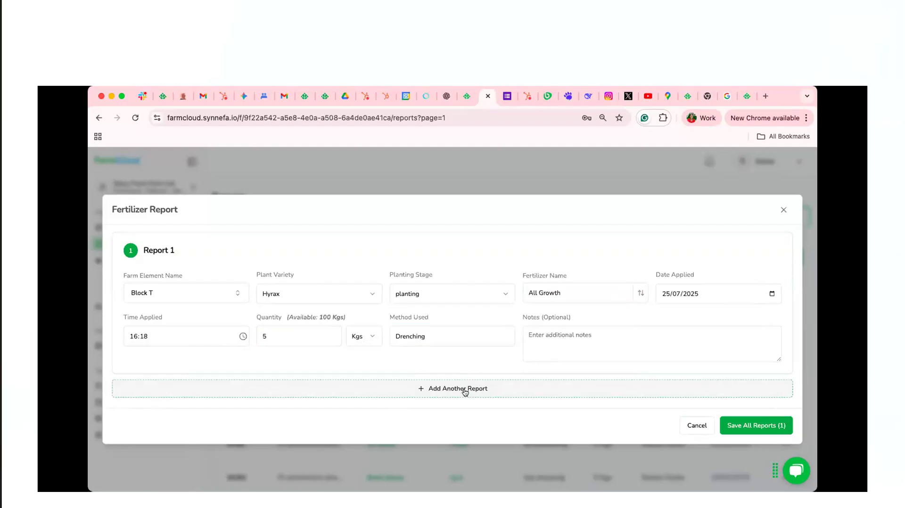
click(425, 387)
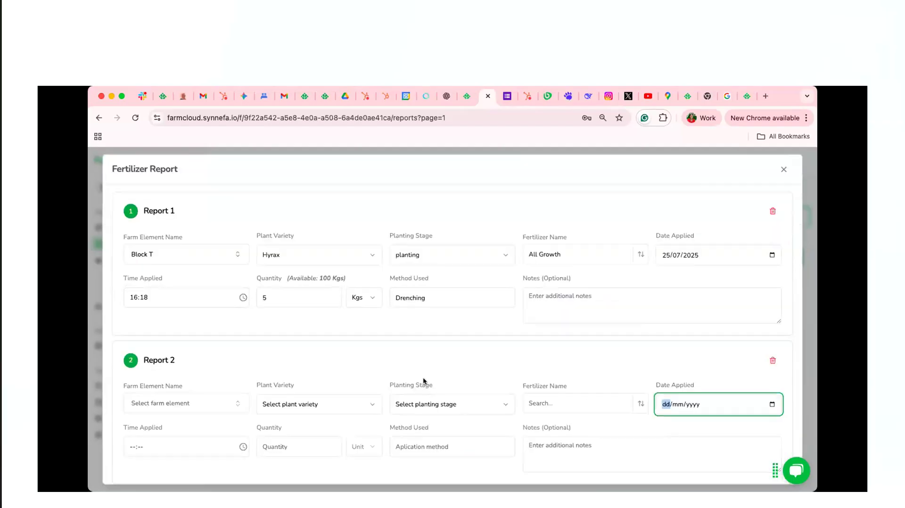
scroll(398, 344, down, 2)
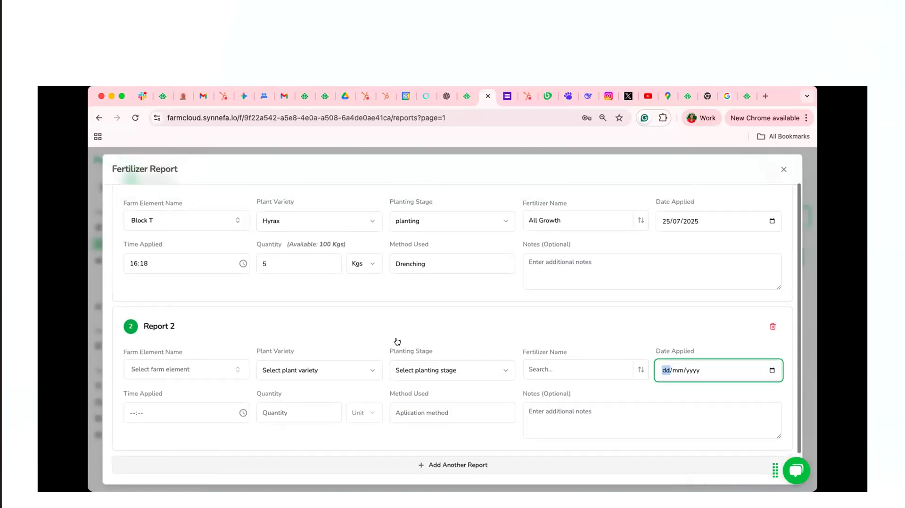
click(232, 370)
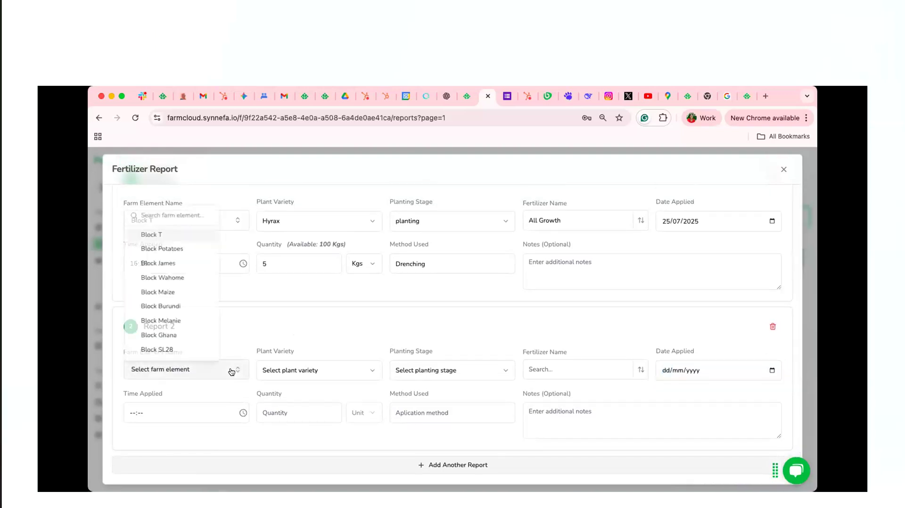
click(181, 234)
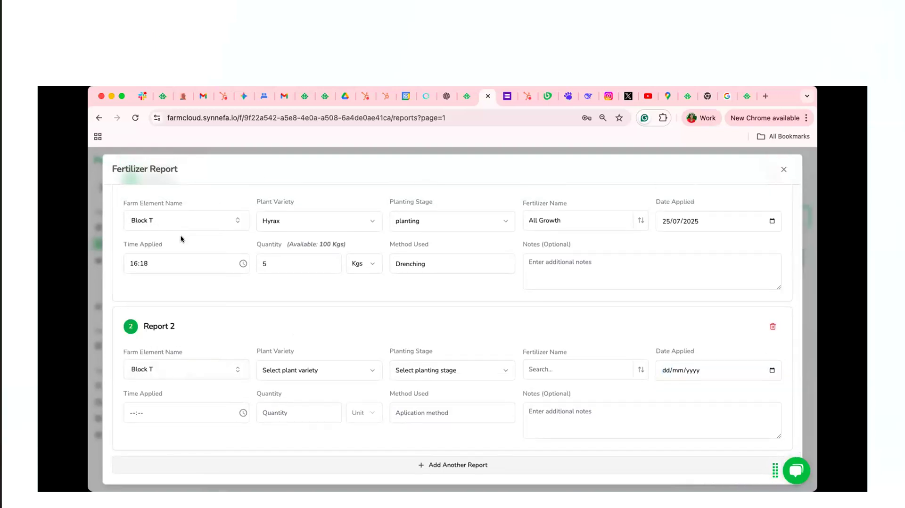
click(203, 375)
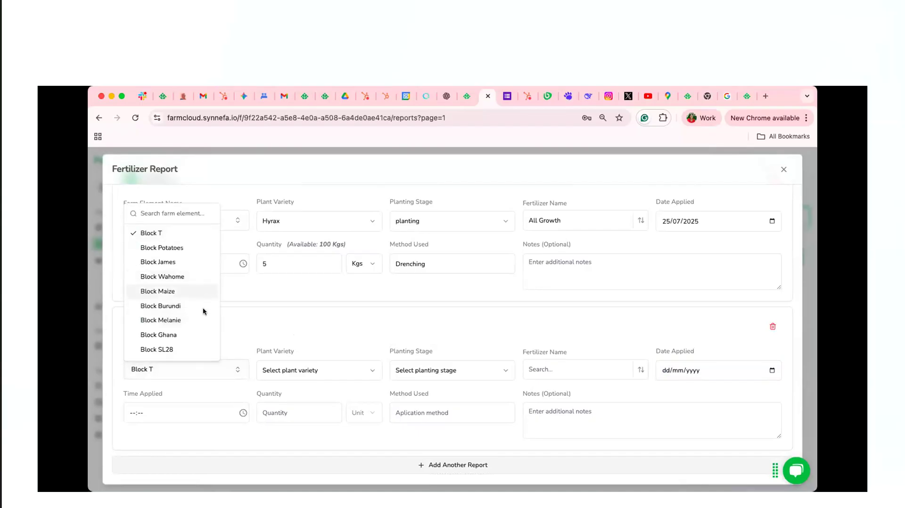
click(190, 252)
click(365, 370)
click(330, 394)
click(462, 371)
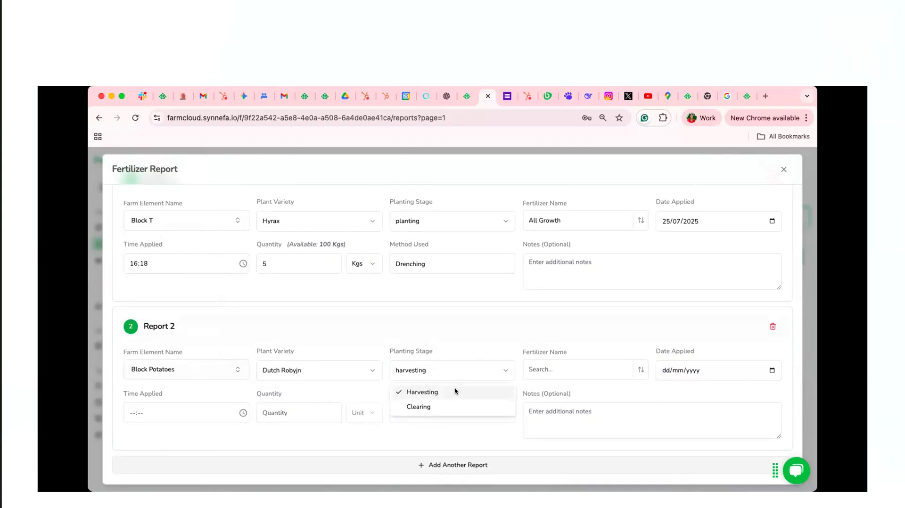
click(494, 369)
Set the Block Potatoes report's fertilizer to All Growth and its time applied to 15:19
click(577, 369)
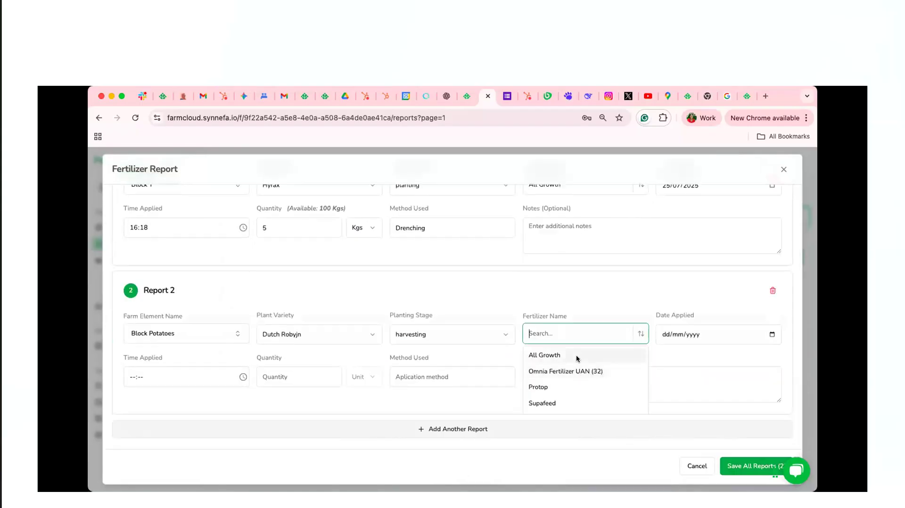
click(578, 358)
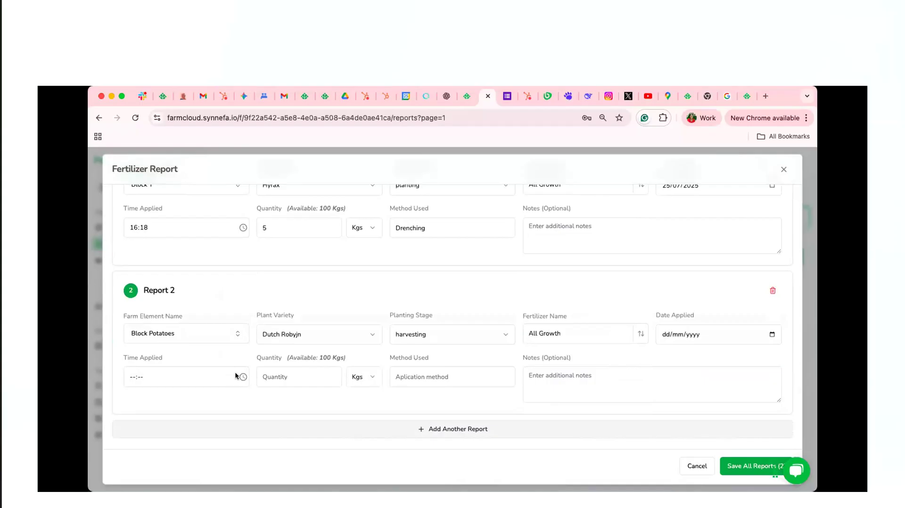
click(214, 385)
click(241, 377)
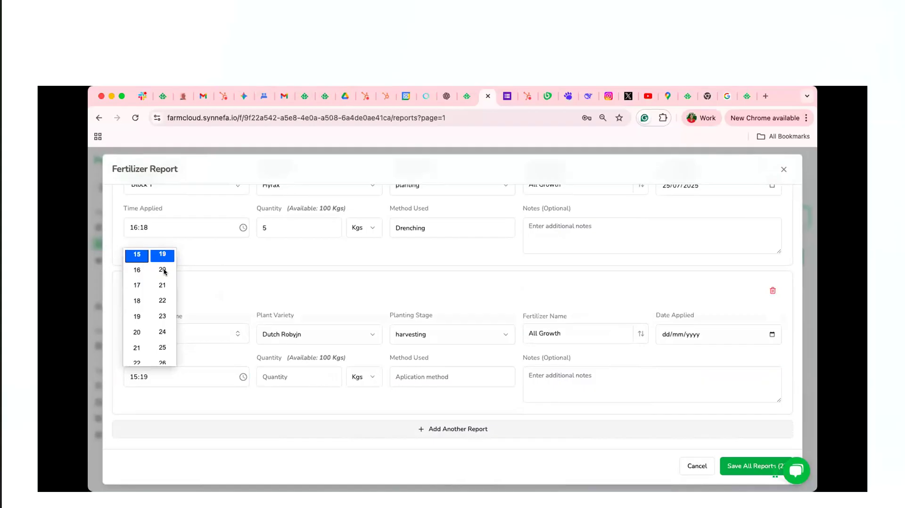
Set the Block Potatoes report's quantity to 100 Kgs and its application method to Broadcasting
click(314, 378)
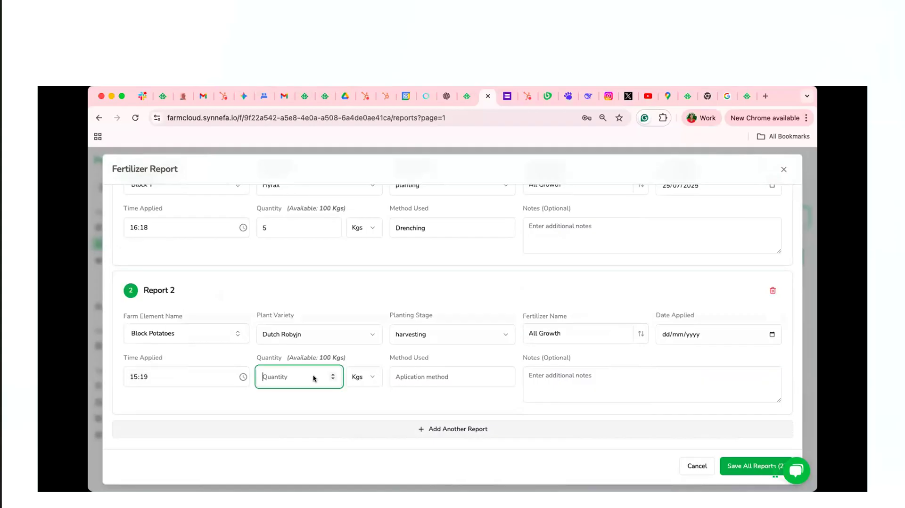
text(100)
click(433, 377)
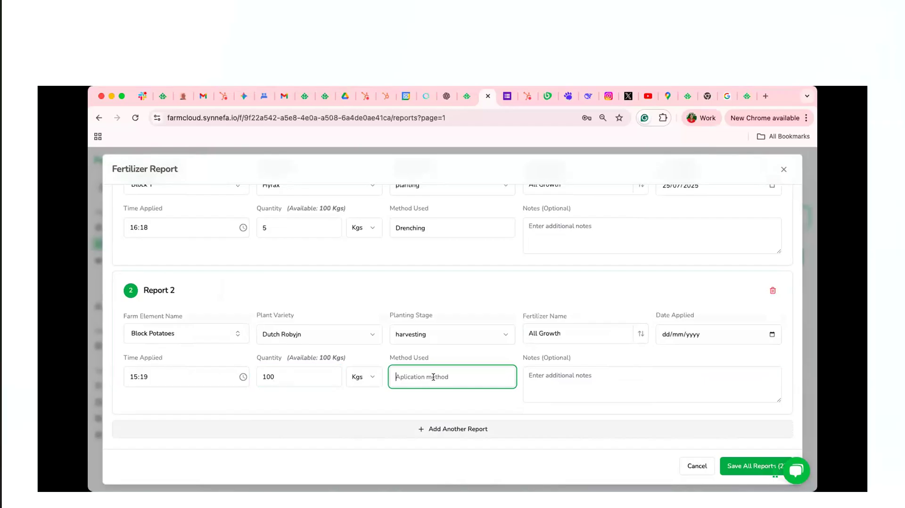
text(Broadcasting)
click(547, 390)
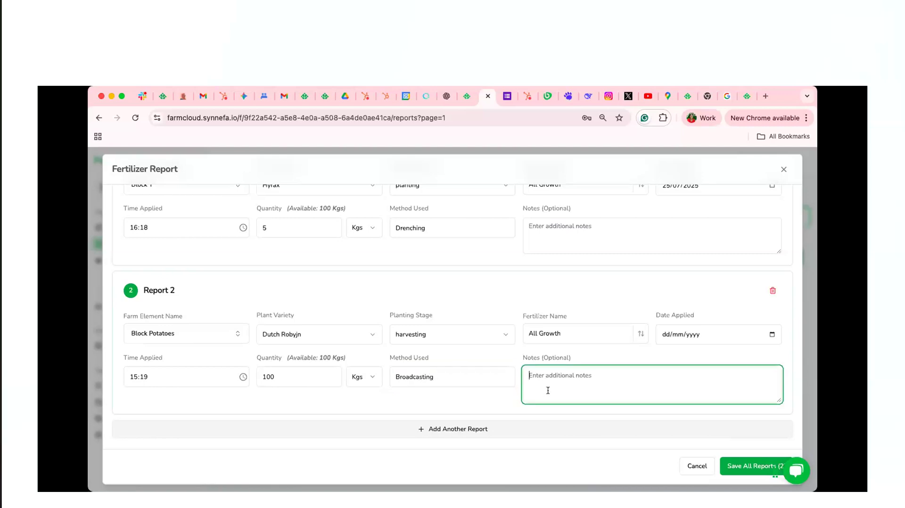
Set the Block Potatoes report's date applied to 25/07/2025 and try to save both reports
click(695, 334)
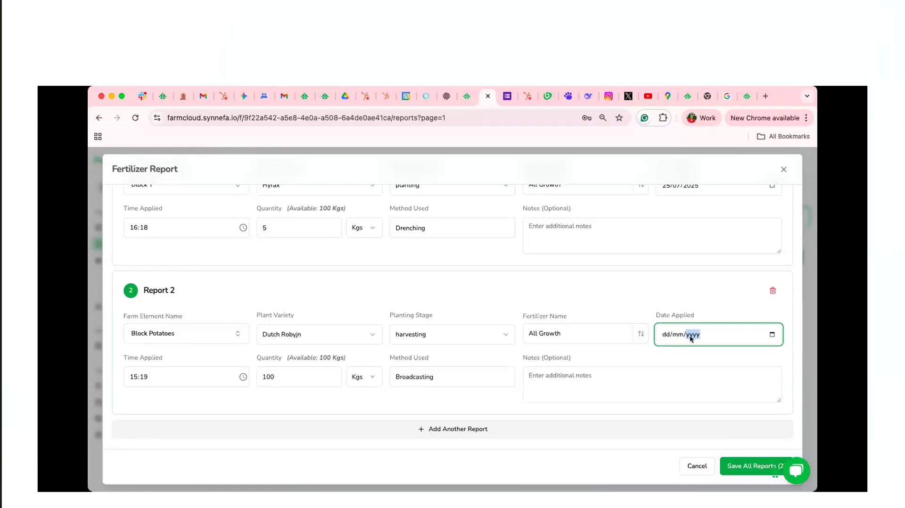
click(771, 334)
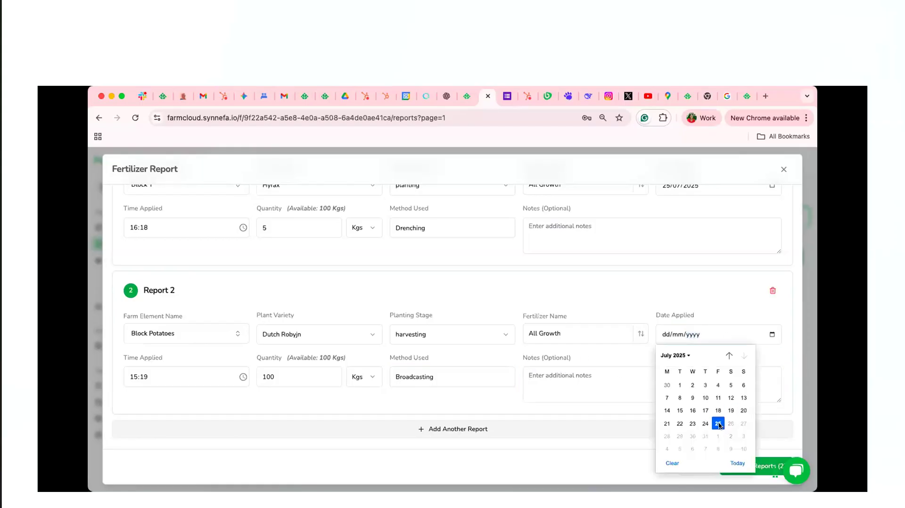
click(717, 423)
click(747, 465)
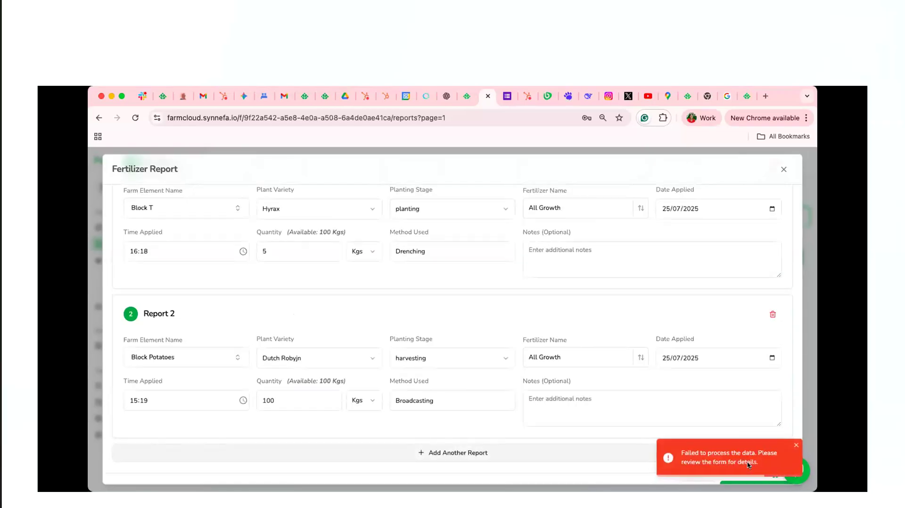
Add the note "Applied in block T" to the first report
click(668, 409)
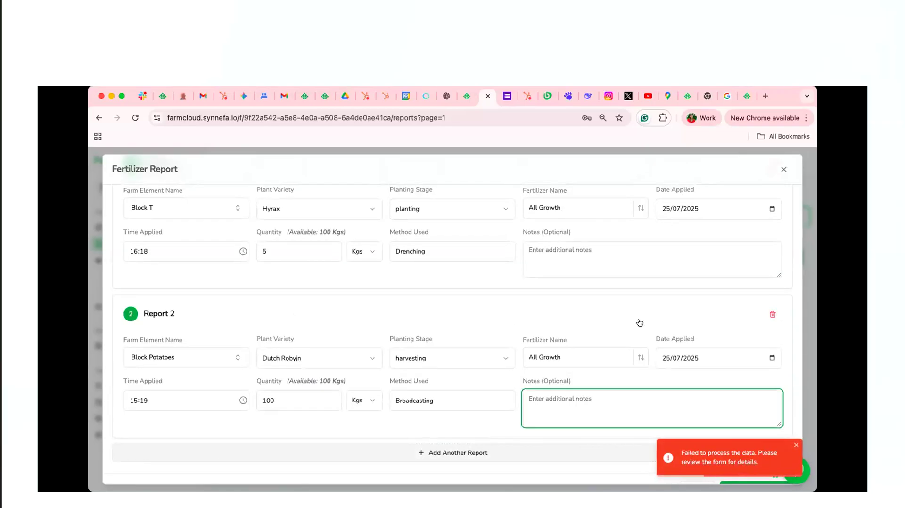
scroll(640, 323, up, 1)
click(579, 271)
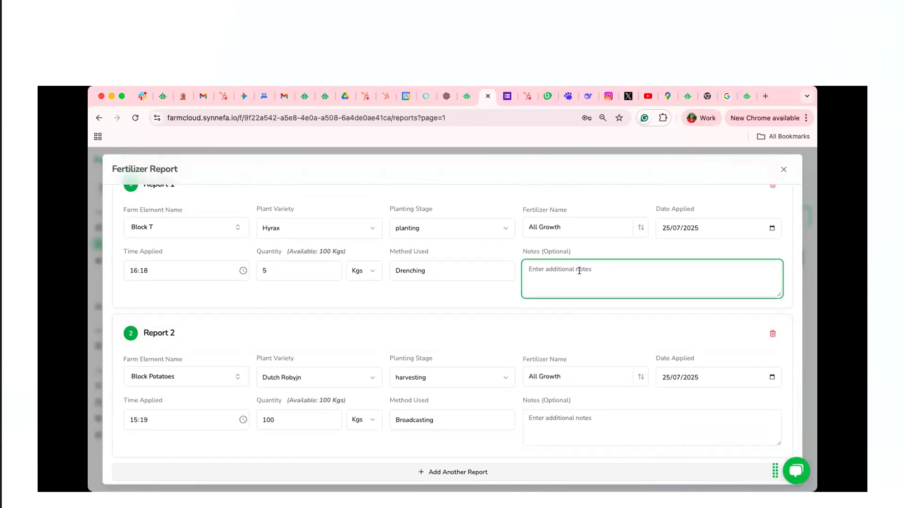
text(Applied in block T)
Copy the note "Applied in block T" from the first report into the Block Potatoes report
triple_click(524, 269)
key(ctrl+c)
click(553, 425)
key(ctrl+v)
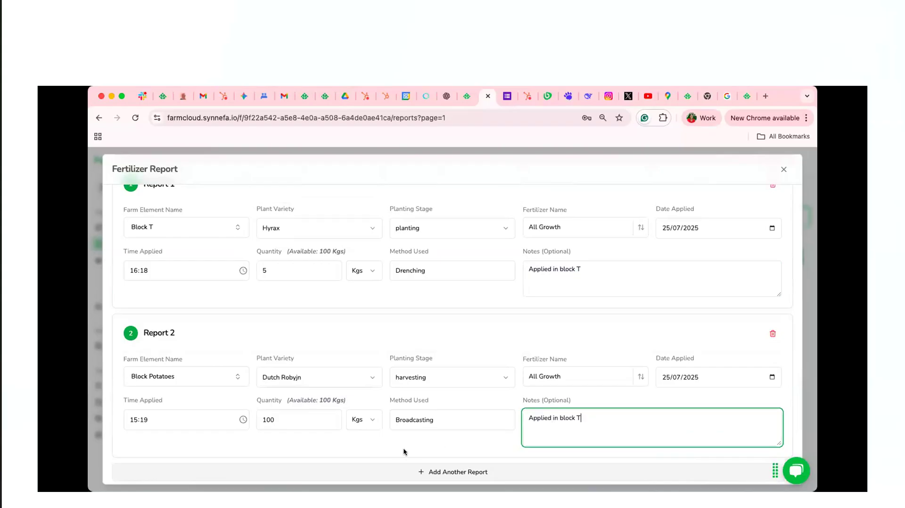
Try to save both reports again, and delete the Block Potatoes report from the form
scroll(599, 434, down, 2)
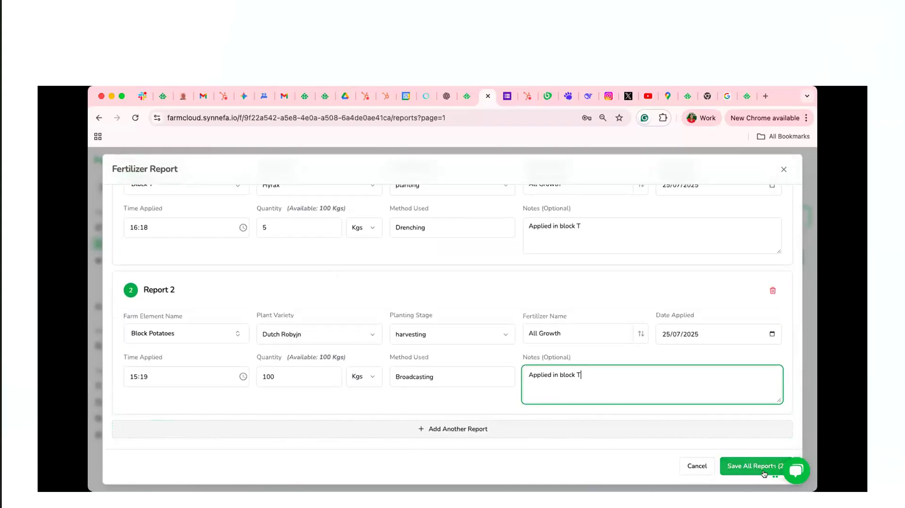
click(749, 466)
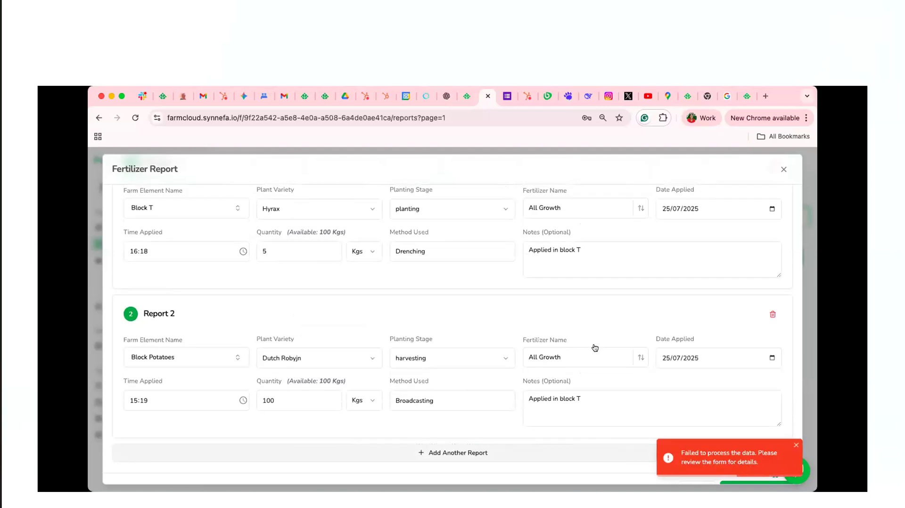
click(770, 314)
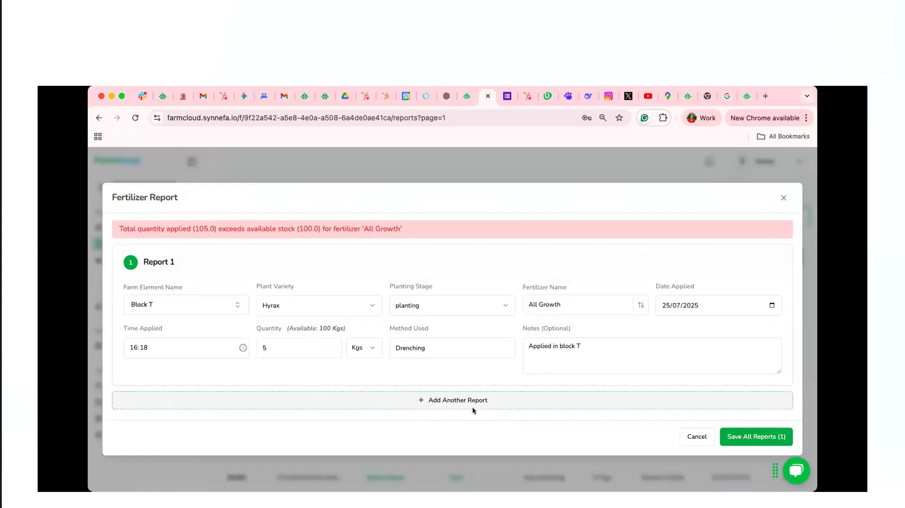
Add another report for Block T with plant variety Hyrax at the planting stage
click(461, 396)
scroll(475, 366, down, 2)
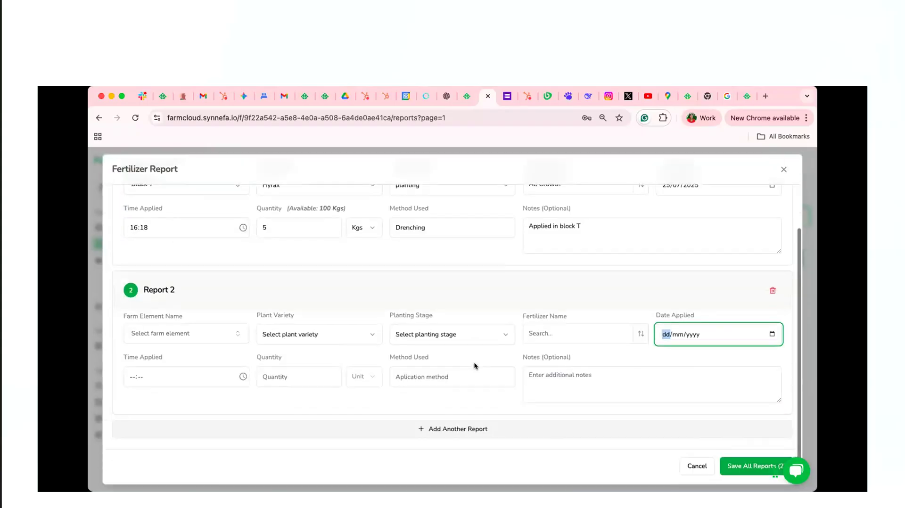
click(210, 329)
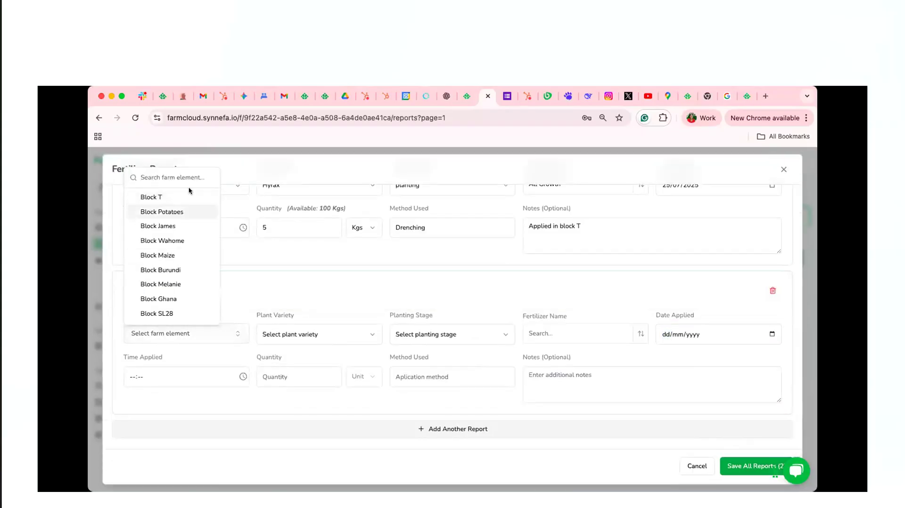
click(190, 196)
scroll(368, 310, up, 2)
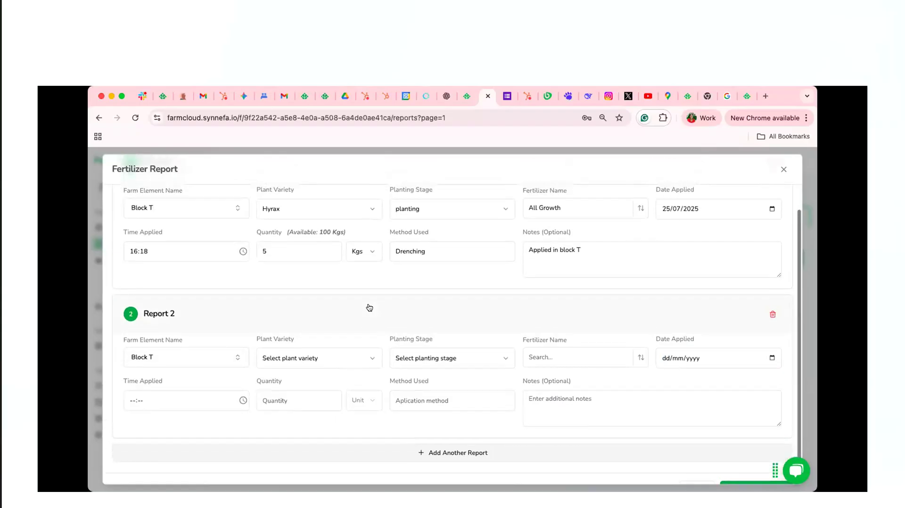
scroll(369, 307, up, 2)
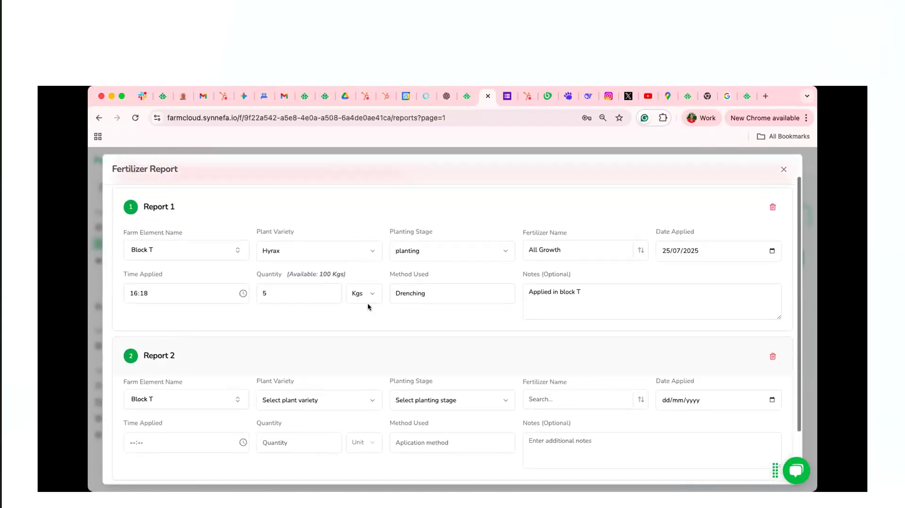
scroll(368, 307, down, 3)
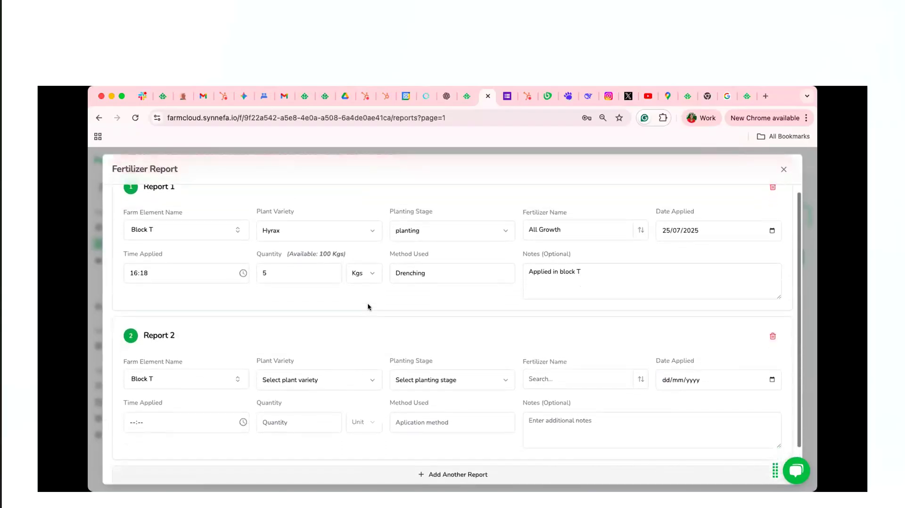
click(357, 335)
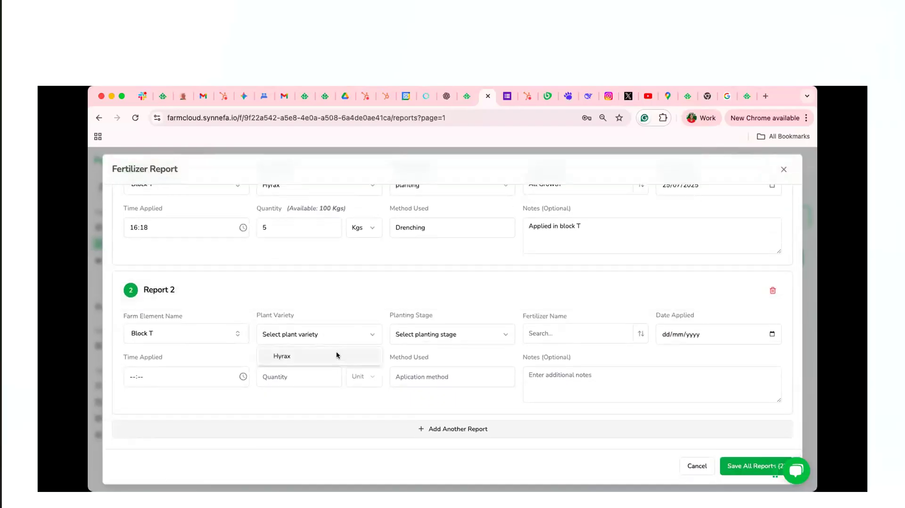
click(365, 356)
click(444, 338)
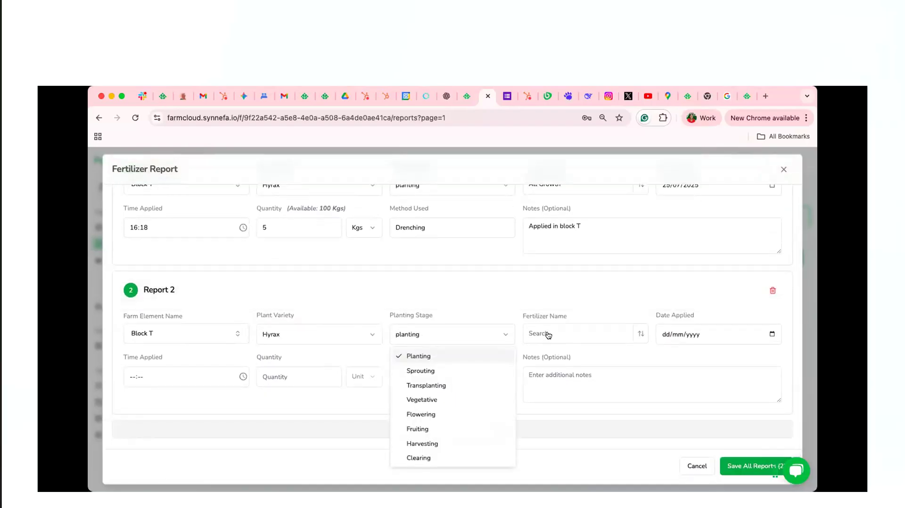
click(548, 335)
Set the second report's fertilizer to All Growth and its date applied to 25/07/2025
click(592, 335)
click(586, 354)
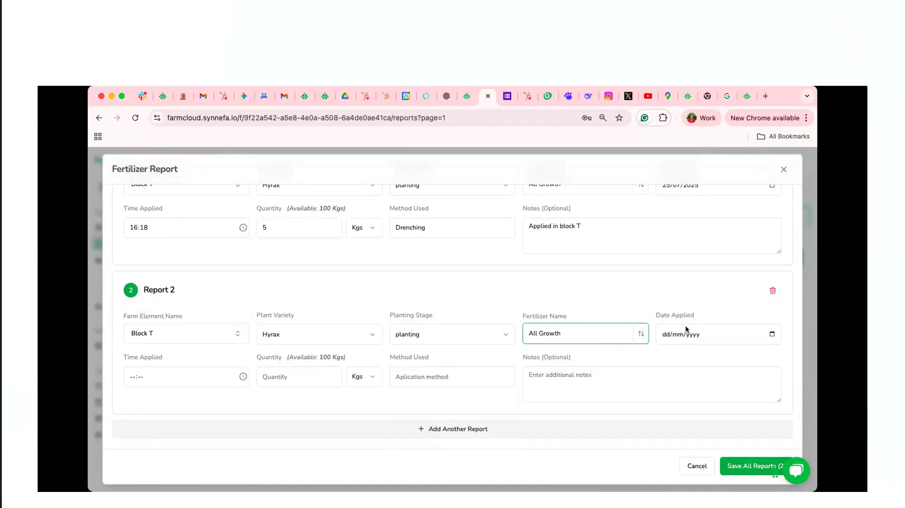
click(679, 337)
click(693, 336)
click(772, 334)
click(718, 423)
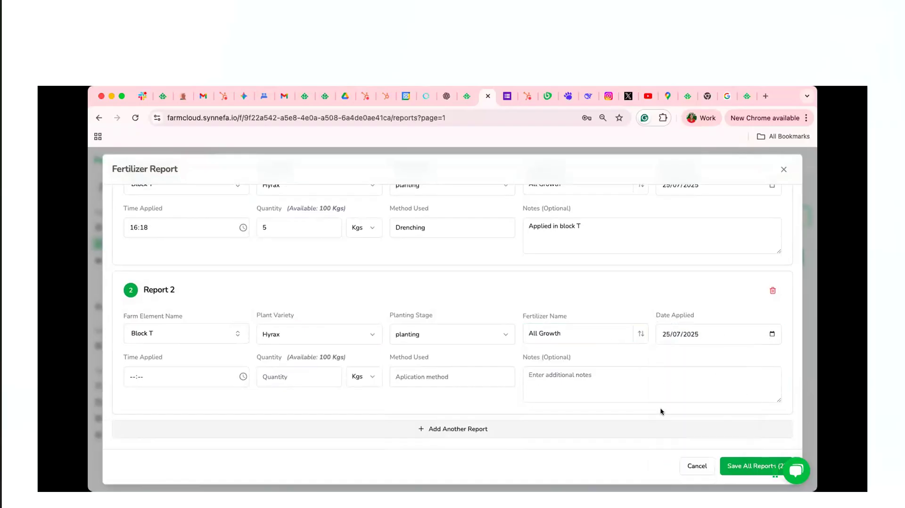
Set the second report's time applied to 15:21, quantity to 5 Kgs and method used to Broadcasting
click(199, 379)
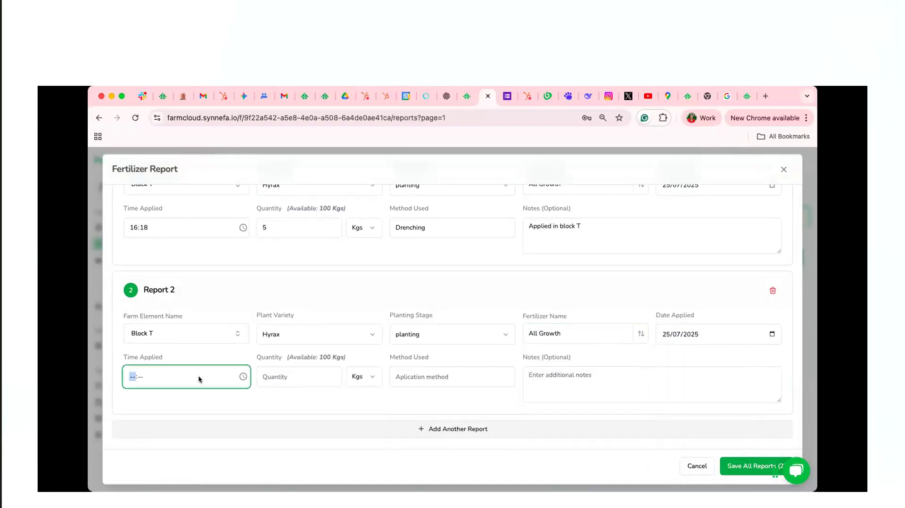
click(242, 376)
click(138, 260)
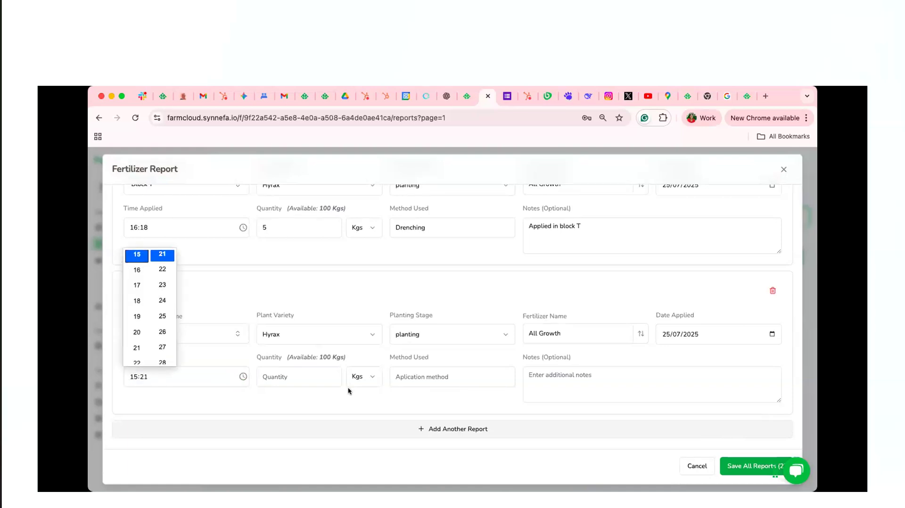
click(323, 378)
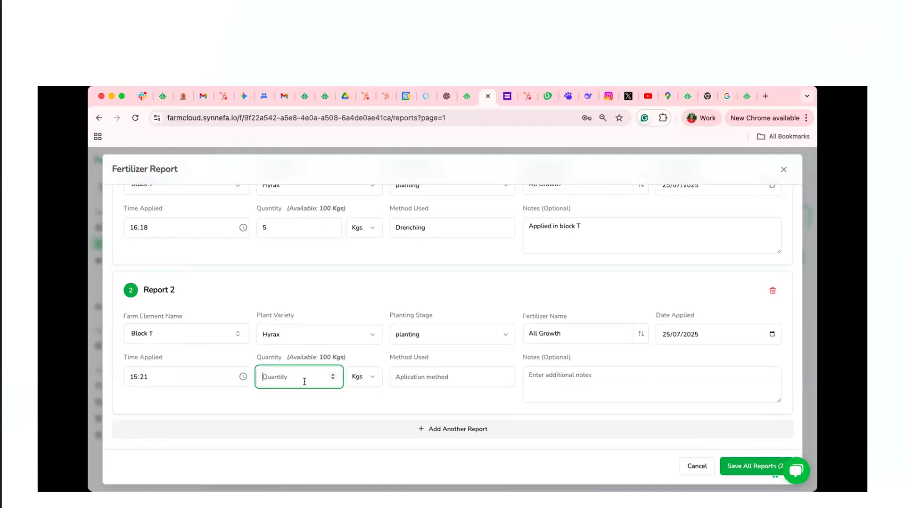
text(5)
click(418, 377)
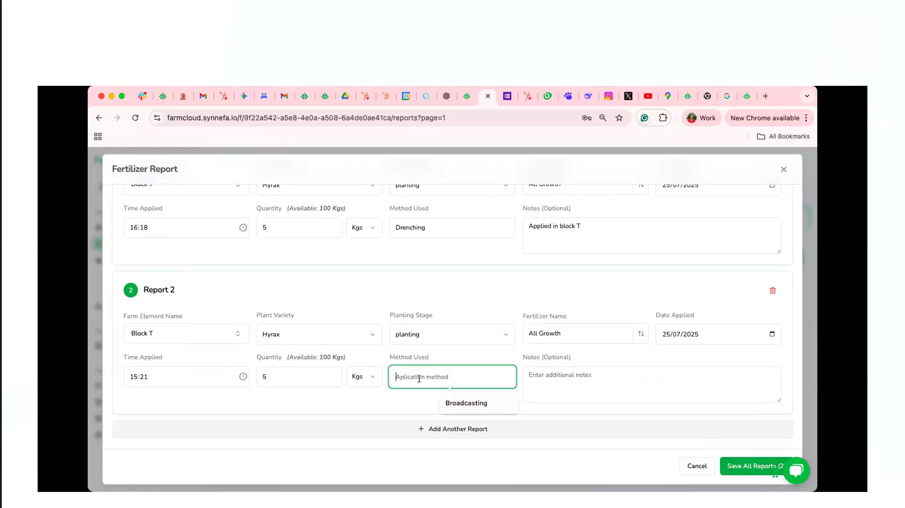
click(449, 402)
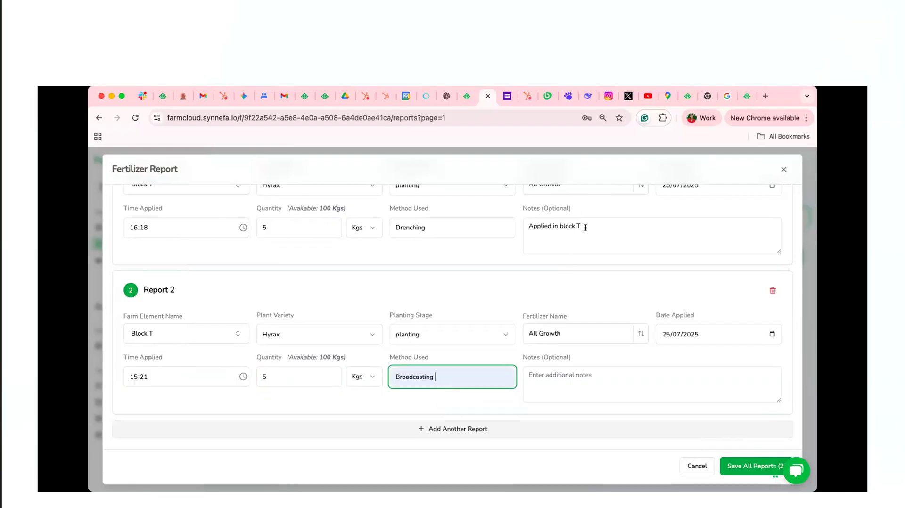
Copy the note "Applied in block T" from the first report into the second and save both fertilizer reports
drag(586, 228, 529, 229)
key(ctrl+c)
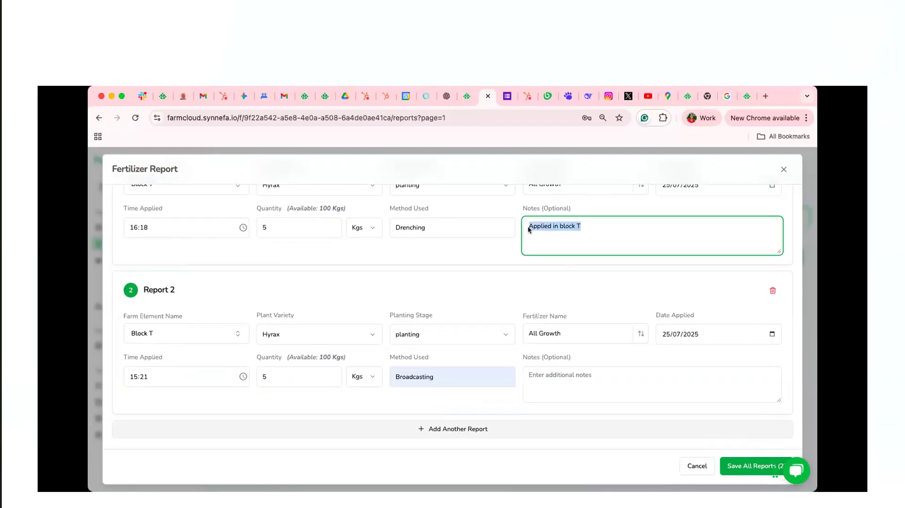
click(577, 390)
key(ctrl+v)
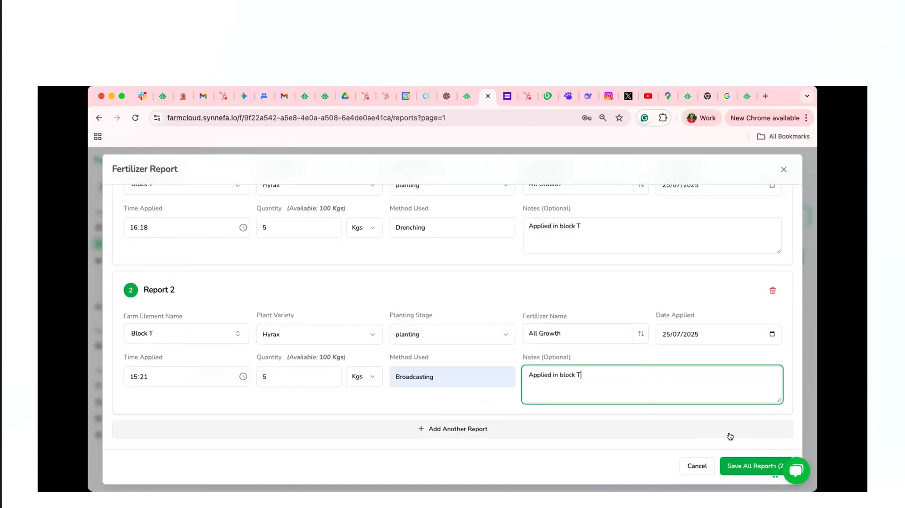
click(748, 466)
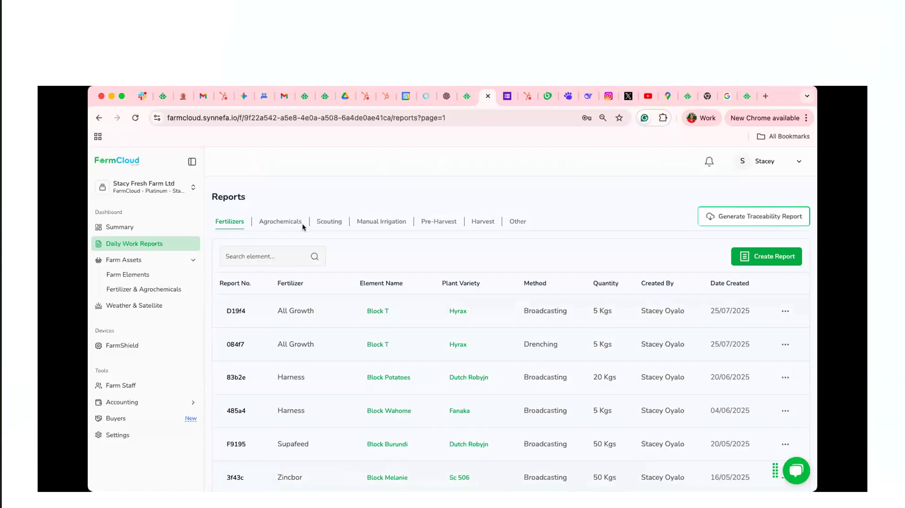
View the agrochemical reports and look at the blank Agrochemical Report form, closing it without entering anything
click(286, 223)
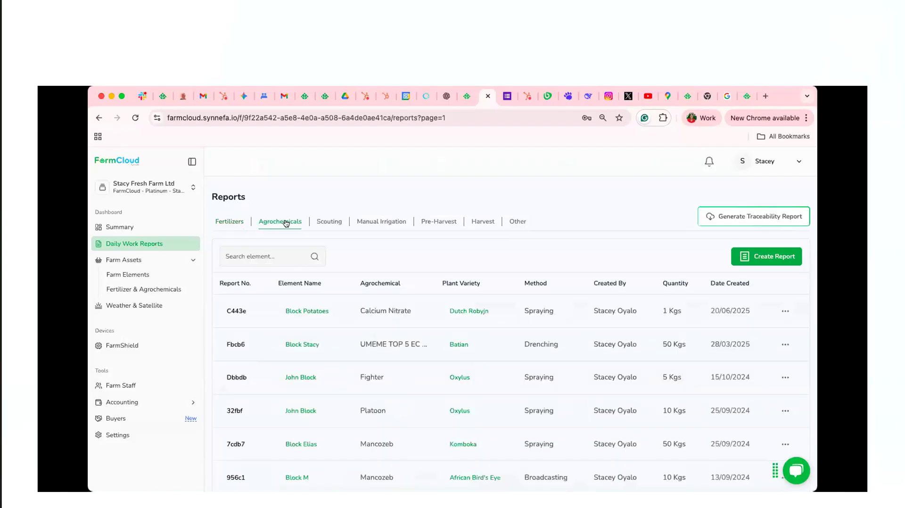
click(767, 260)
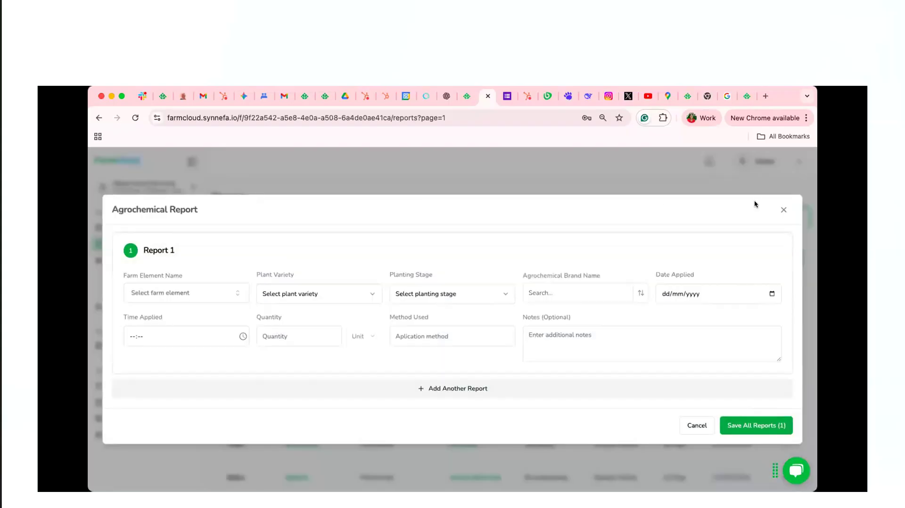
click(781, 209)
Start a scouting report for Block T with plant variety Hyrax
click(329, 221)
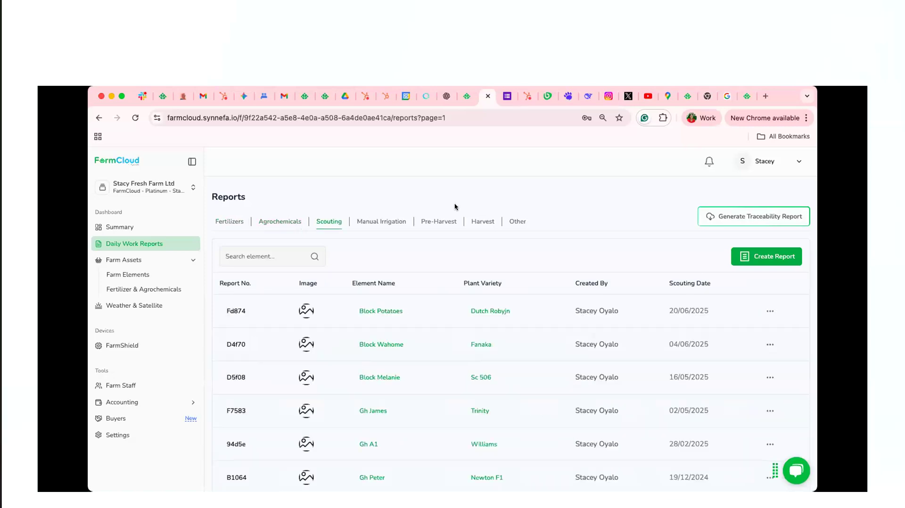
click(763, 263)
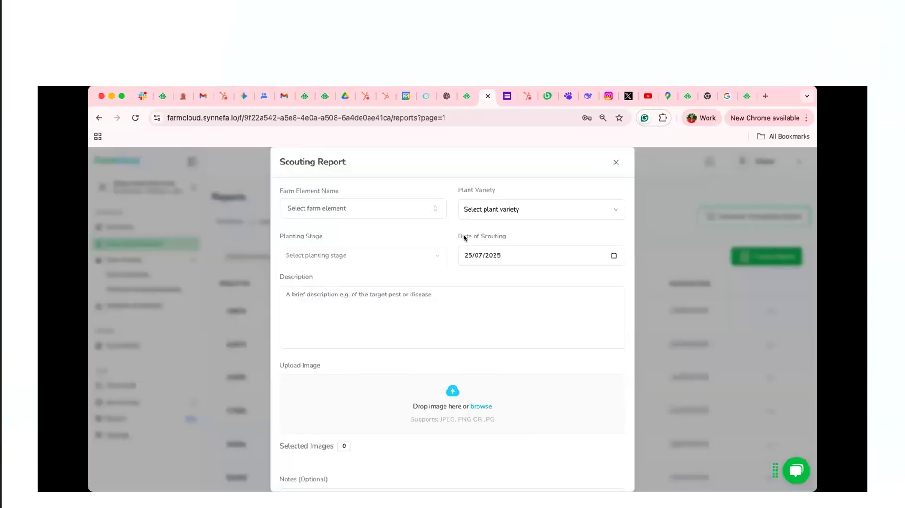
click(378, 212)
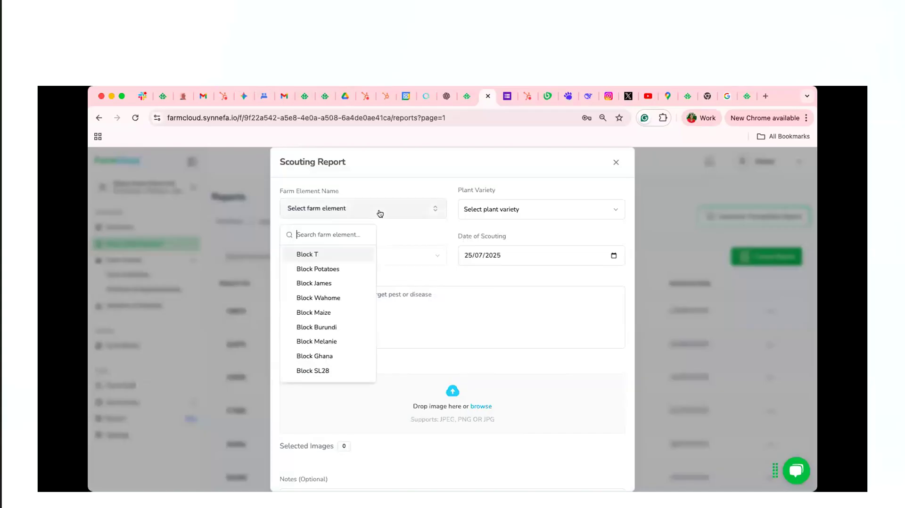
click(345, 254)
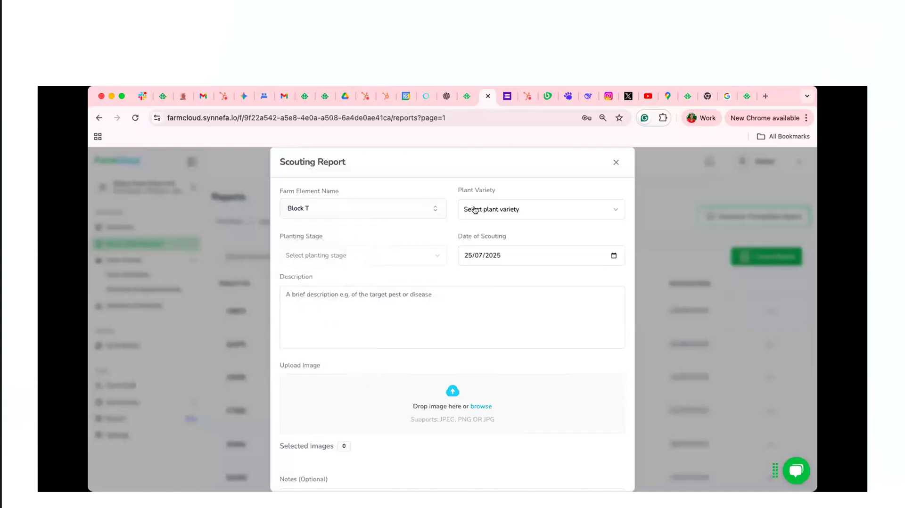
click(564, 213)
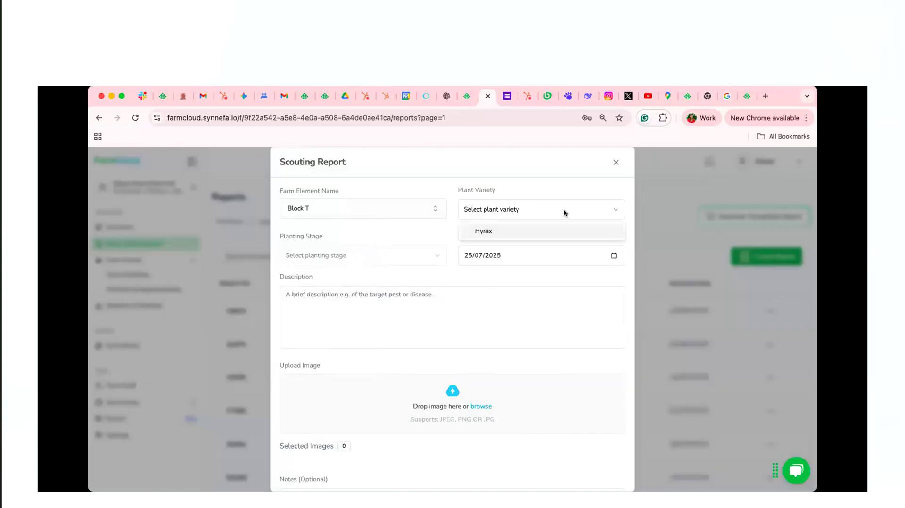
click(548, 228)
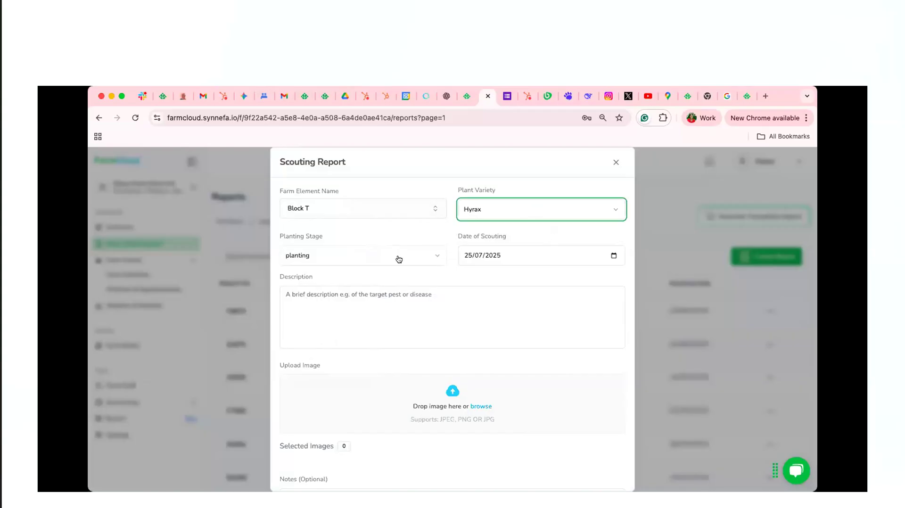
Enter the scouting description "Was able to see flowering and fruiting in some plants"
click(366, 322)
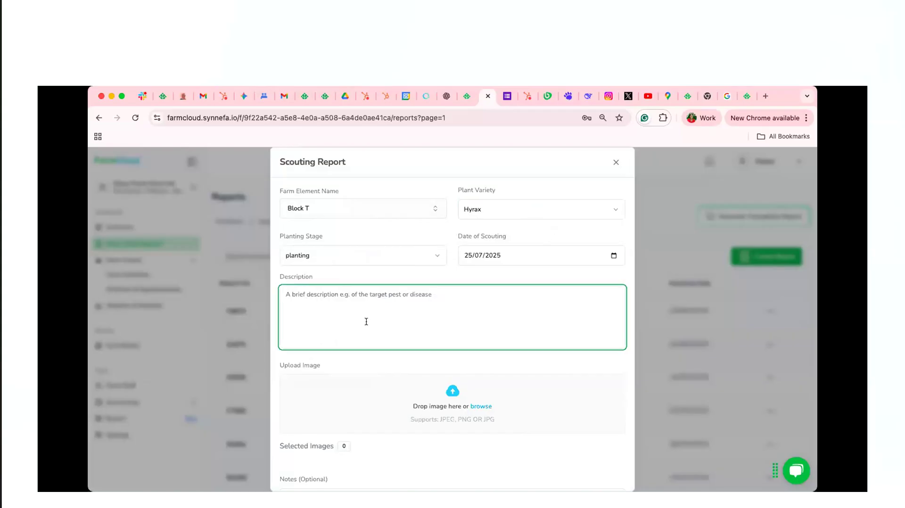
text(waS)
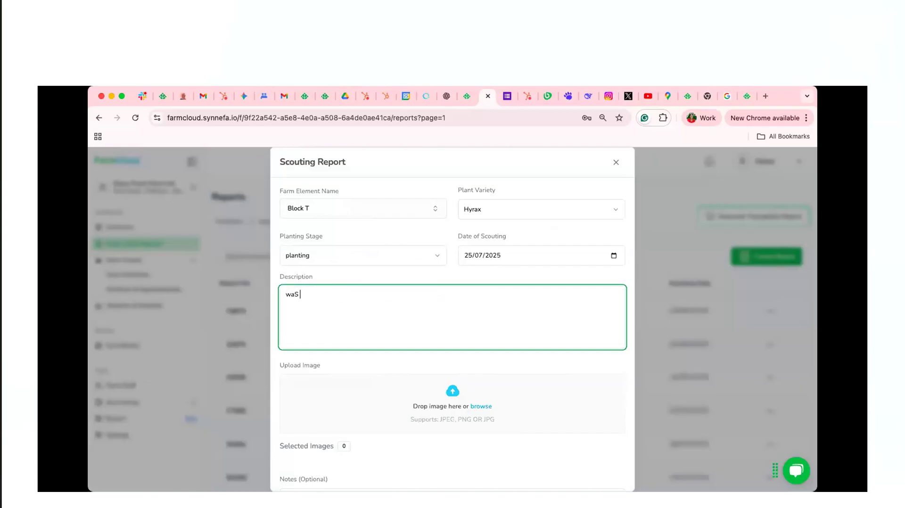
key(BackSpace)
text(Was able to see flowering and frui)
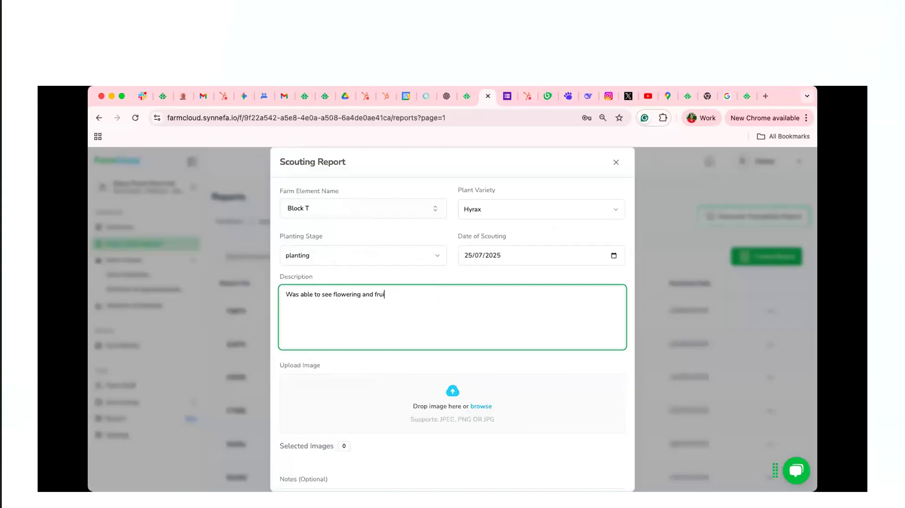
text(ting in some plants)
Submit the Block T scouting report without images or additional notes
scroll(434, 363, down, 1)
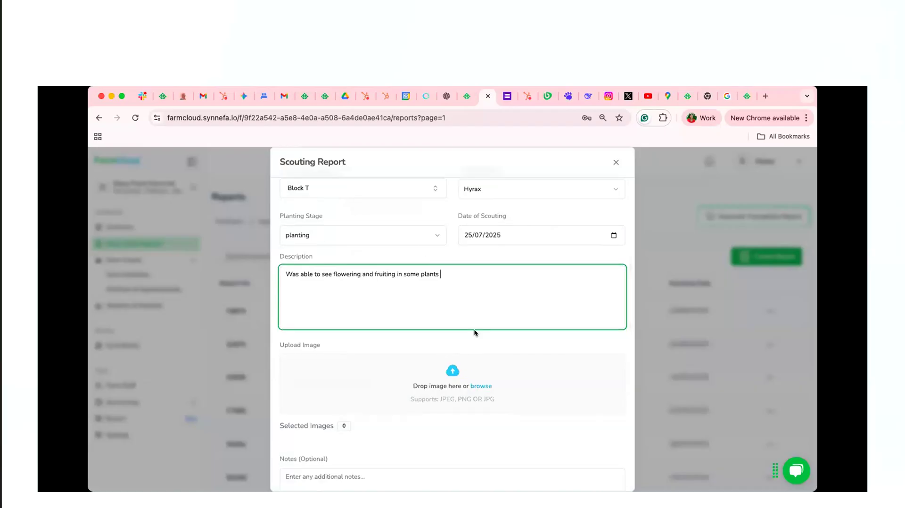
scroll(386, 376, down, 4)
click(392, 400)
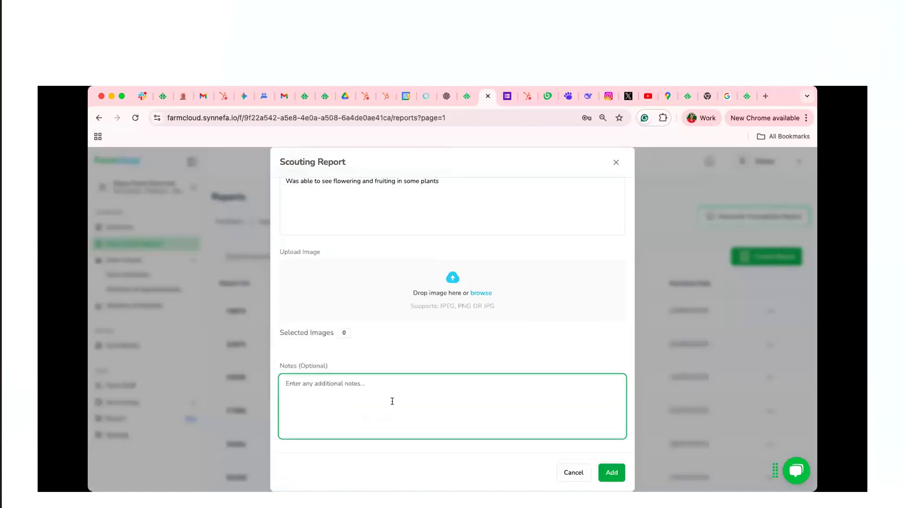
scroll(474, 325, up, 2)
scroll(474, 324, down, 2)
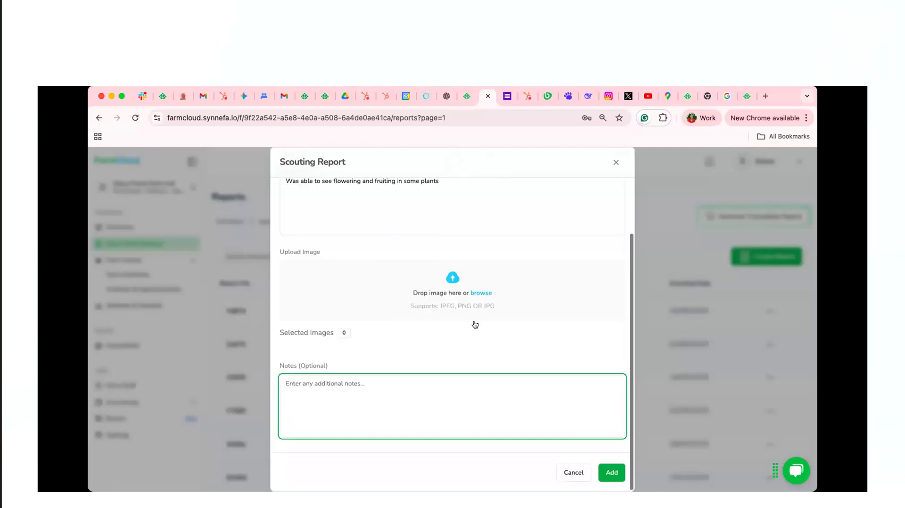
click(611, 472)
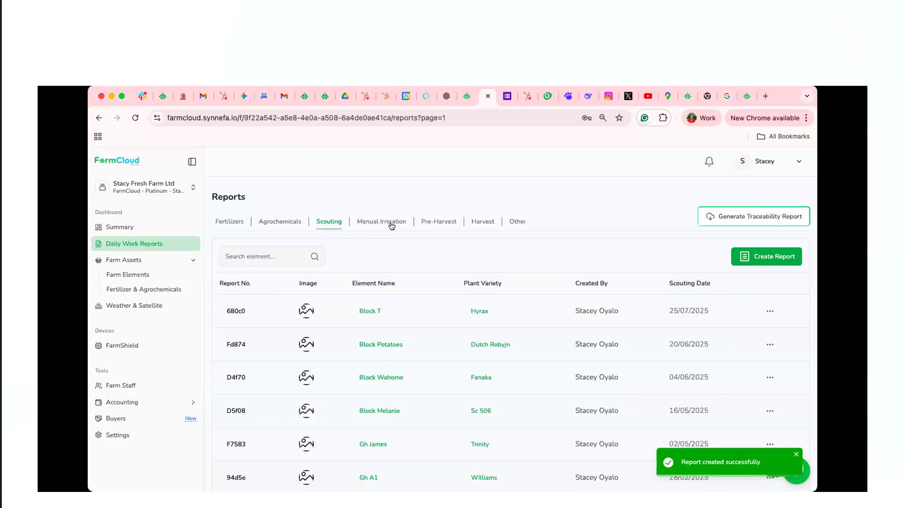
Start a manual irrigation report for Block T with plant variety Hyrax at the sprouting stage
click(391, 226)
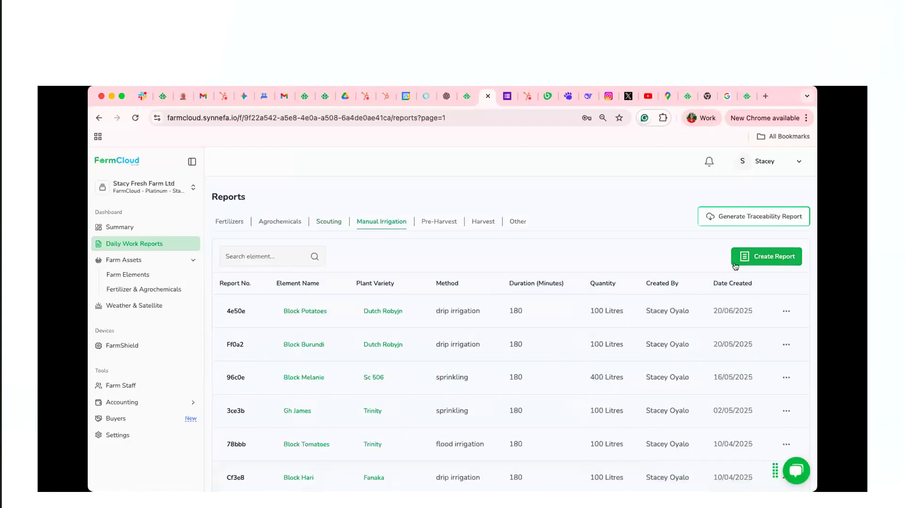
click(756, 260)
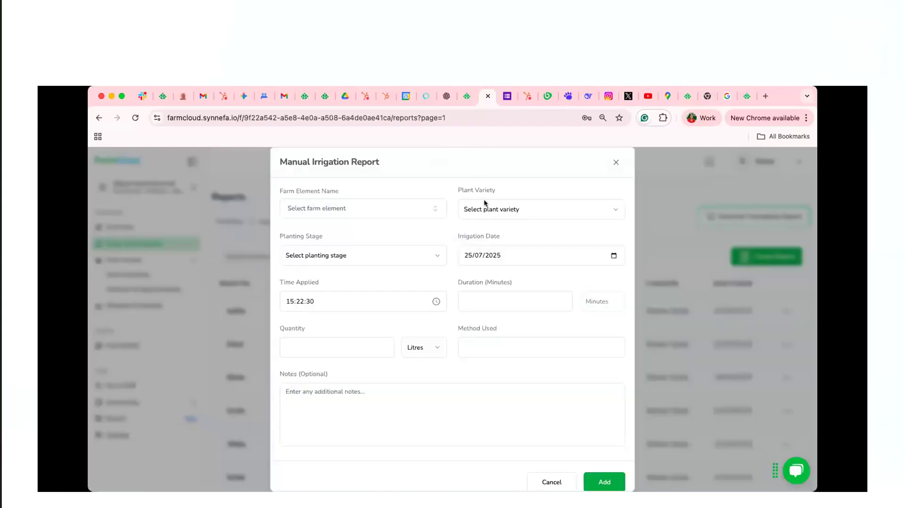
click(426, 208)
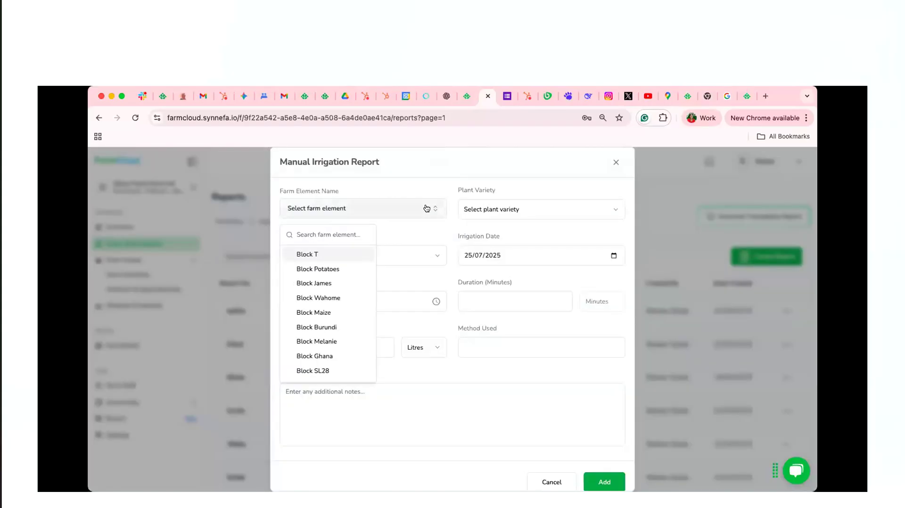
click(354, 254)
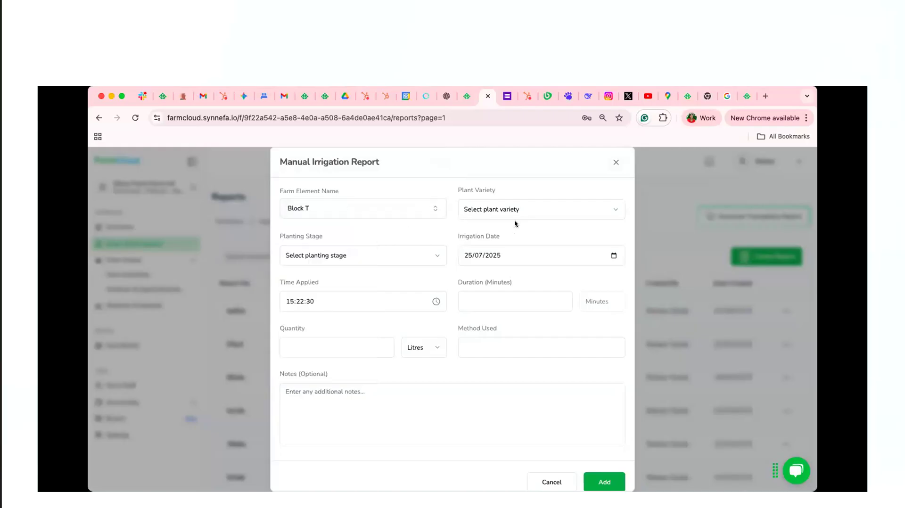
click(530, 213)
click(529, 231)
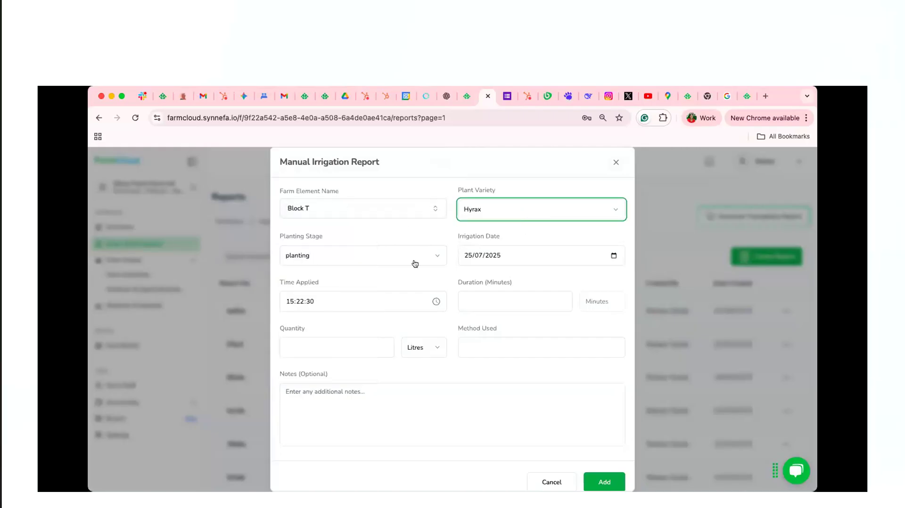
click(408, 260)
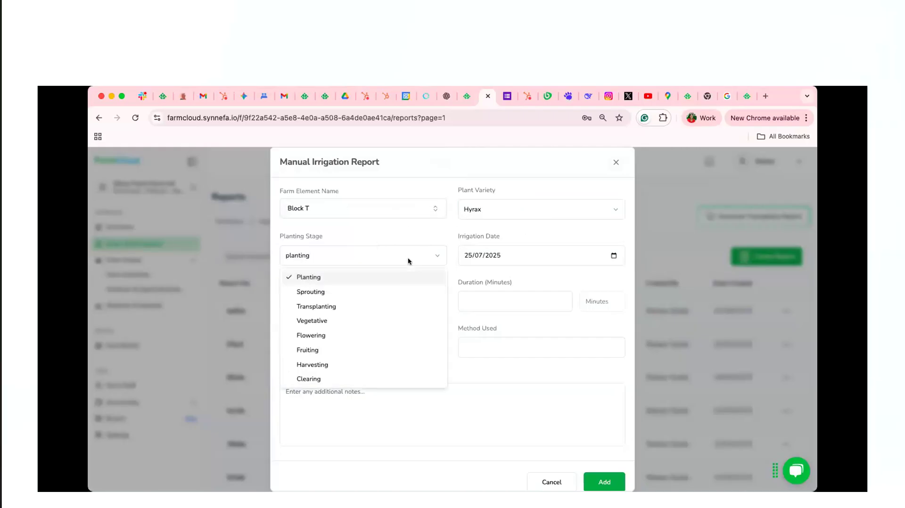
click(398, 290)
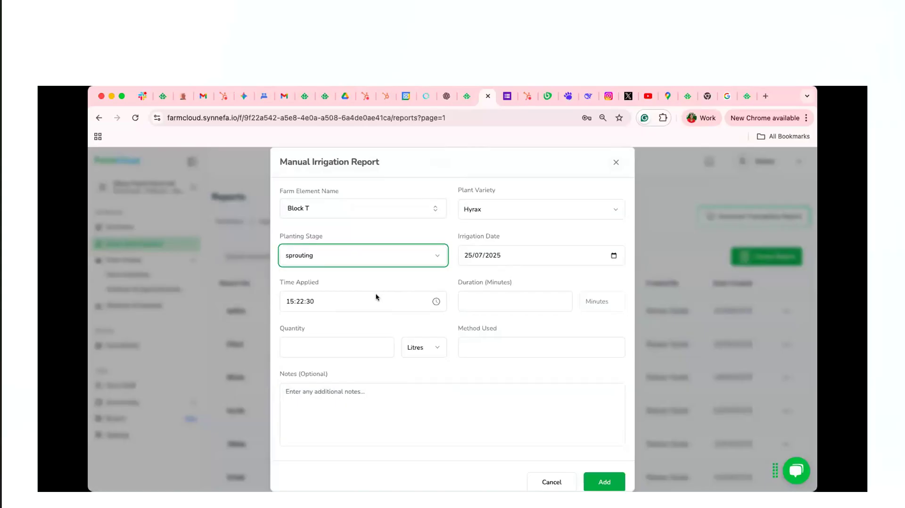
Set the irrigation duration to 200 minutes, the quantity to 500 litres and the method used to drip irrigation
click(471, 300)
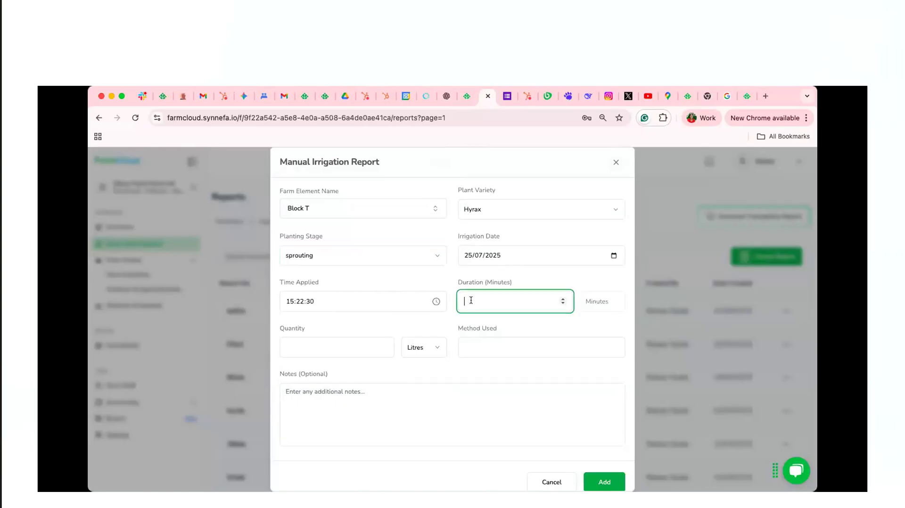
text(200)
click(334, 346)
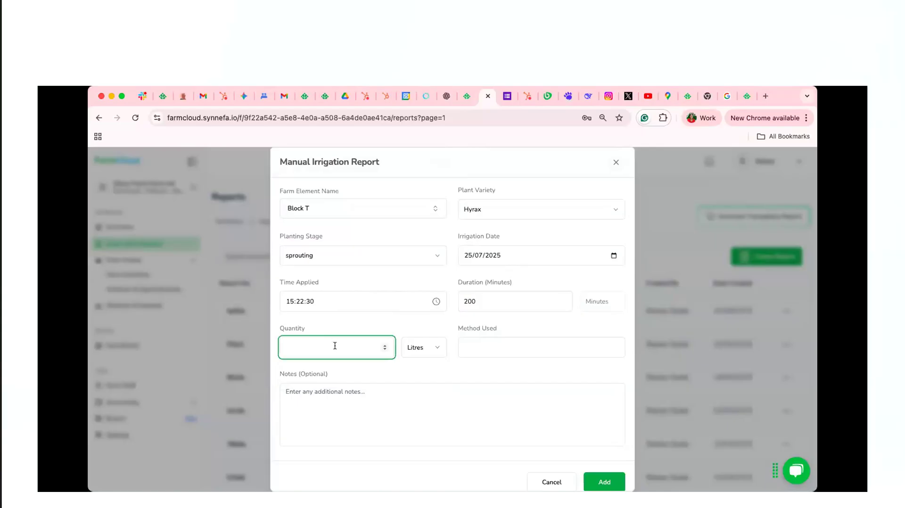
text(500)
click(484, 345)
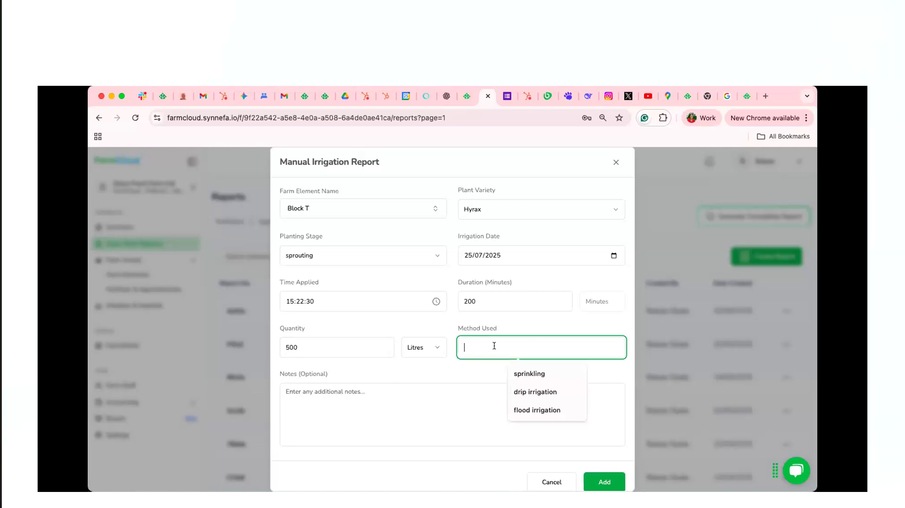
click(513, 392)
Enter the note "Irrigated block T after transplanting" and submit the manual irrigation report
click(368, 411)
text(Irrigated )
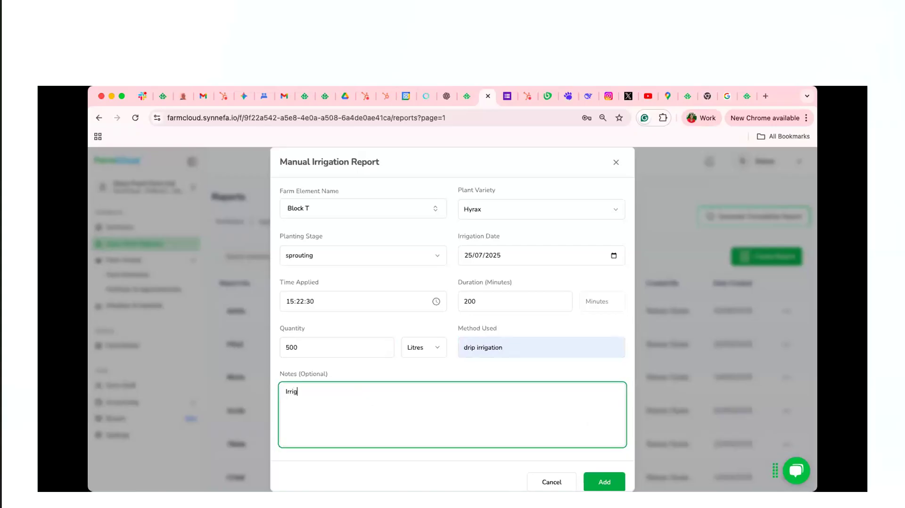
text(block T for)
key(BackSpace)
key(BackSpace)
key(BackSpace)
text(after transplanting)
click(604, 482)
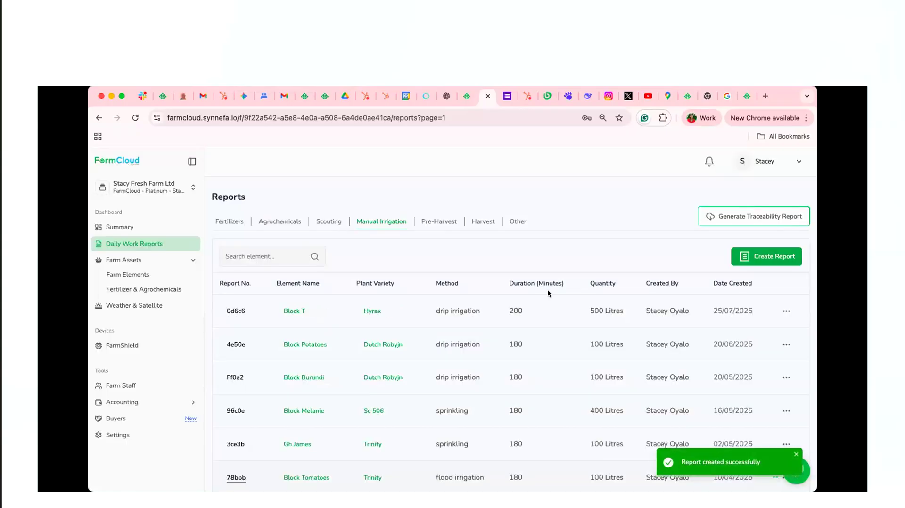
Start a pre-harvest report for Block T with plant variety Hyrax at the flowering stage
click(444, 224)
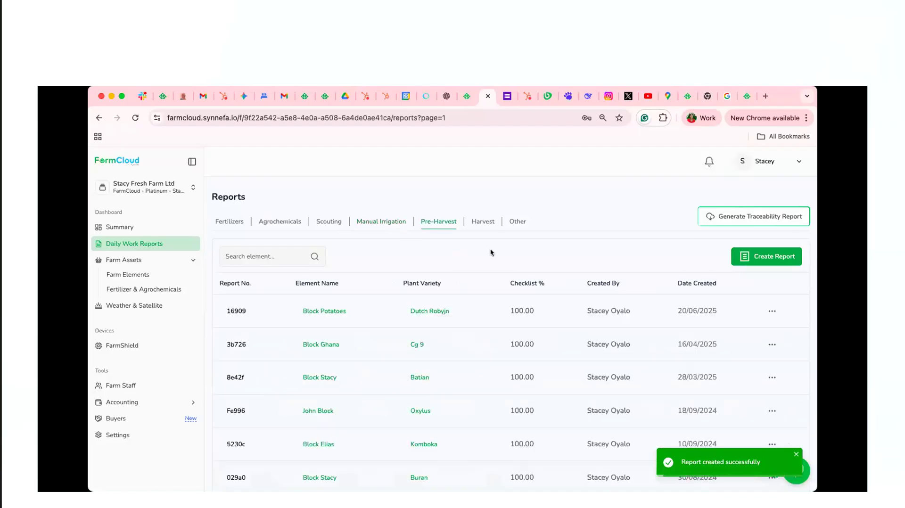
click(766, 258)
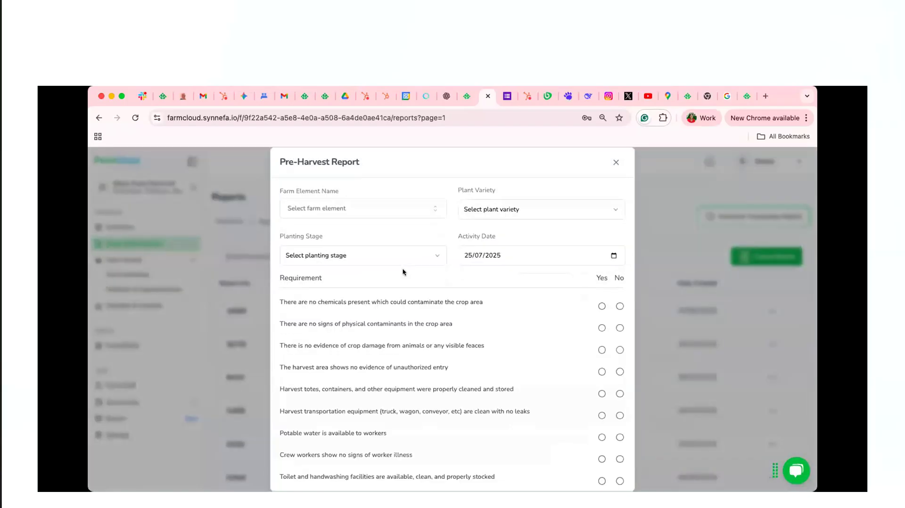
click(390, 210)
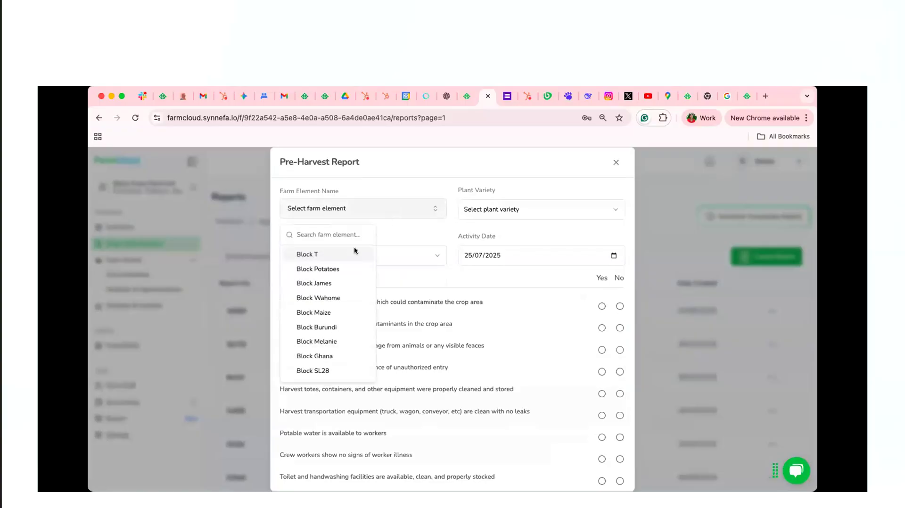
click(341, 254)
click(540, 209)
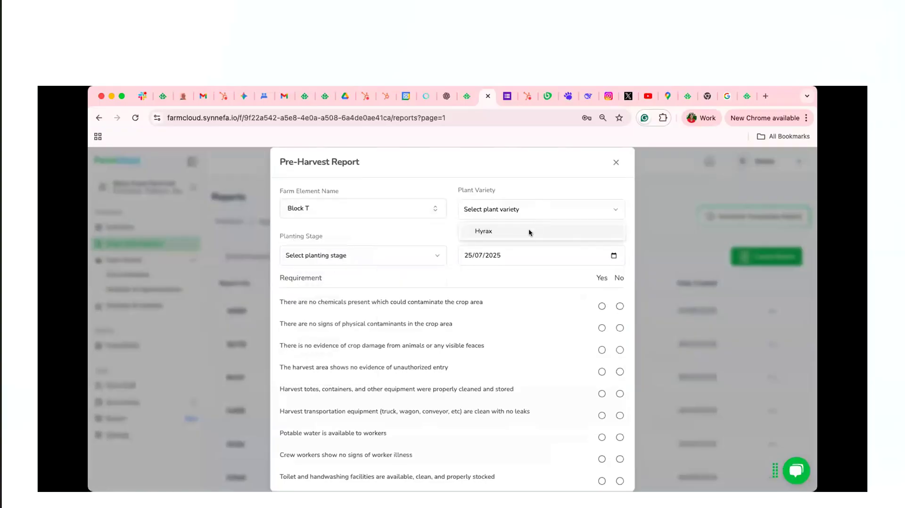
click(529, 231)
click(384, 260)
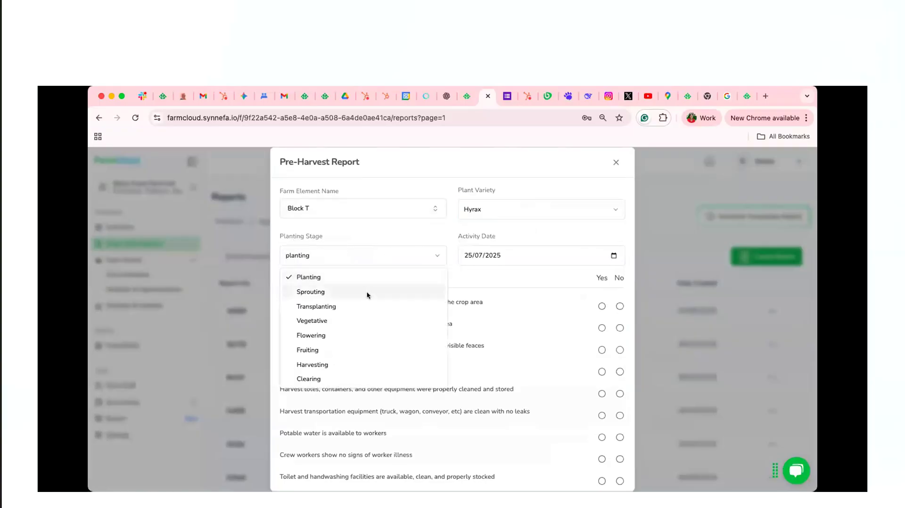
click(367, 295)
click(374, 261)
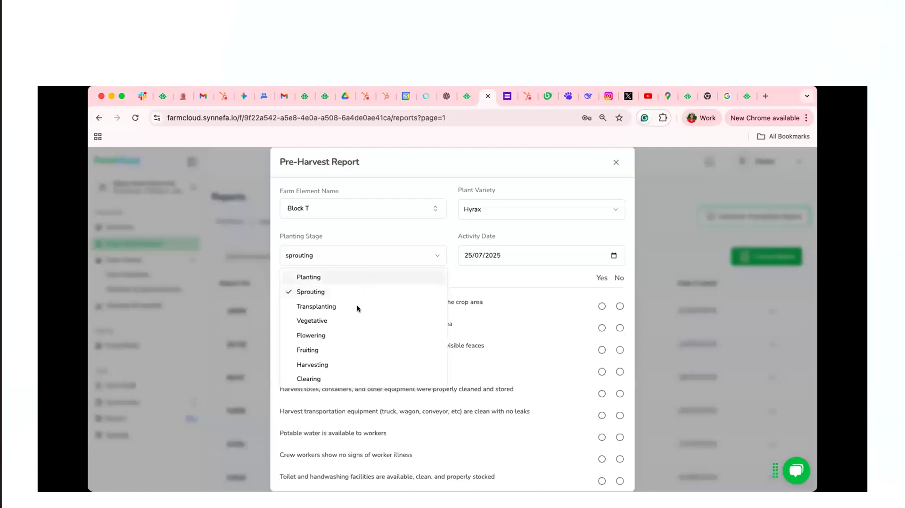
click(351, 335)
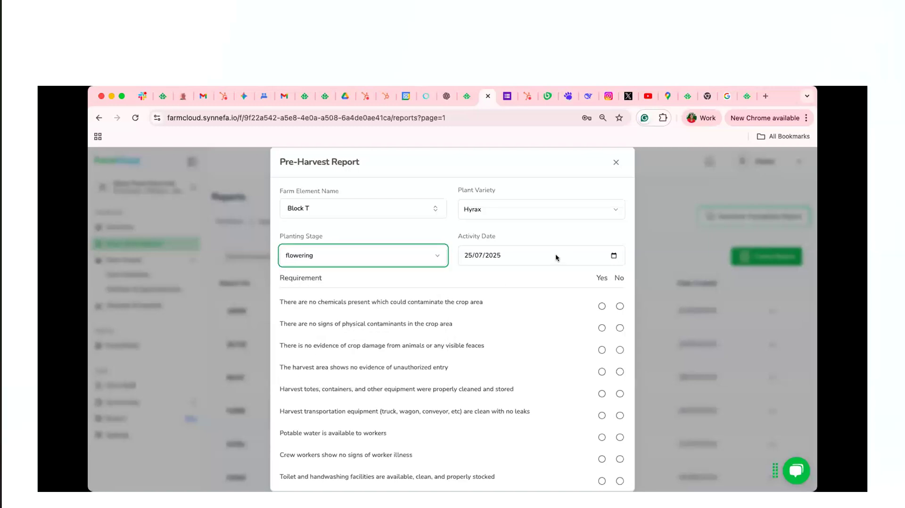
Answer Yes to every requirement in the pre-harvest checklist, from chemical contamination to toilet and handwashing facilities
scroll(467, 316, down, 1)
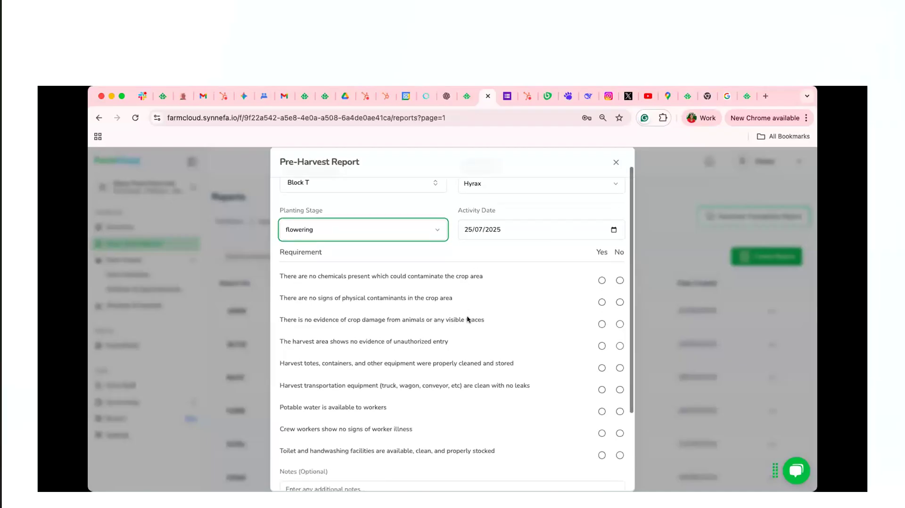
scroll(466, 316, up, 1)
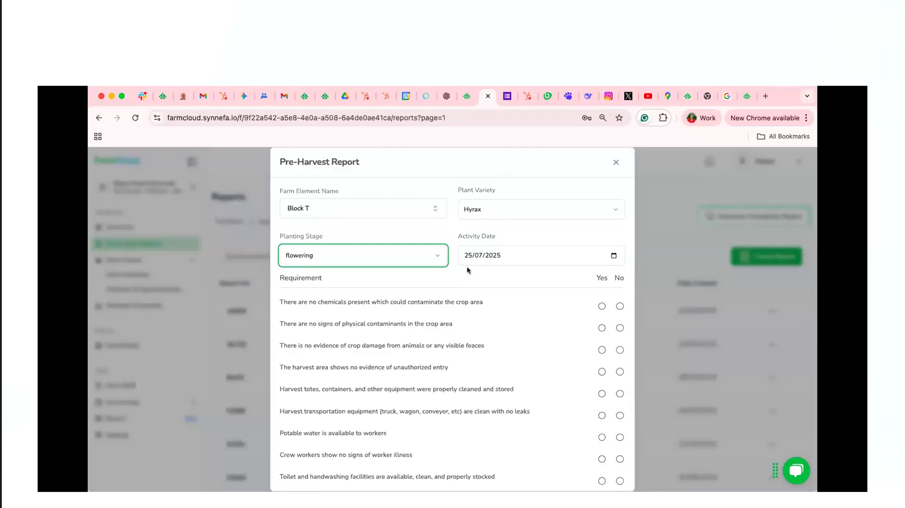
scroll(470, 313, down, 1)
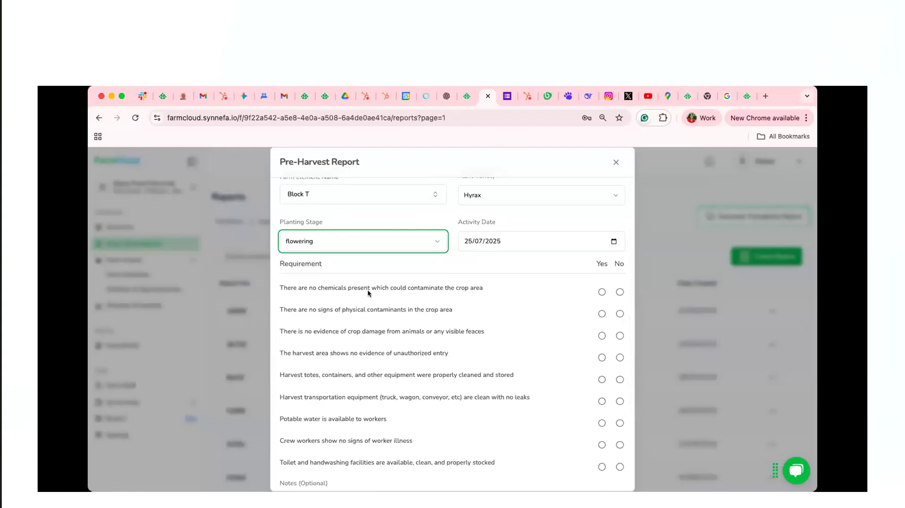
scroll(408, 342, down, 1)
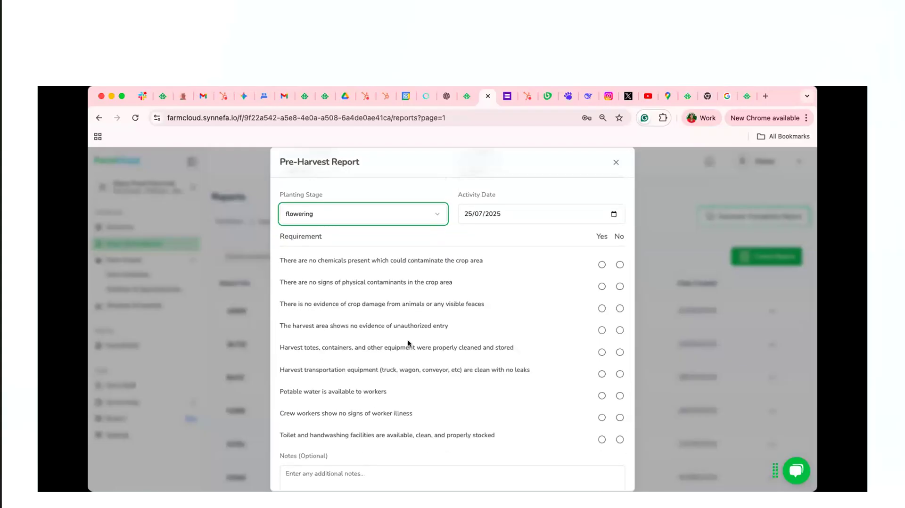
scroll(415, 332, down, 1)
click(602, 238)
click(602, 260)
click(601, 282)
click(601, 304)
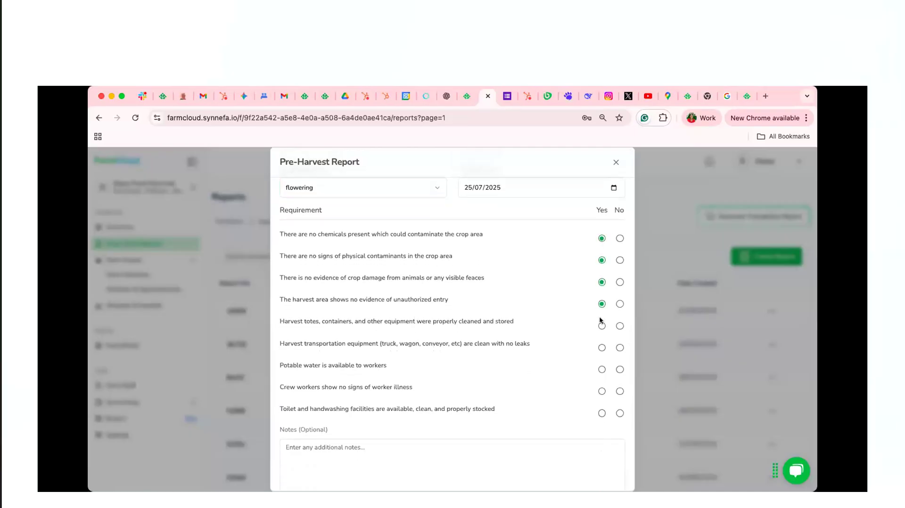
click(601, 326)
click(602, 347)
click(602, 369)
click(601, 391)
Enter the note "Pre-harvest report for the first season" and submit the pre-harvest report
scroll(489, 373, down, 2)
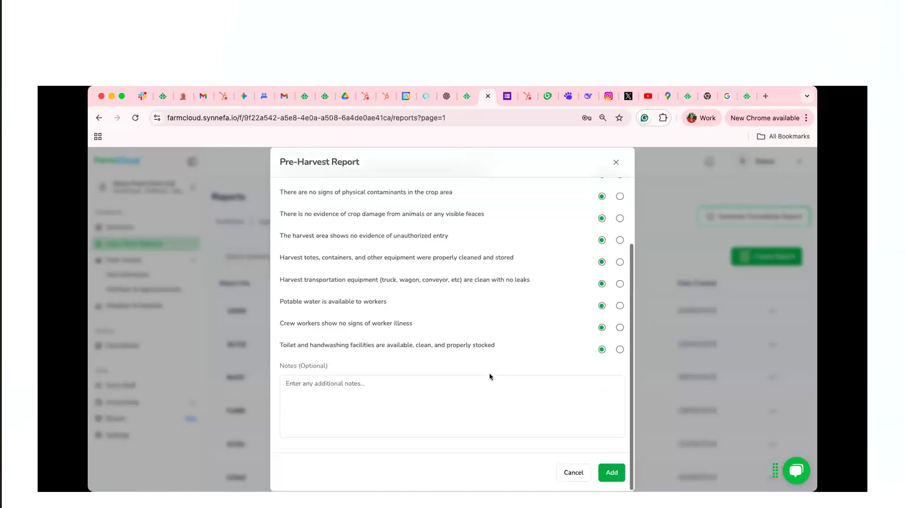
click(329, 395)
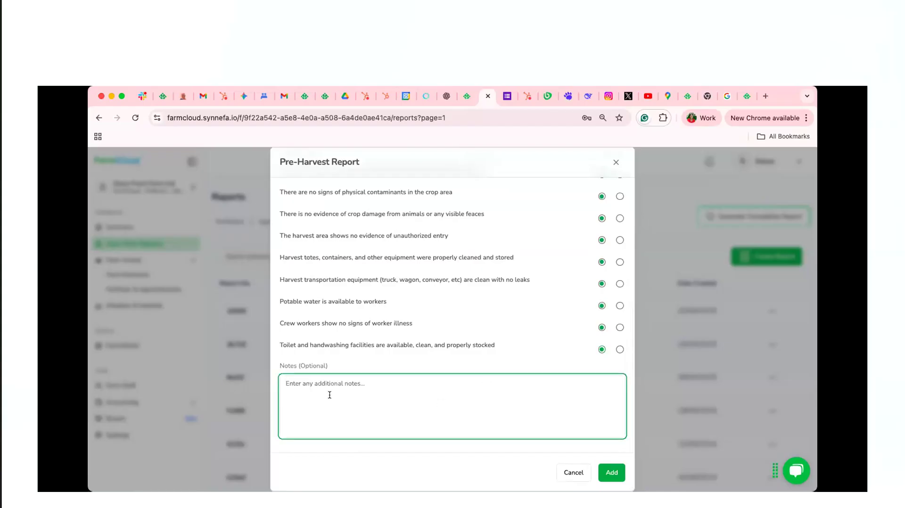
text(Pre-harvest report for the the first season)
click(612, 478)
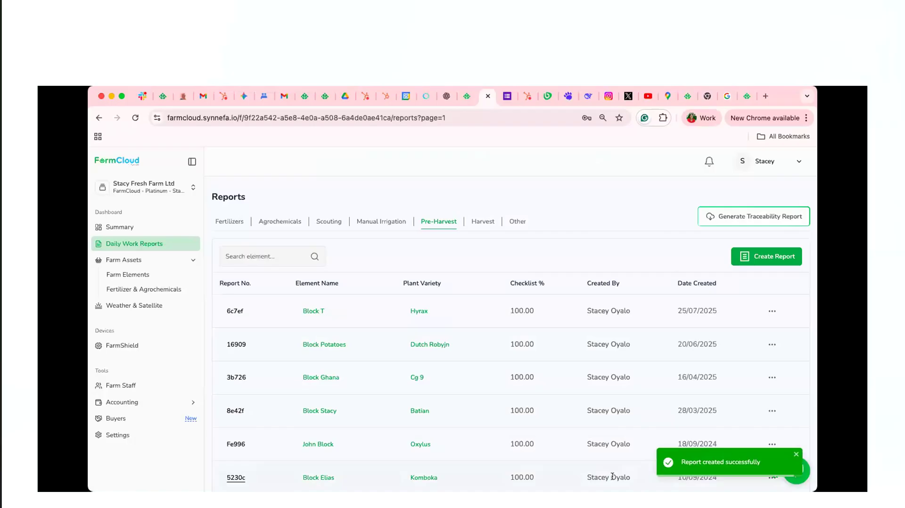
Start a harvest report for Block T with plant variety Hyrax at the harvesting stage
click(475, 225)
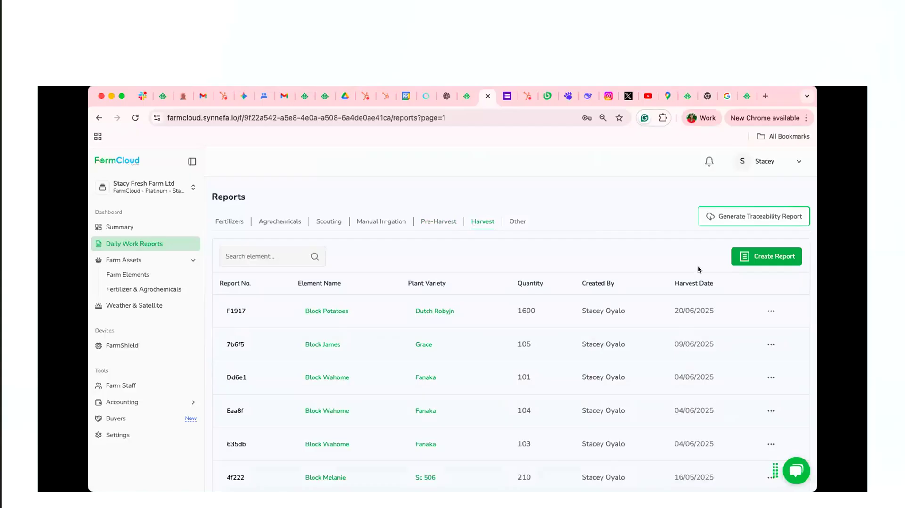
click(756, 261)
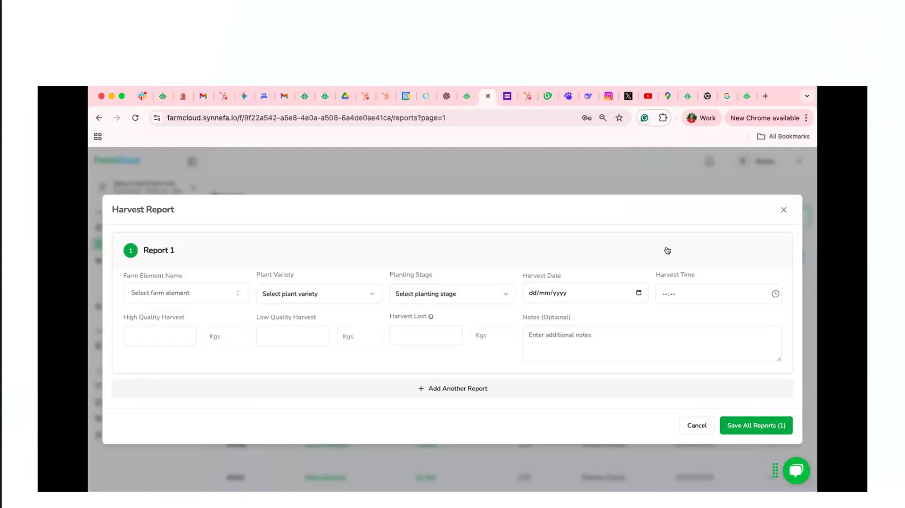
click(219, 298)
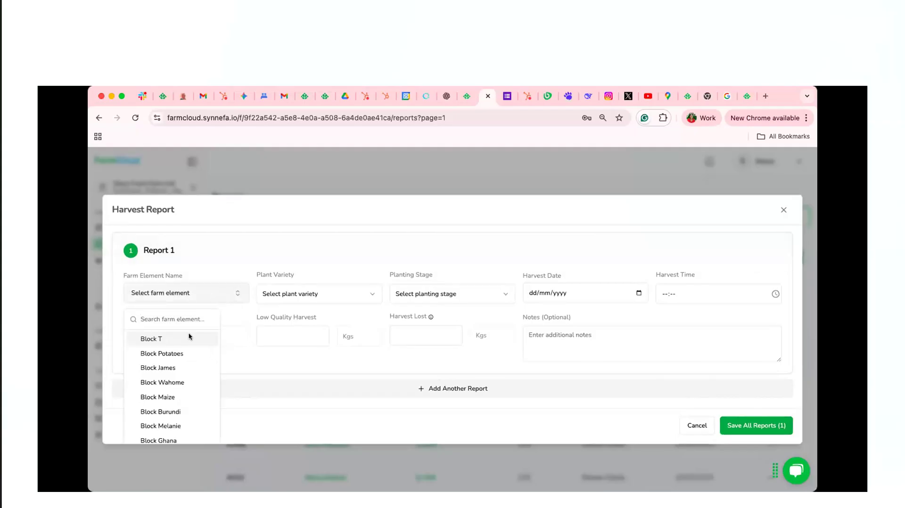
click(189, 336)
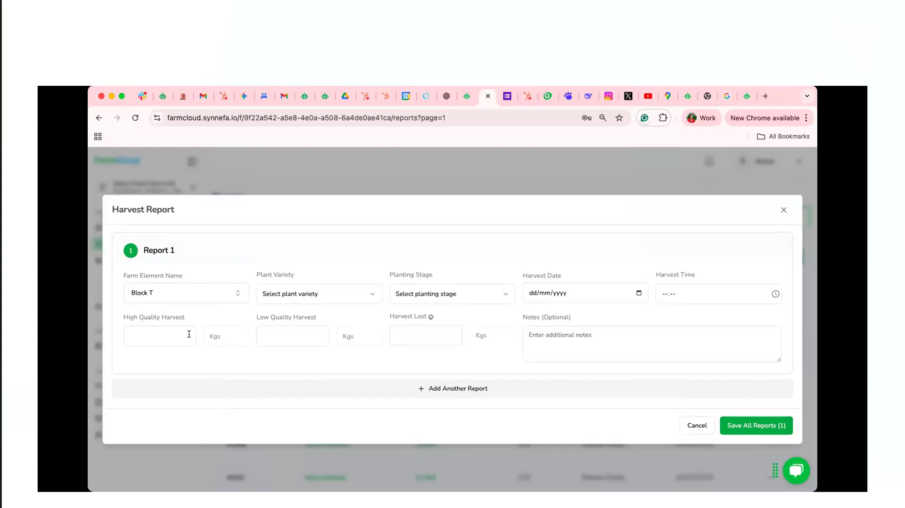
click(306, 293)
click(320, 316)
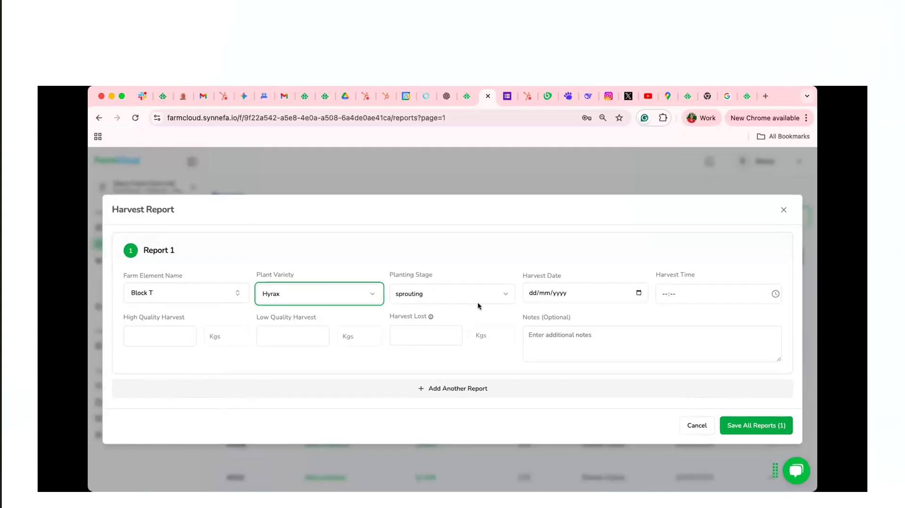
click(477, 301)
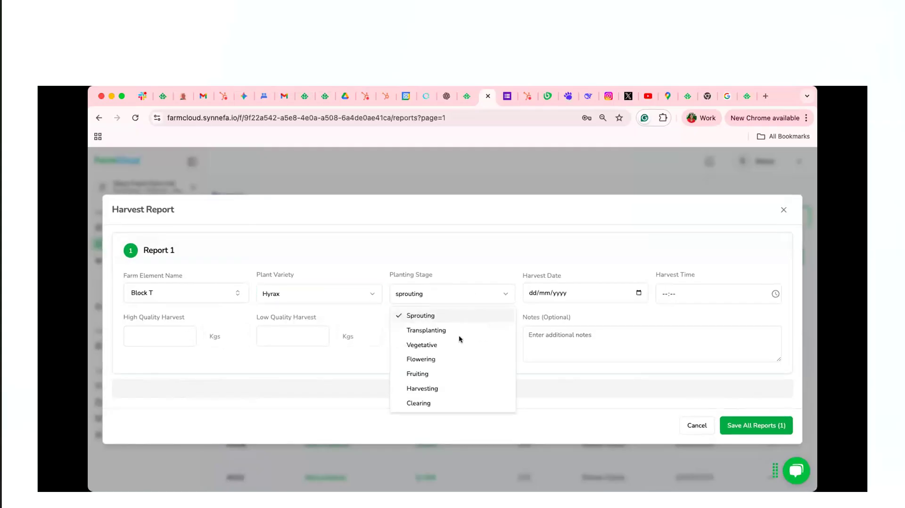
click(447, 384)
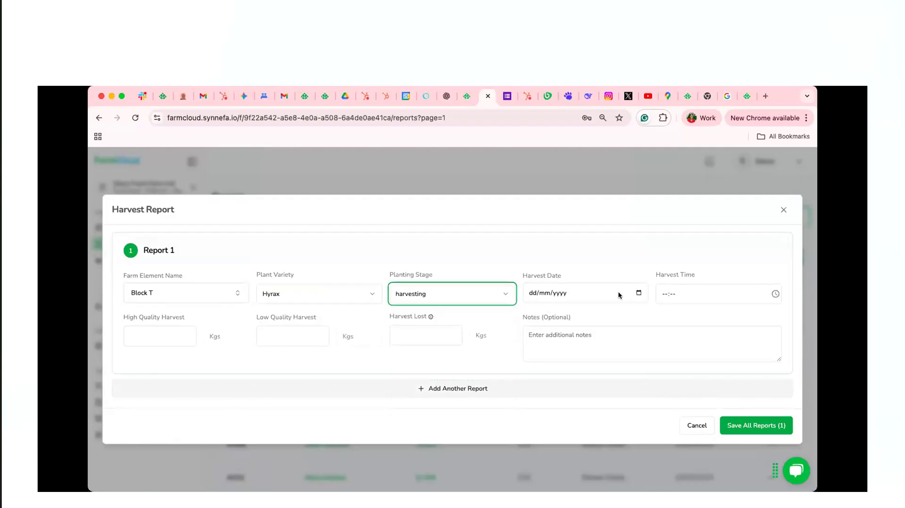
Set the Block T harvest date to 25/07/2025 and the harvest time to 15:25
click(637, 294)
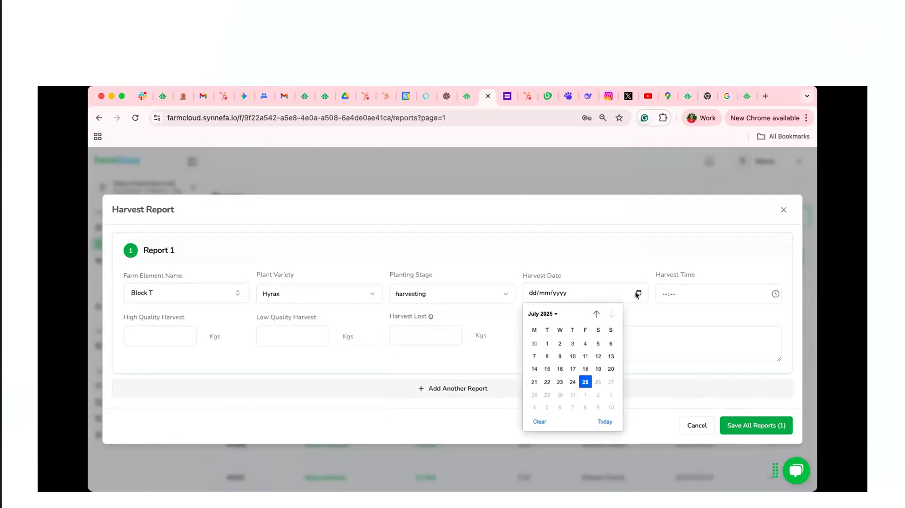
click(588, 382)
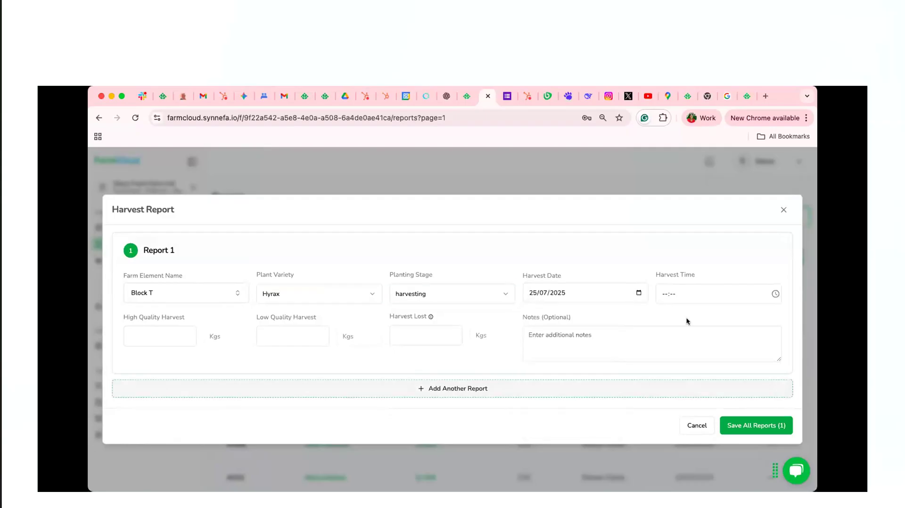
click(775, 293)
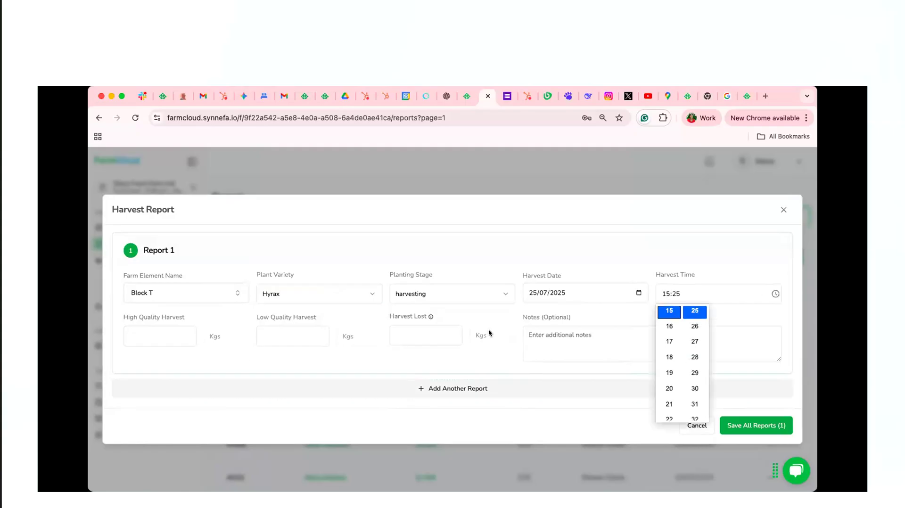
Set Block T's high quality harvest to 60000 kg and its low quality harvest to 1000 kg
click(140, 336)
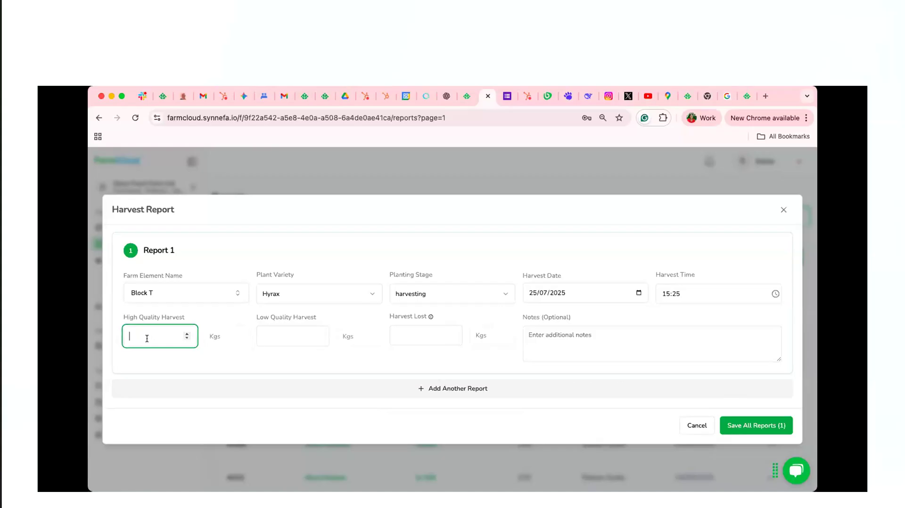
text(60000)
click(271, 336)
text(1000)
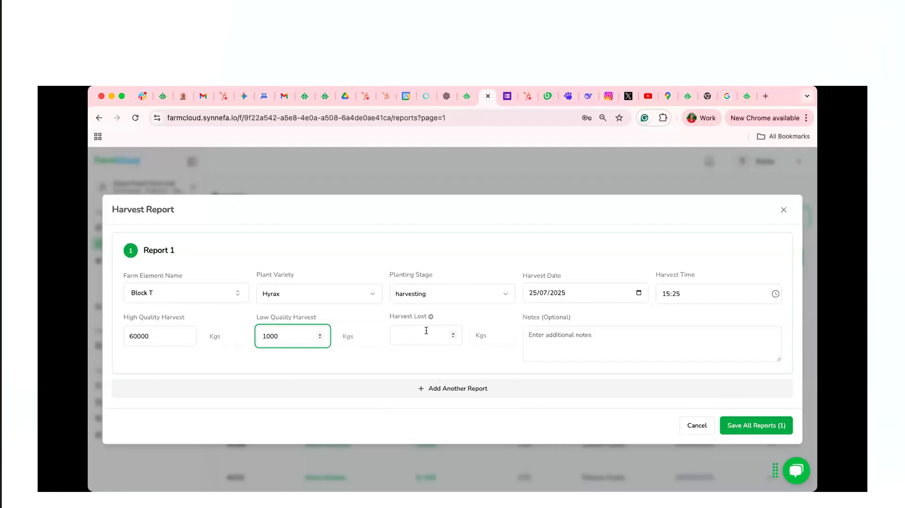
Enter the note "First harvest for wheat" in the Block T harvest report
click(531, 333)
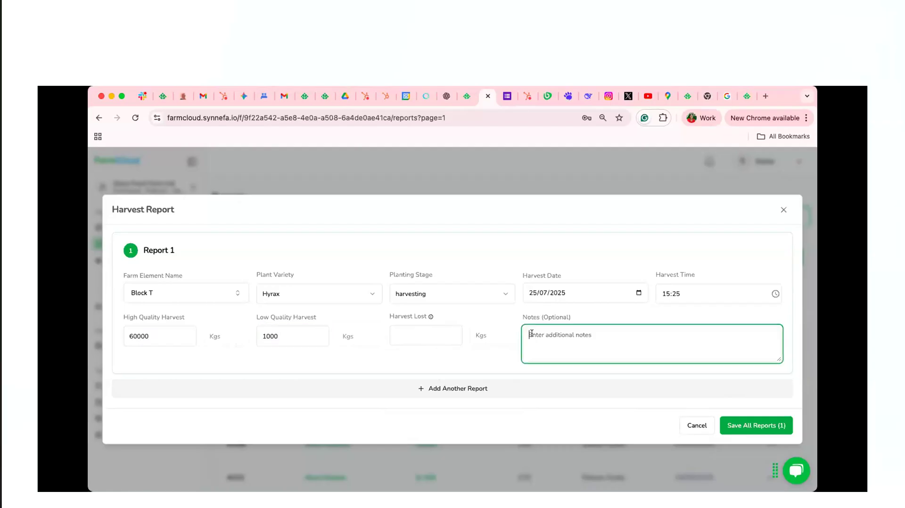
text(H)
key(BackSpace)
text(First harvest for wheat)
Add a second harvest report for Block Potatoes with plant variety Dutch Robyjn and harvest date 25/07/2025
click(494, 388)
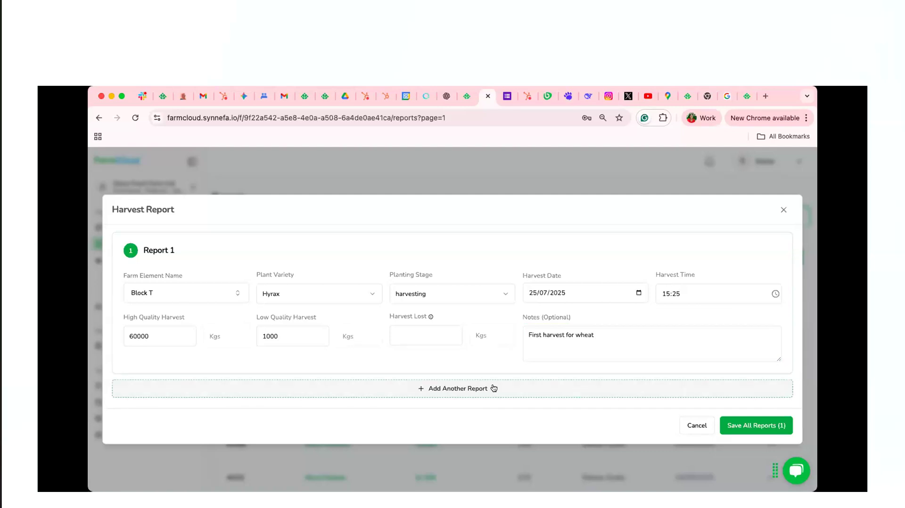
click(445, 387)
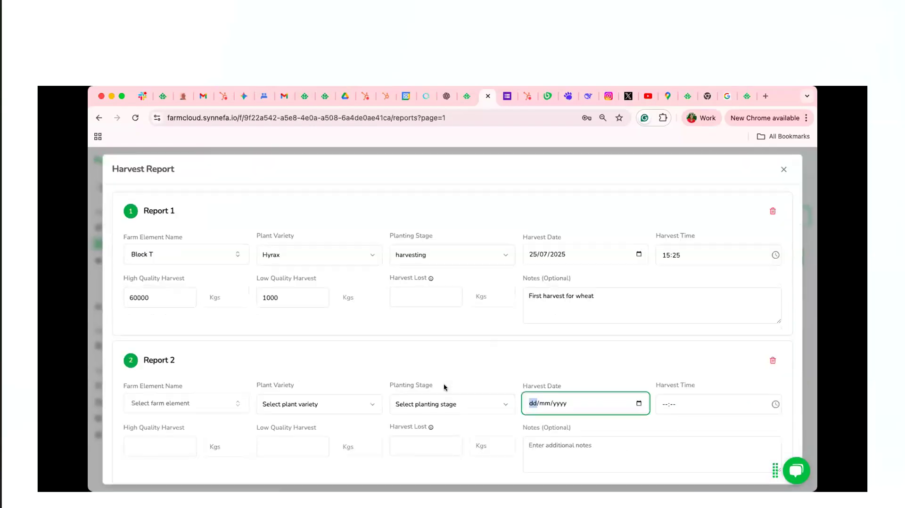
scroll(389, 329, down, 2)
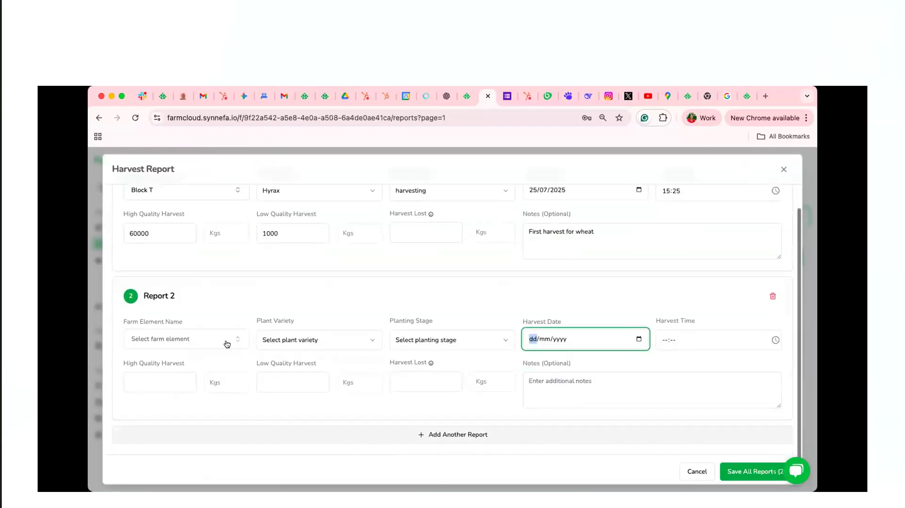
click(227, 343)
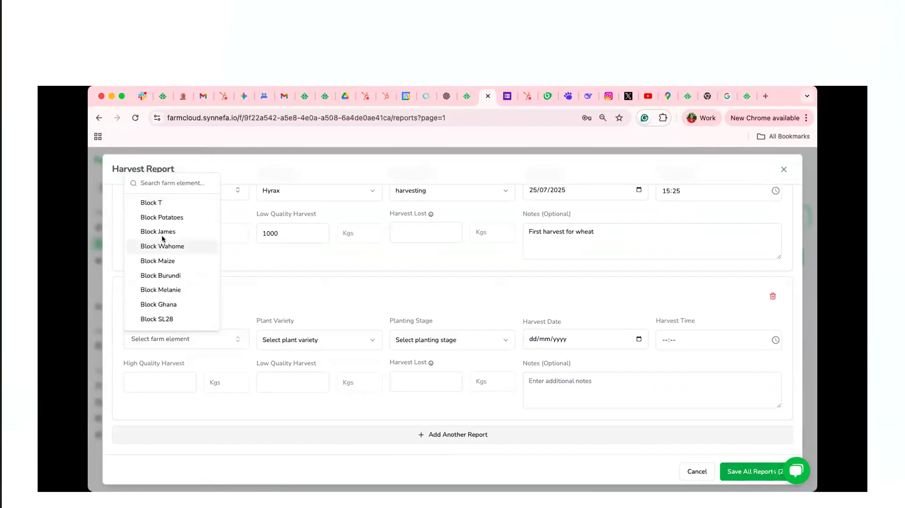
click(180, 218)
click(314, 340)
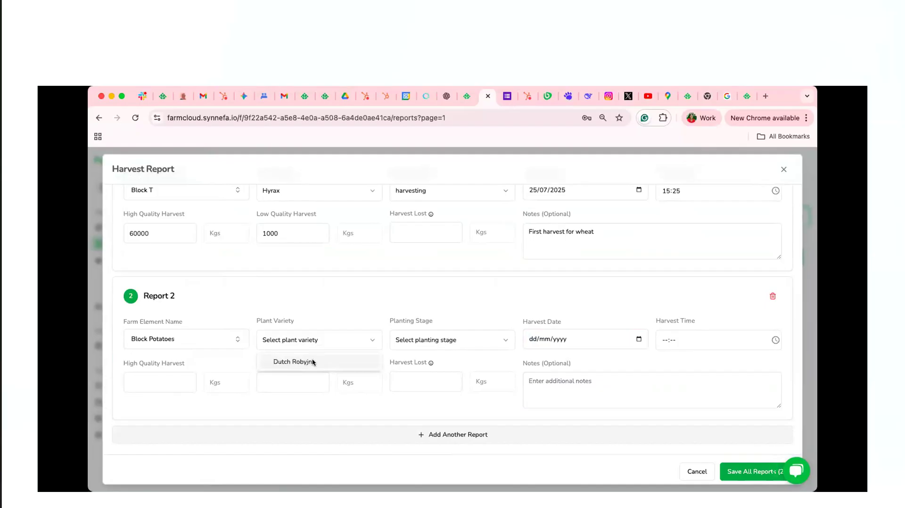
click(313, 363)
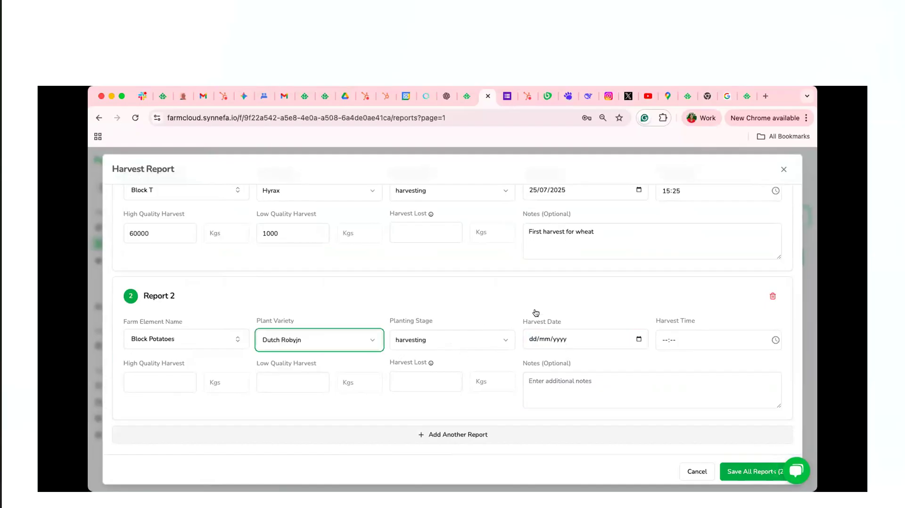
click(638, 339)
click(584, 429)
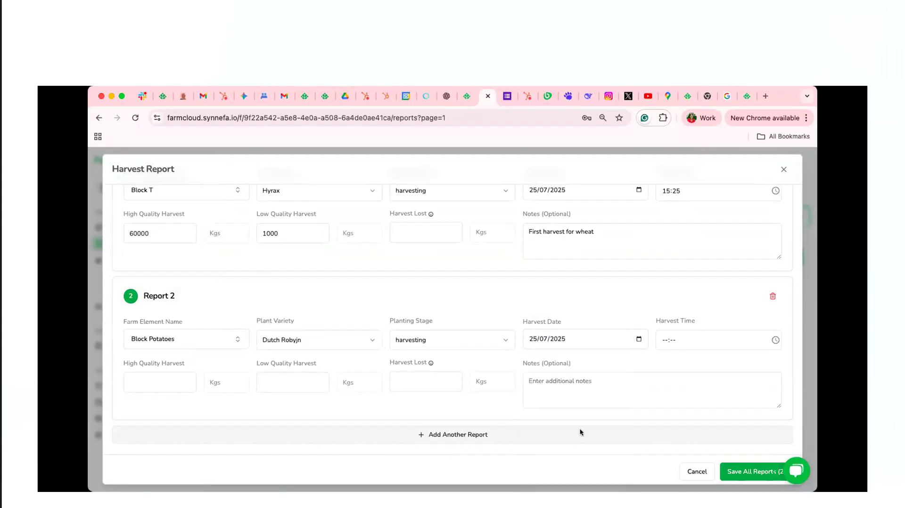
Set the Block Potatoes harvest time to 15:26 and its high quality harvest to 10000 kg
click(774, 340)
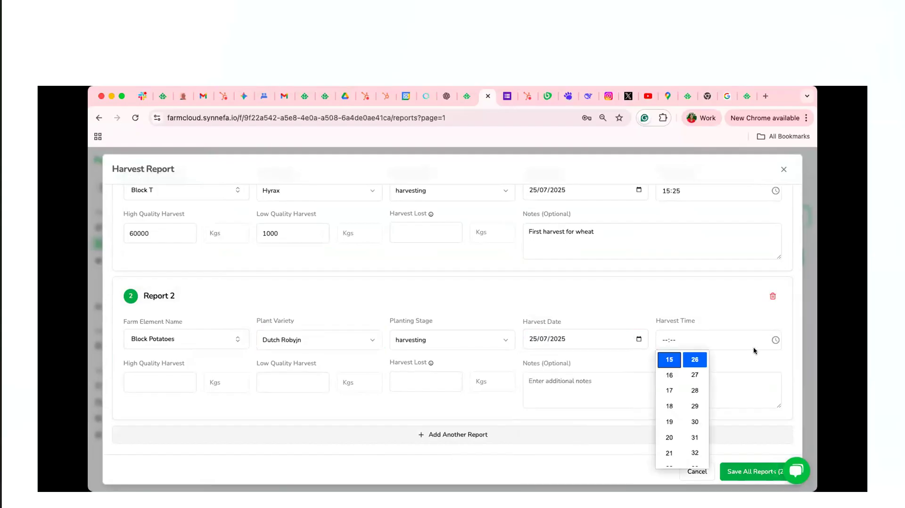
click(670, 357)
click(149, 379)
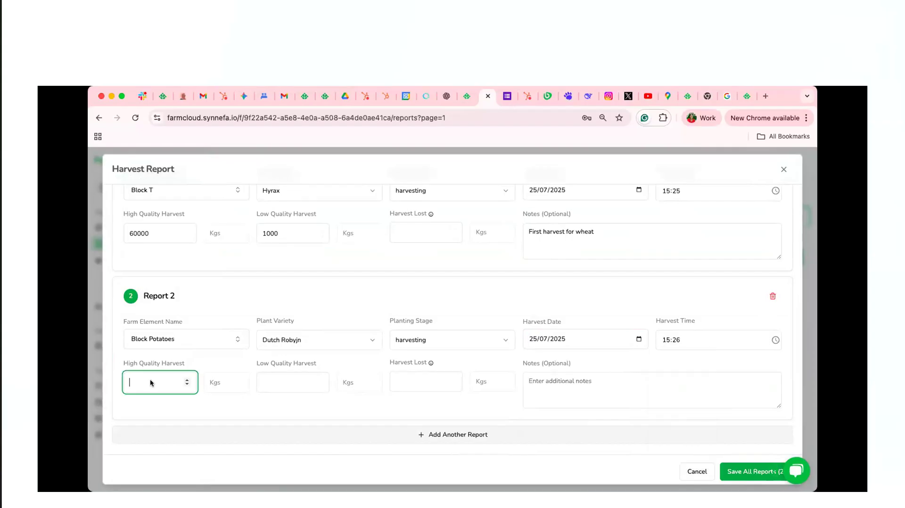
text(10000)
click(268, 376)
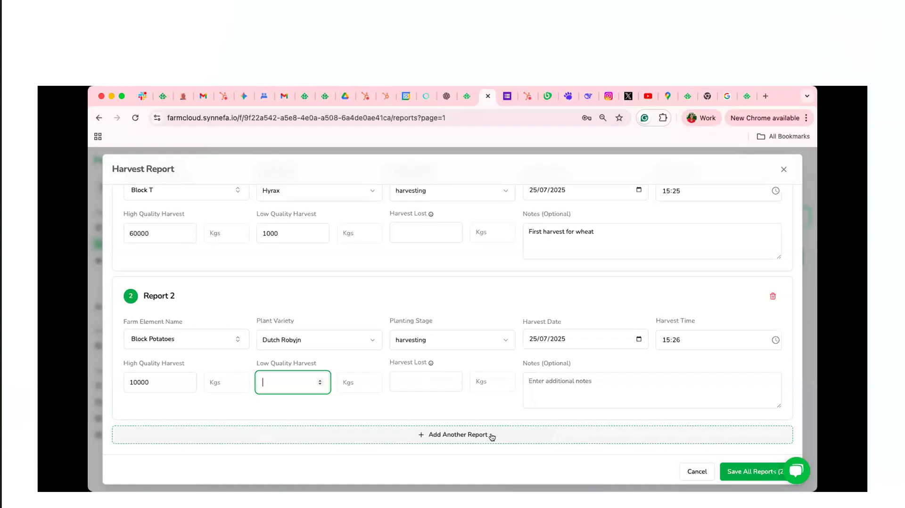
Remove the Block Potatoes report from the harvest form and save the Block T harvest report
click(771, 296)
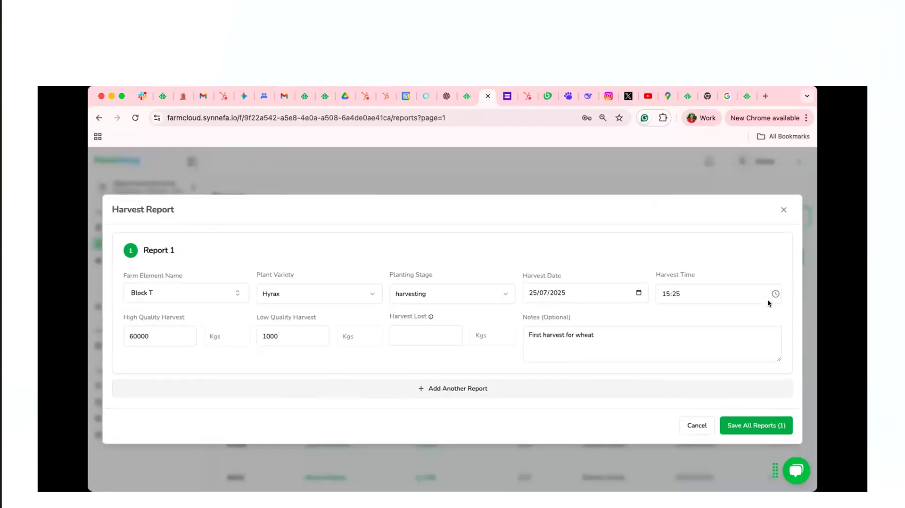
click(746, 427)
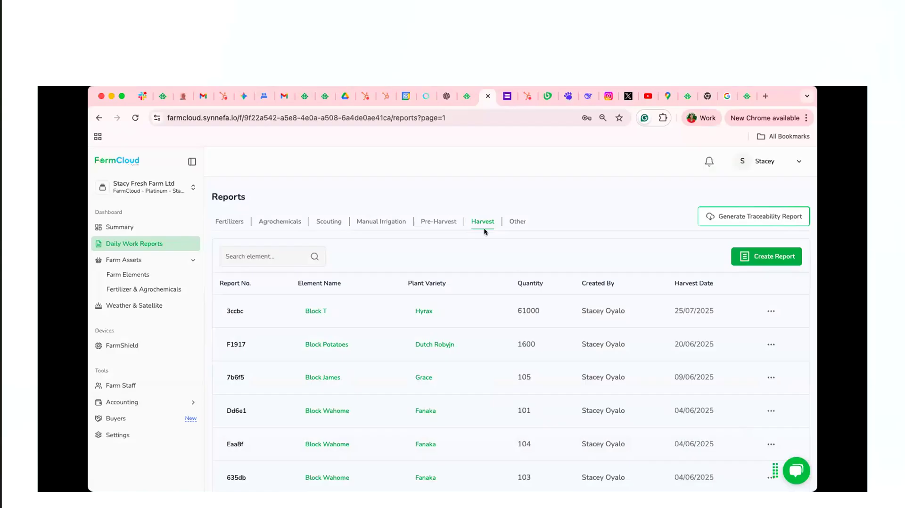
Draft an Other report named "Prunnig" for Block T with plant variety Hyrax, look through its remaining fields, and discard it unsaved
click(510, 223)
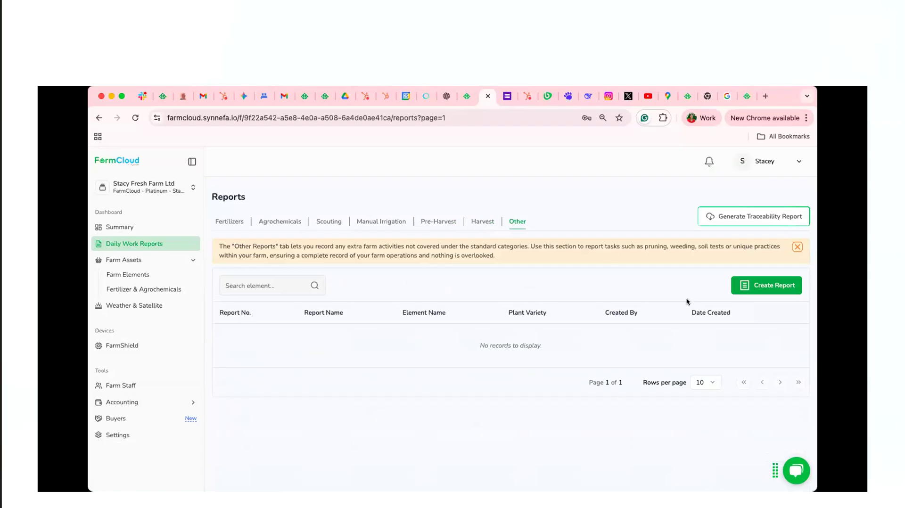
click(757, 287)
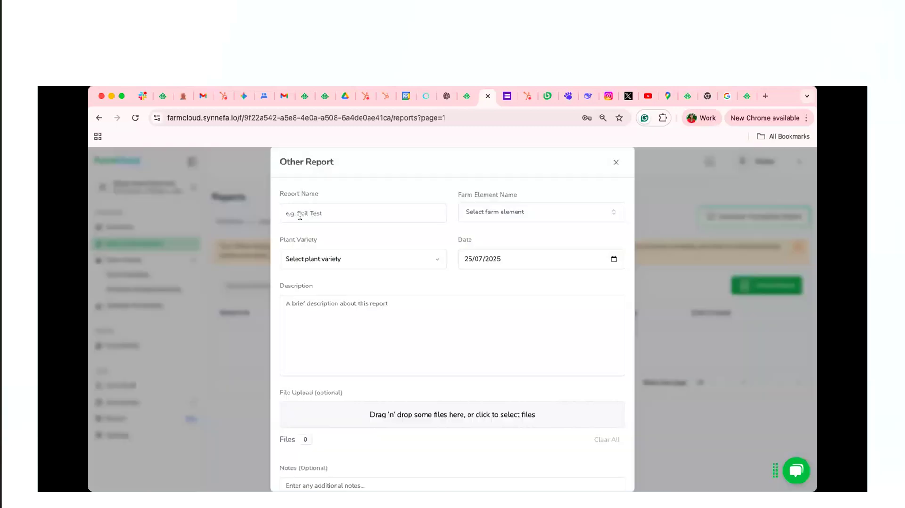
click(327, 214)
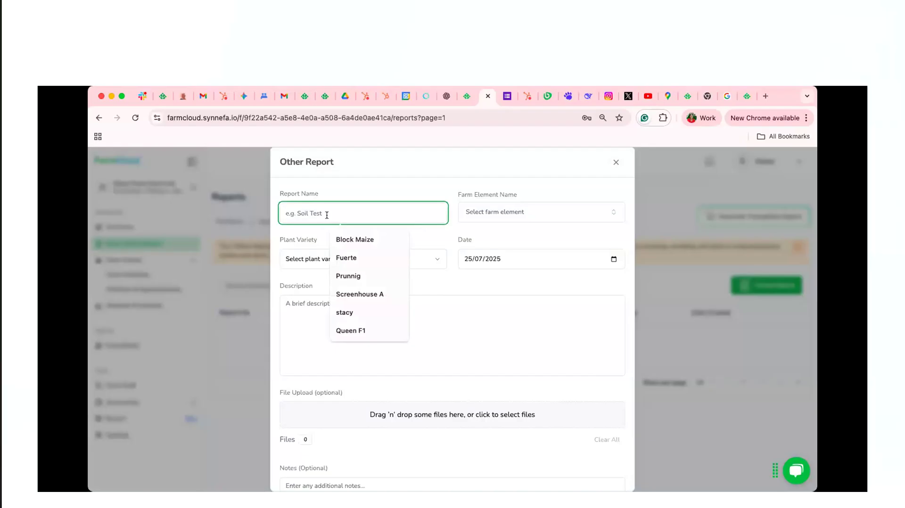
click(348, 277)
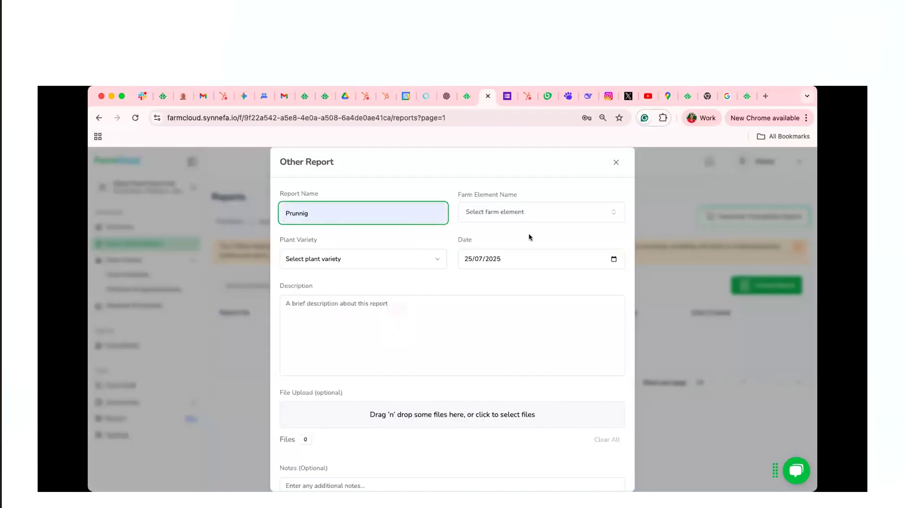
click(534, 222)
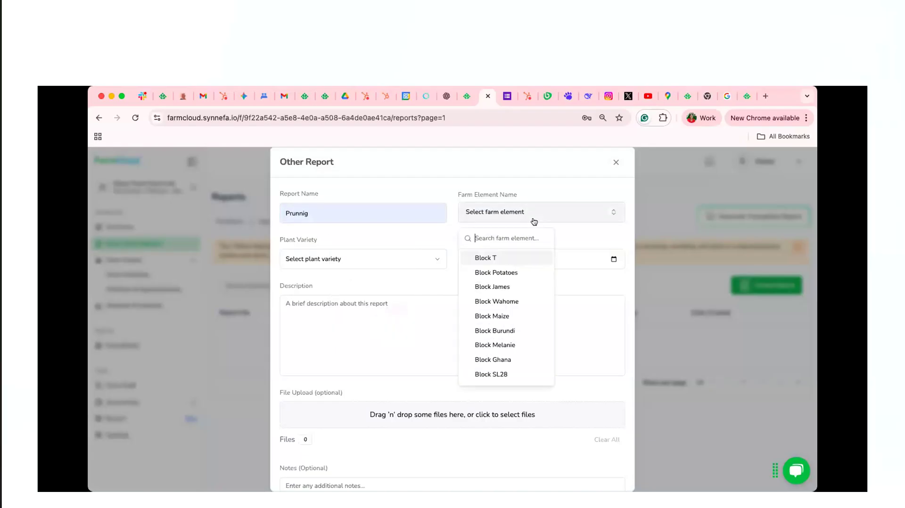
click(511, 258)
click(407, 268)
click(395, 281)
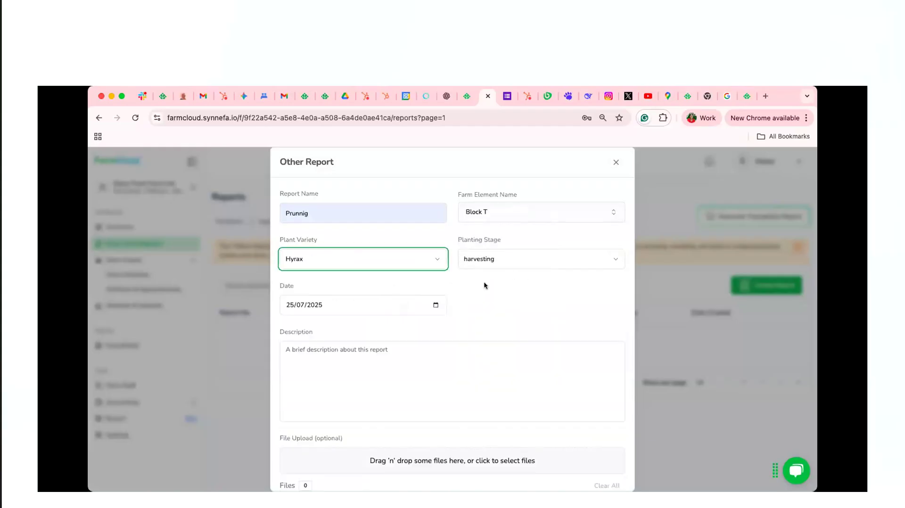
scroll(426, 309, down, 3)
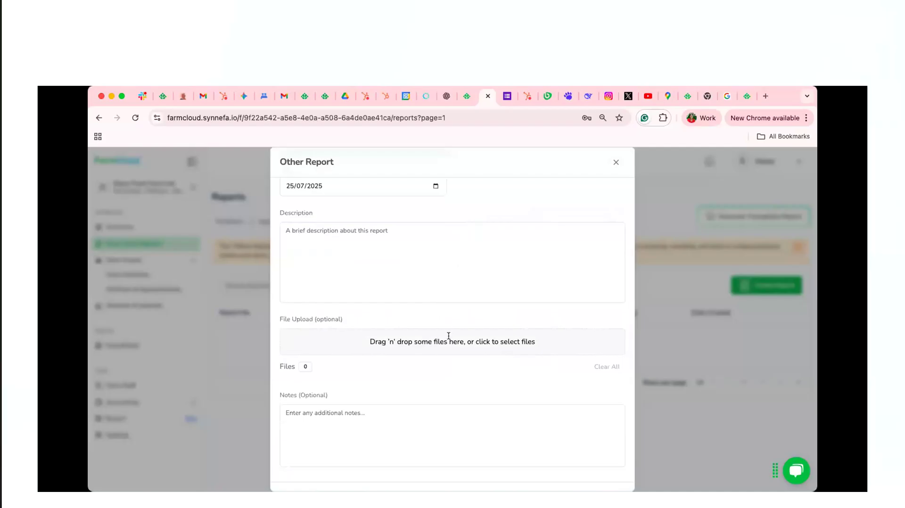
scroll(447, 395, down, 1)
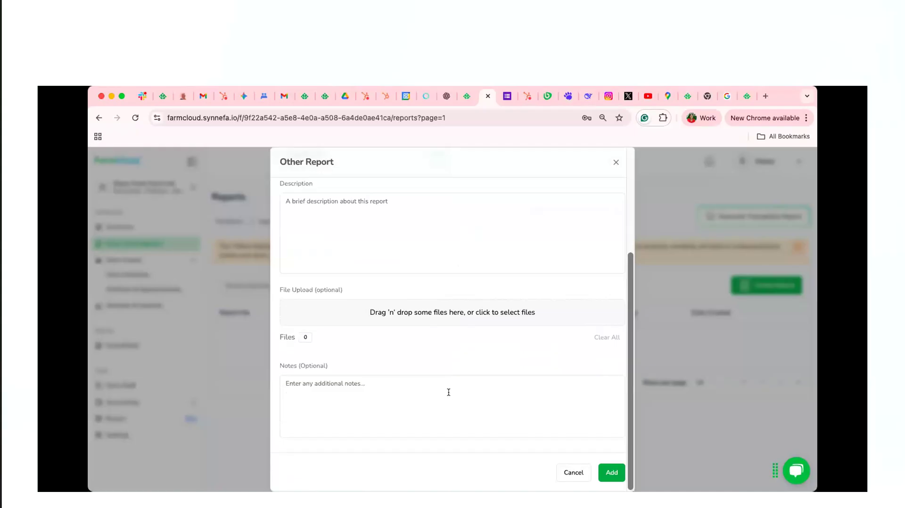
scroll(448, 392, up, 5)
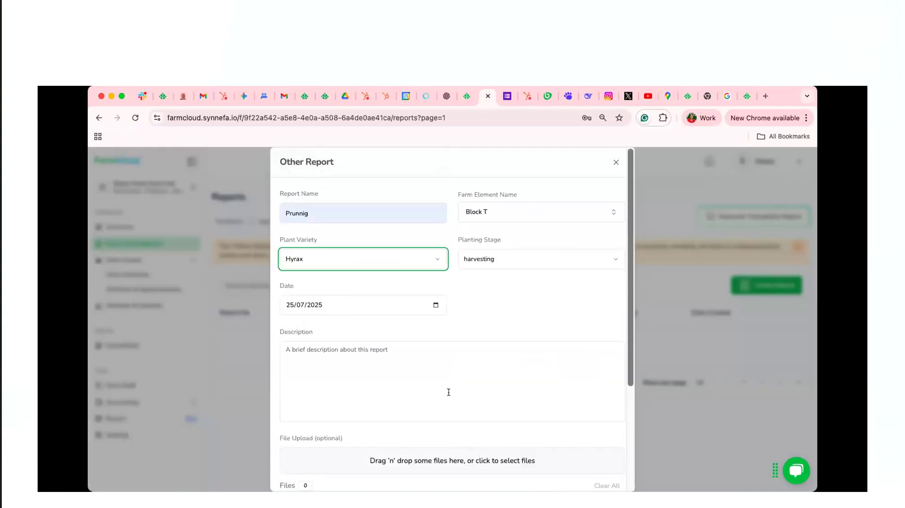
click(616, 163)
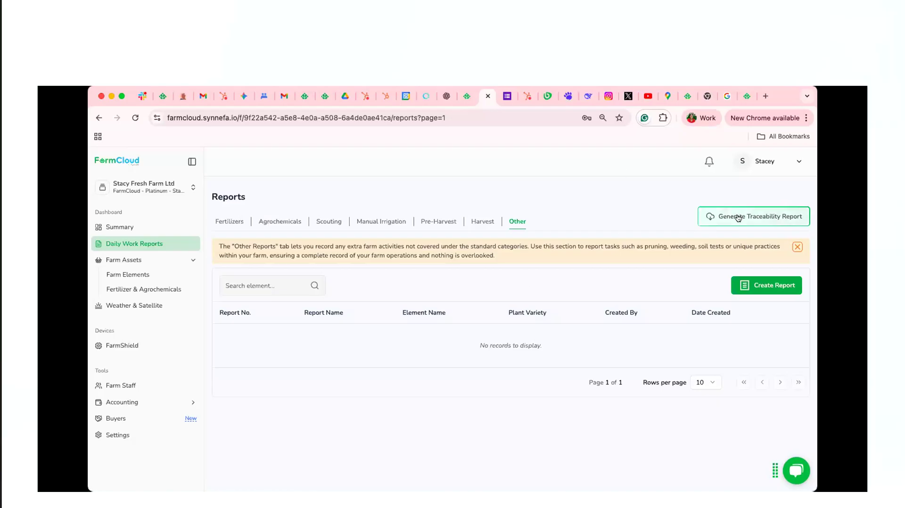
Return to the fertilizer reports and start a traceability report for Block T with plant variety Hyrax
click(226, 223)
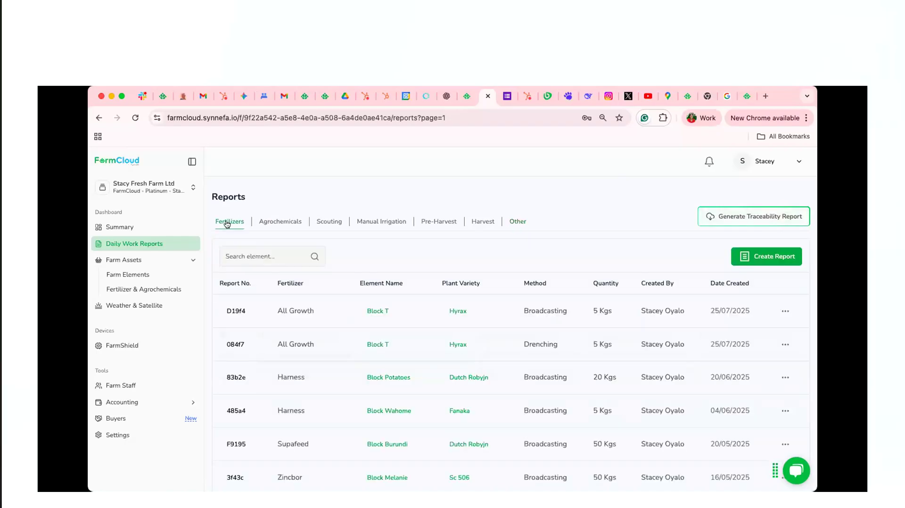
click(734, 222)
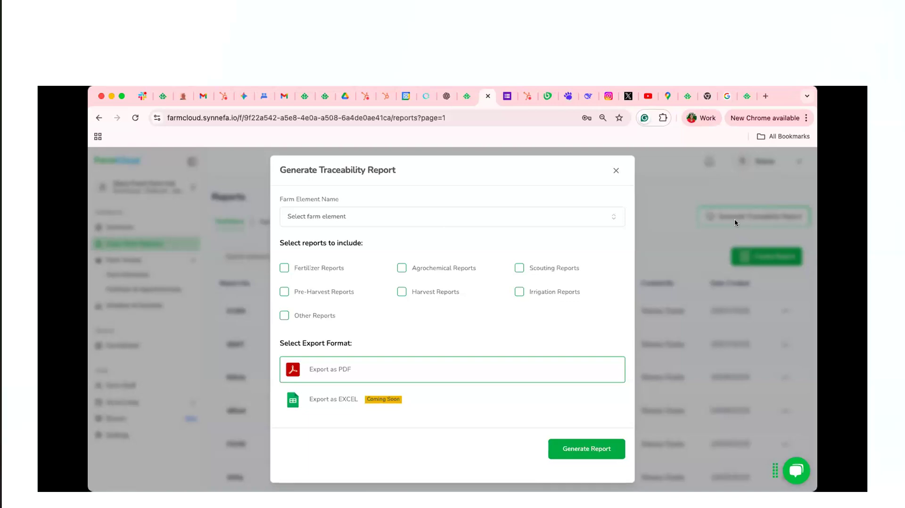
click(583, 222)
click(307, 262)
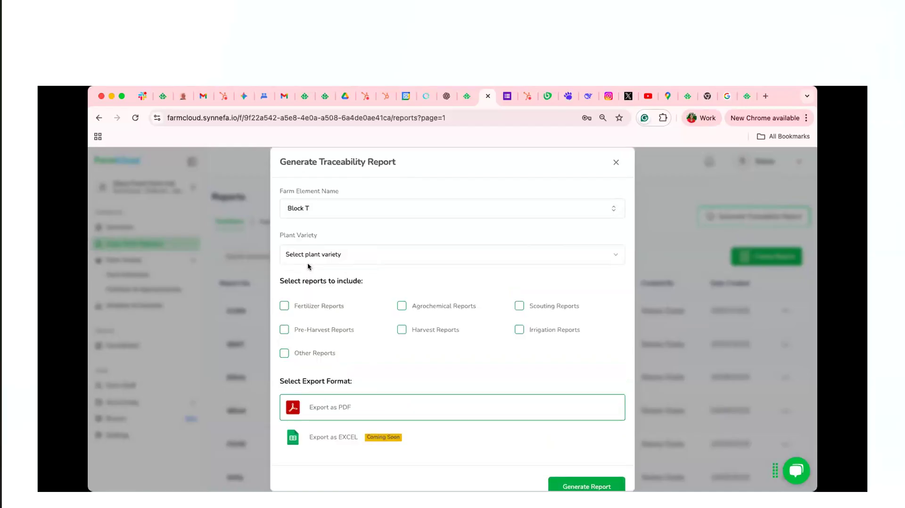
click(377, 259)
click(370, 278)
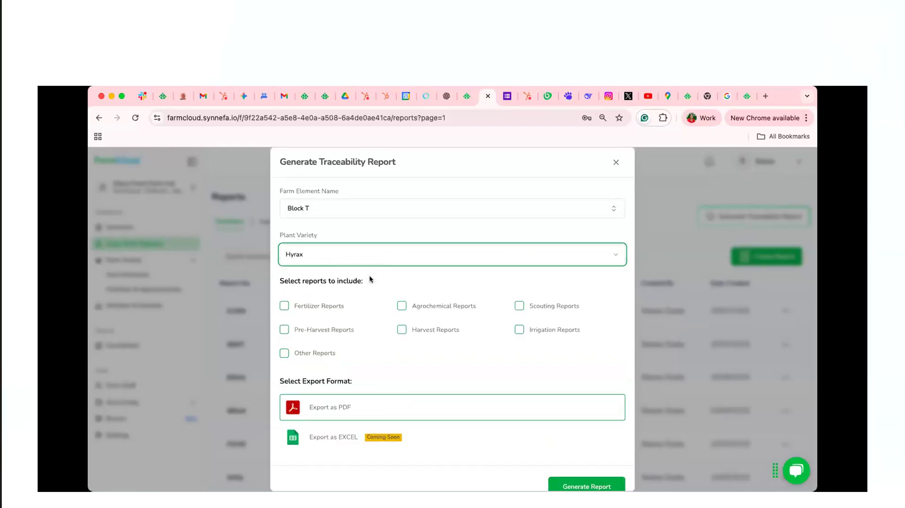
Include fertilizer, agrochemical, scouting, pre-harvest, harvest, irrigation and other reports, generate the traceability report as PDF, and close the dialog
scroll(377, 304, down, 1)
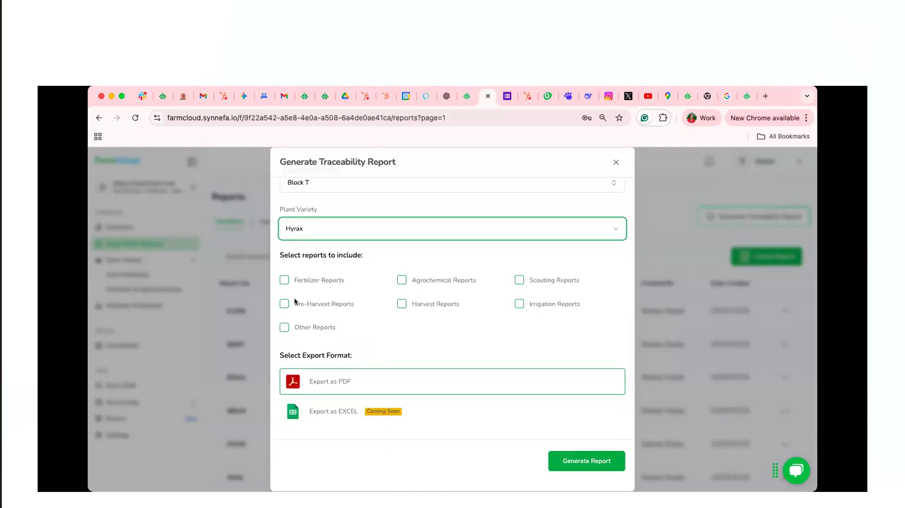
click(285, 281)
click(402, 281)
click(519, 282)
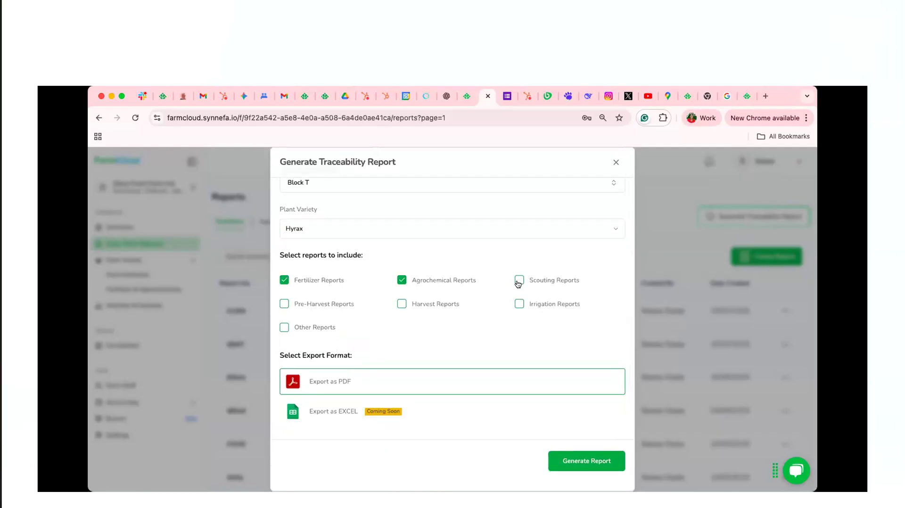
click(285, 305)
click(401, 304)
click(519, 305)
click(285, 328)
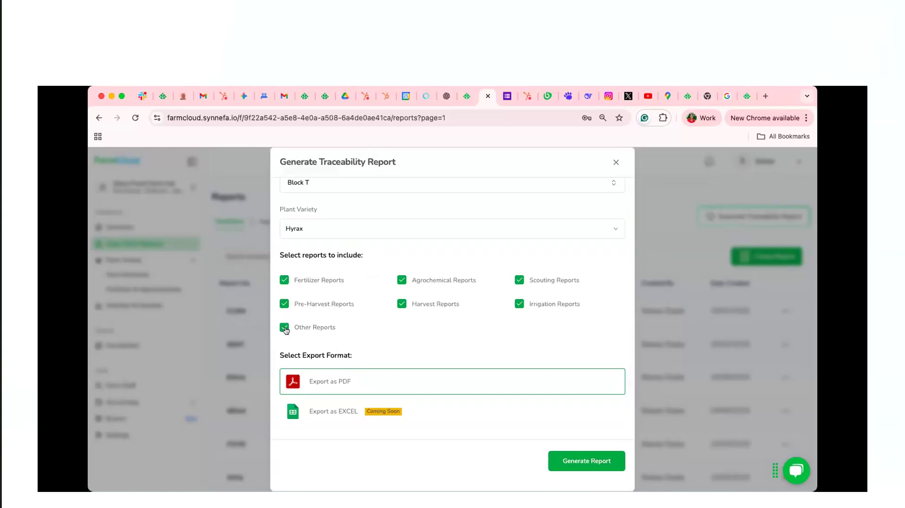
click(578, 465)
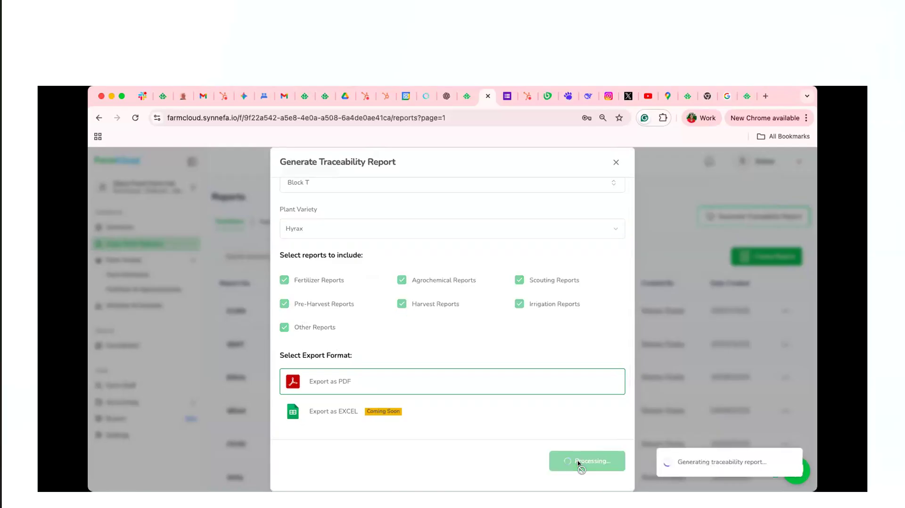
click(614, 162)
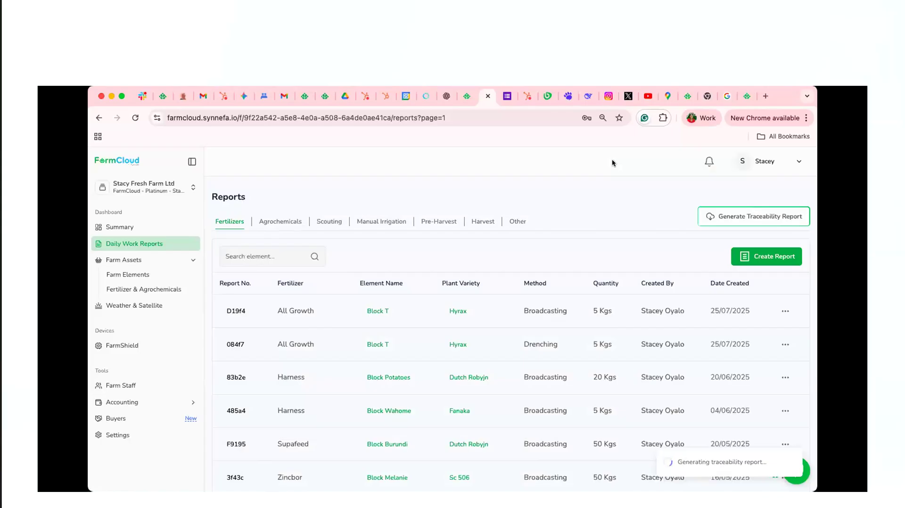
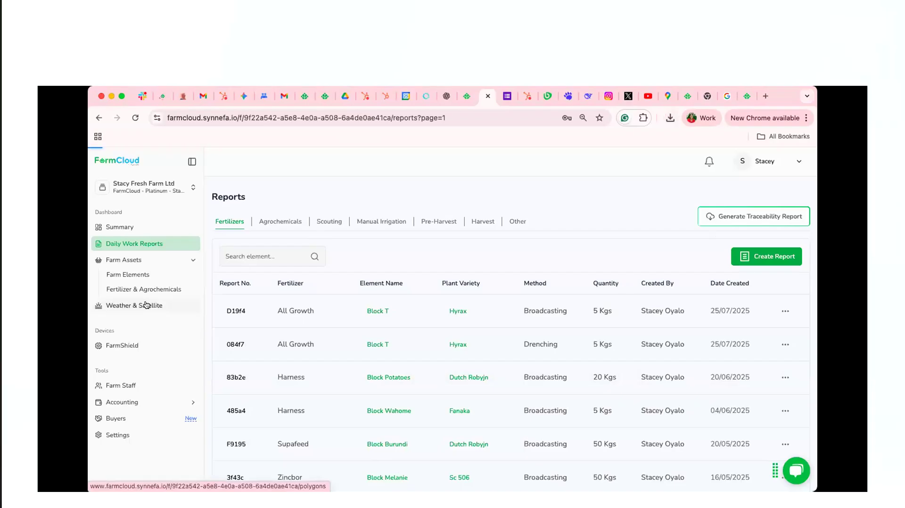
Open Weather & Satellite and fill in the account e-mail on the sign-in page
click(147, 305)
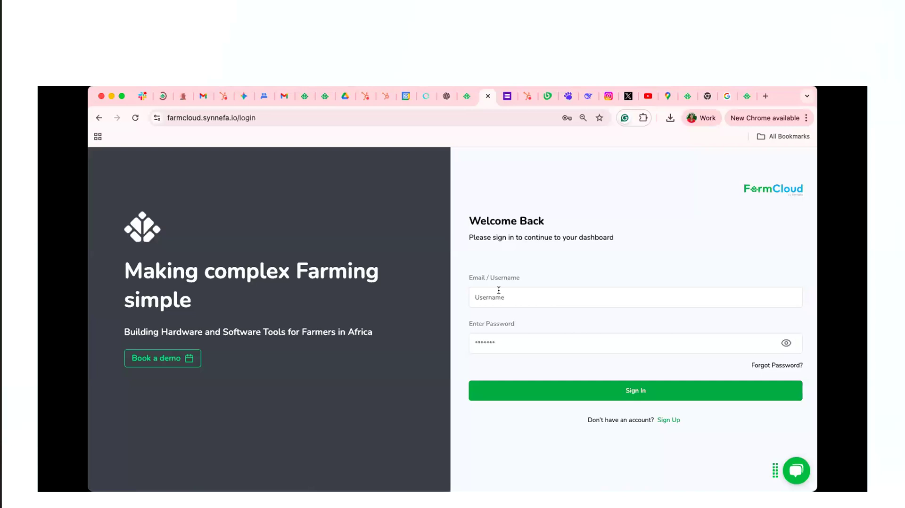
click(512, 297)
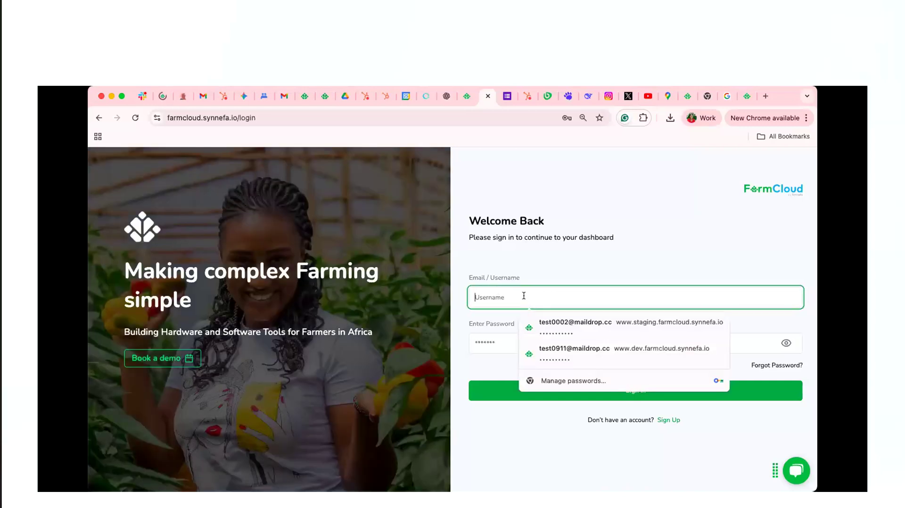
click(540, 321)
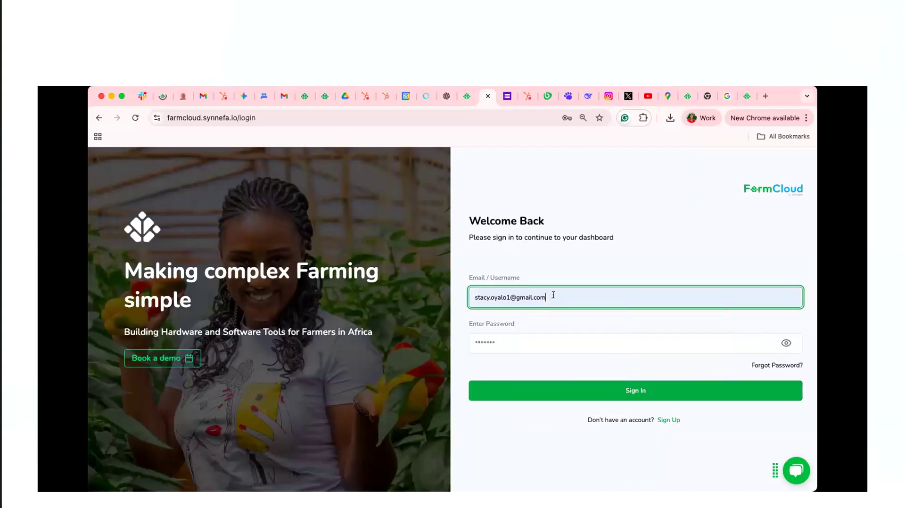
Enter the account password, replace it by pasting the password again, and sign in
click(484, 343)
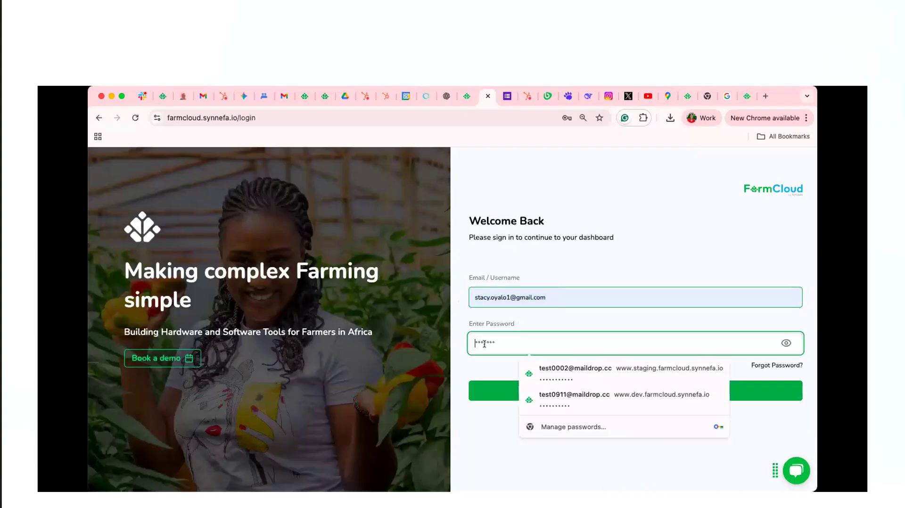
text(*****)
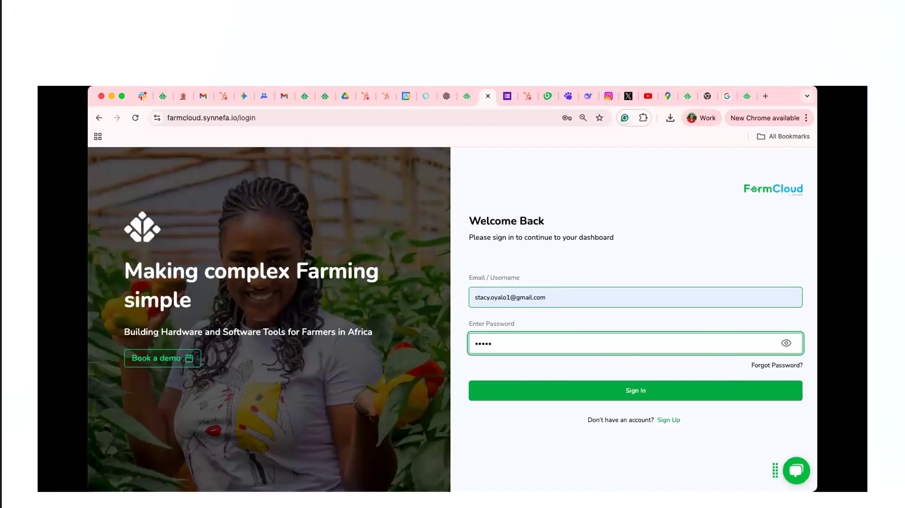
text(*****************)
drag(552, 344, 478, 345)
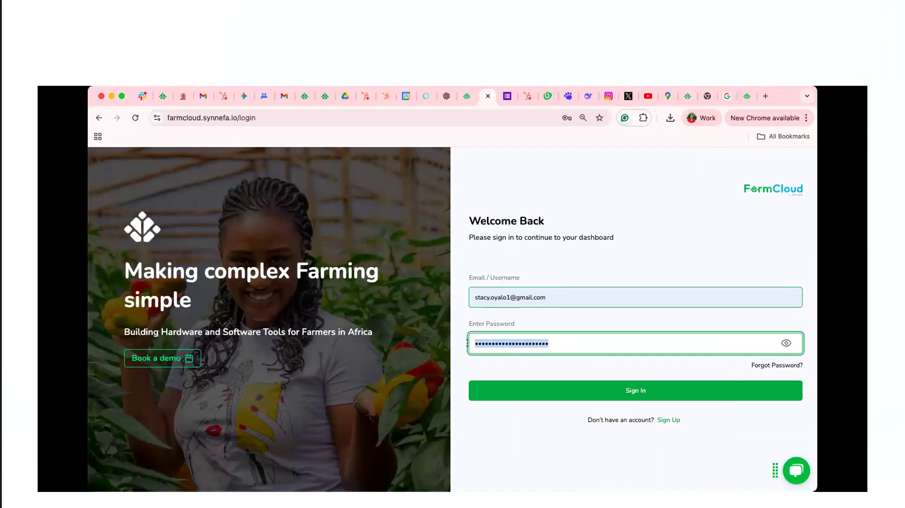
key(super+v)
click(653, 391)
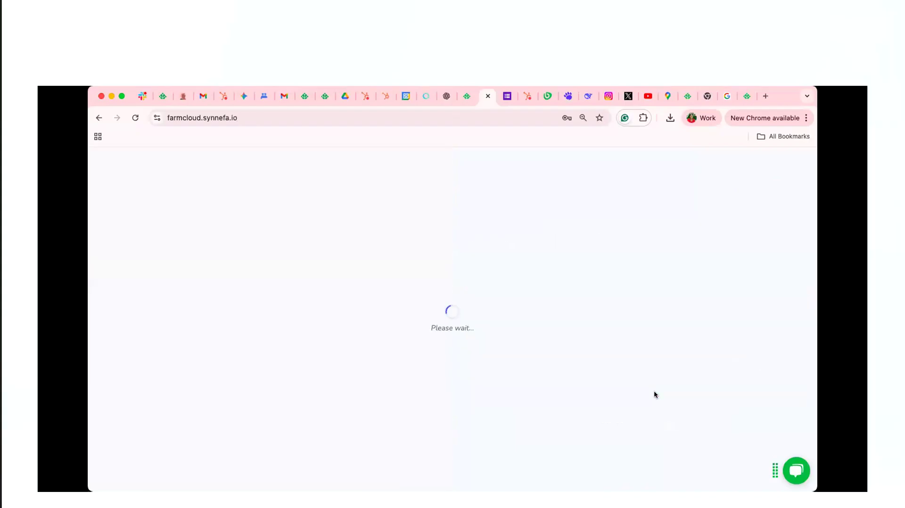
Choose Stacy Fresh Farm Ltd as the farm and open its Weather & Satellite section
click(539, 333)
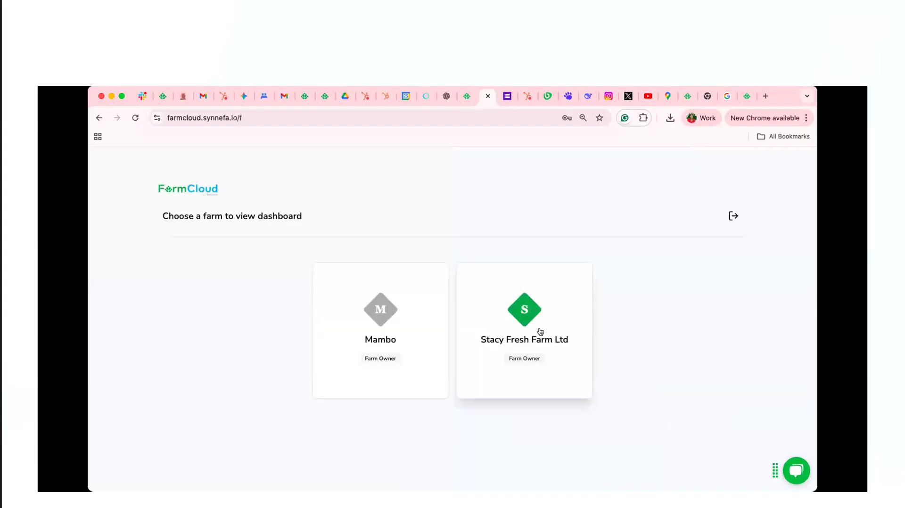
click(455, 444)
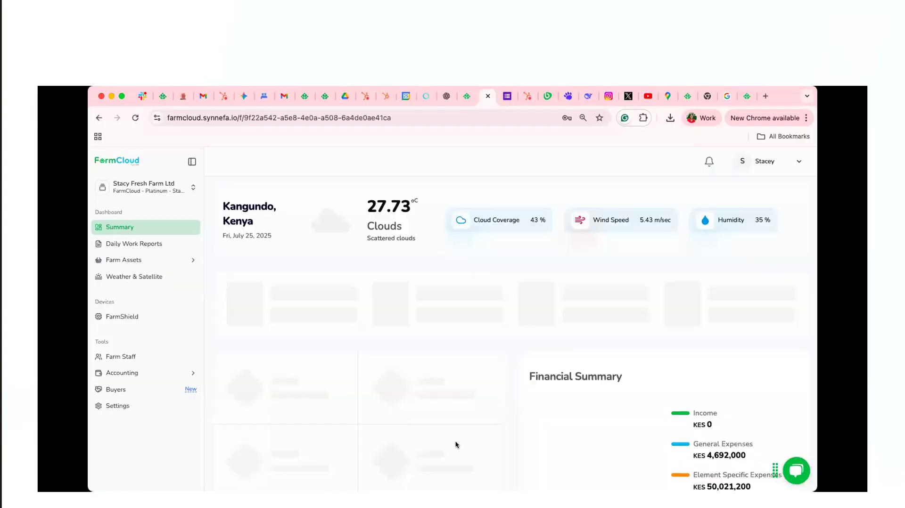
click(145, 280)
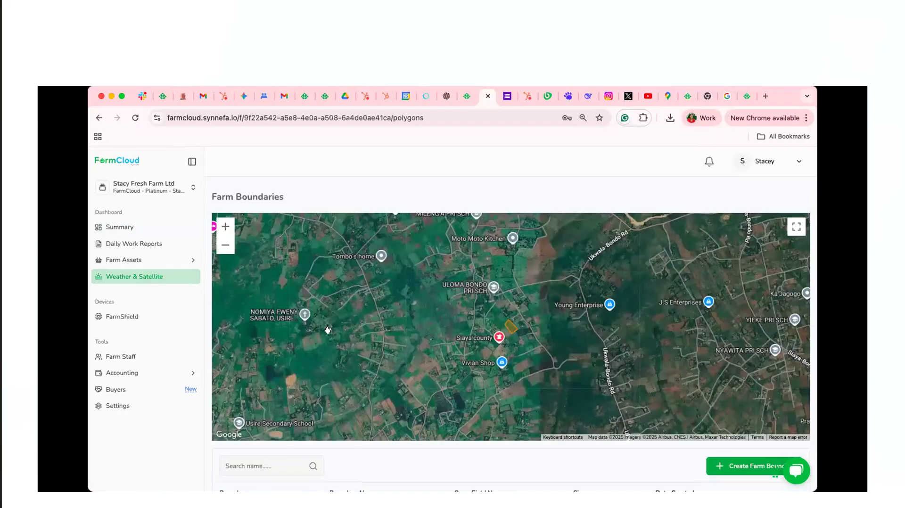
Look over the farm boundaries map and list, and open the Block Apple boundary
scroll(530, 436, down, 4)
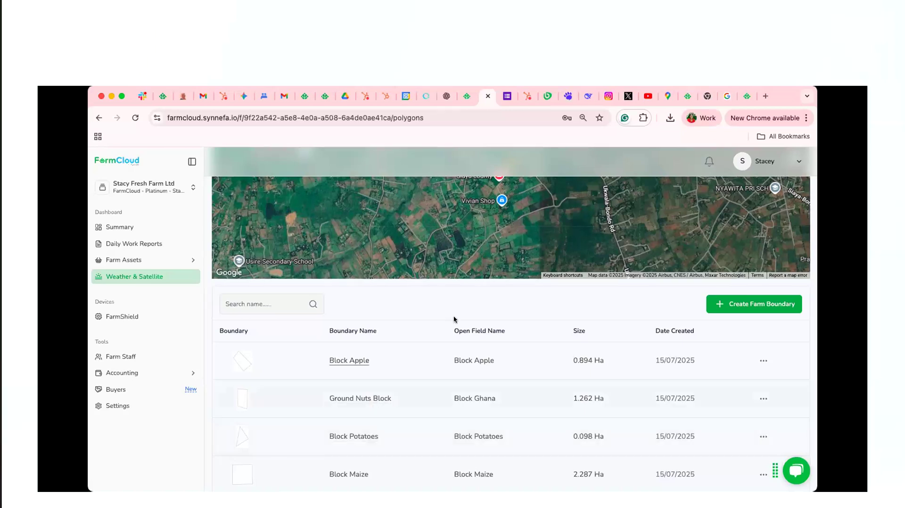
scroll(452, 317, up, 3)
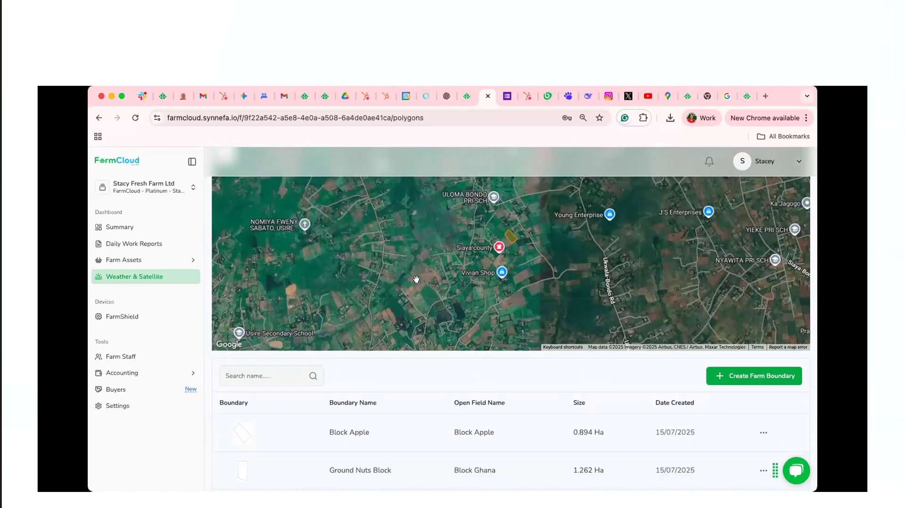
scroll(416, 279, up, 1)
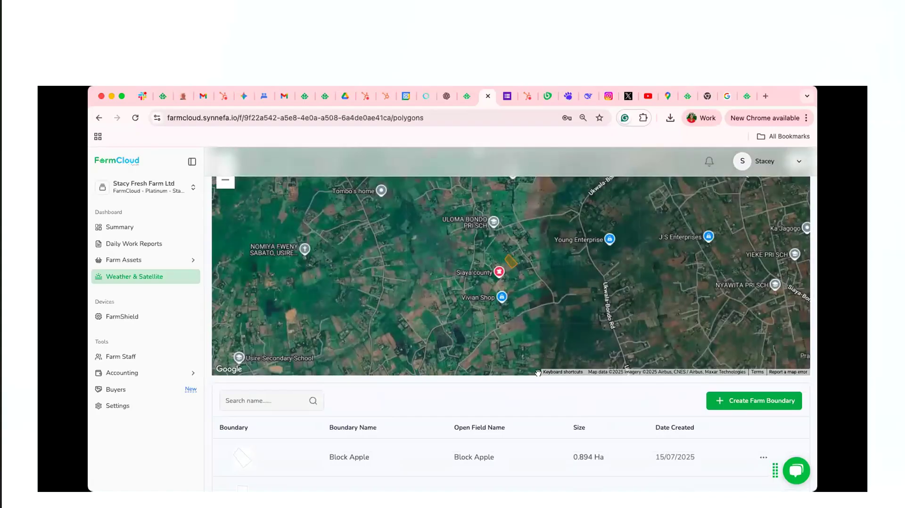
scroll(452, 383, down, 3)
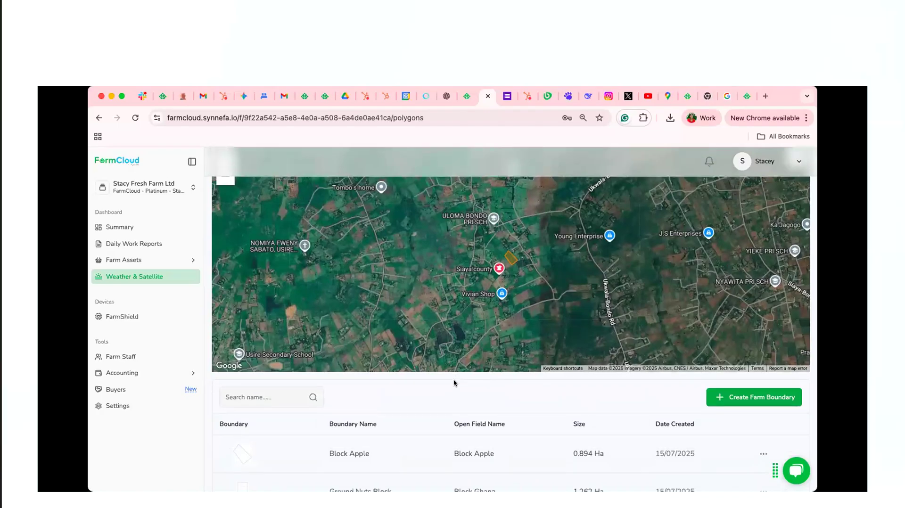
click(237, 393)
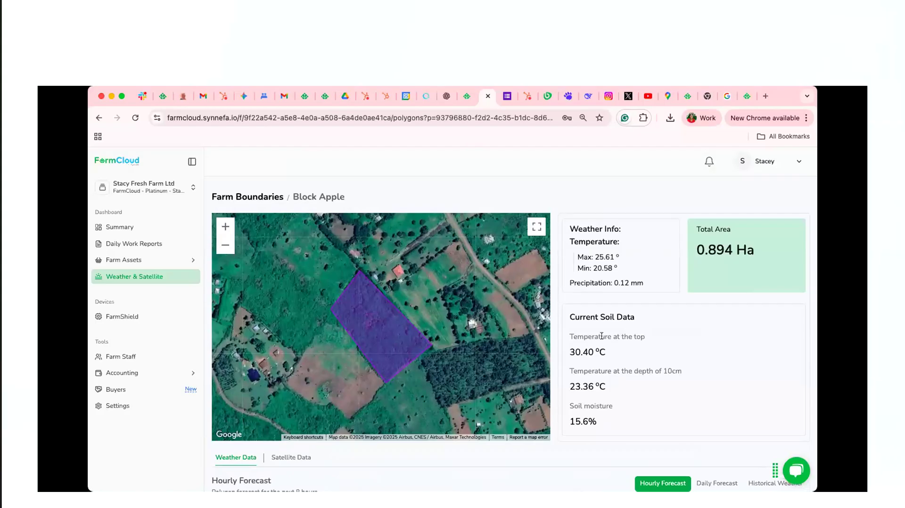
Review Block Apple's current soil data and hourly forecast, and display its daily forecast
scroll(601, 335, down, 1)
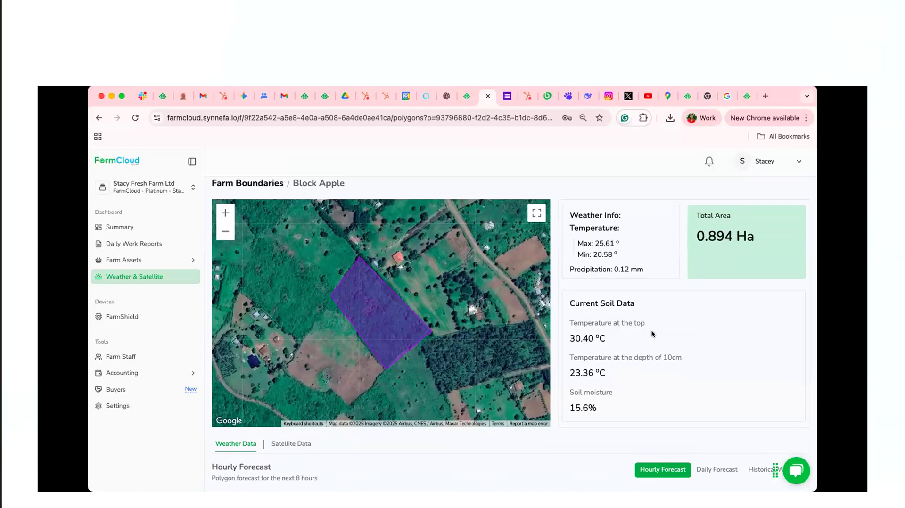
scroll(652, 333, down, 2)
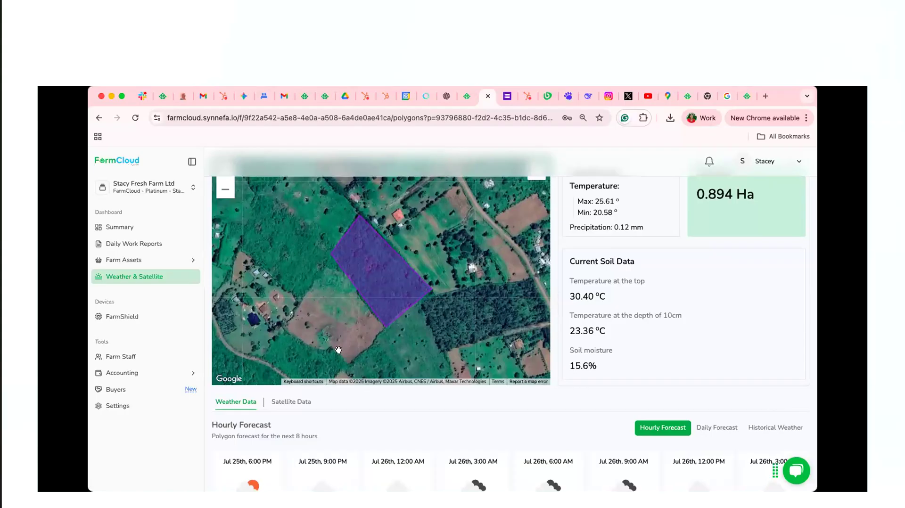
scroll(338, 350, down, 3)
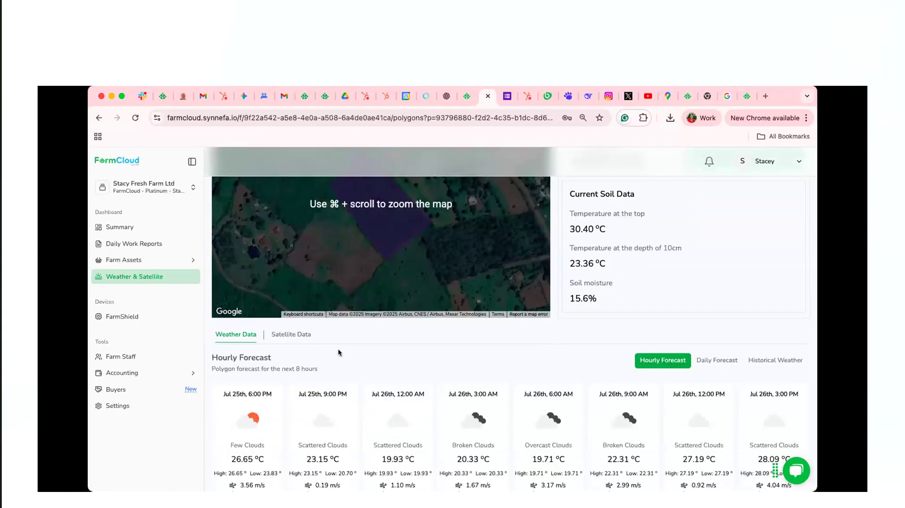
scroll(338, 352, down, 2)
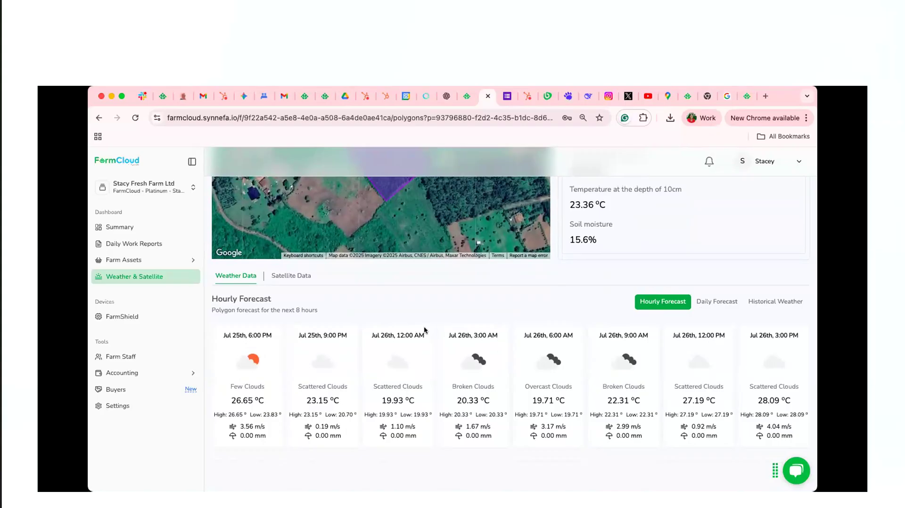
click(717, 304)
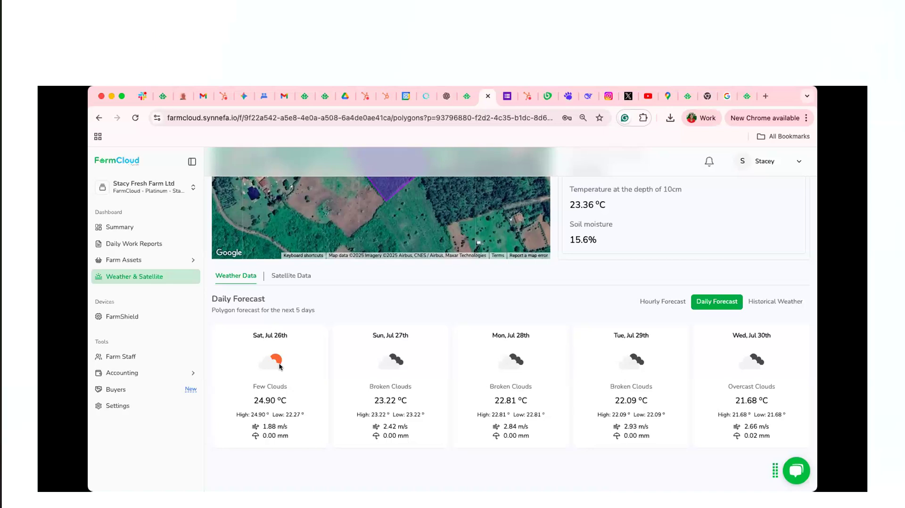
Display Block Apple's historical weather and set the period's start date to 2025 January 01
click(774, 299)
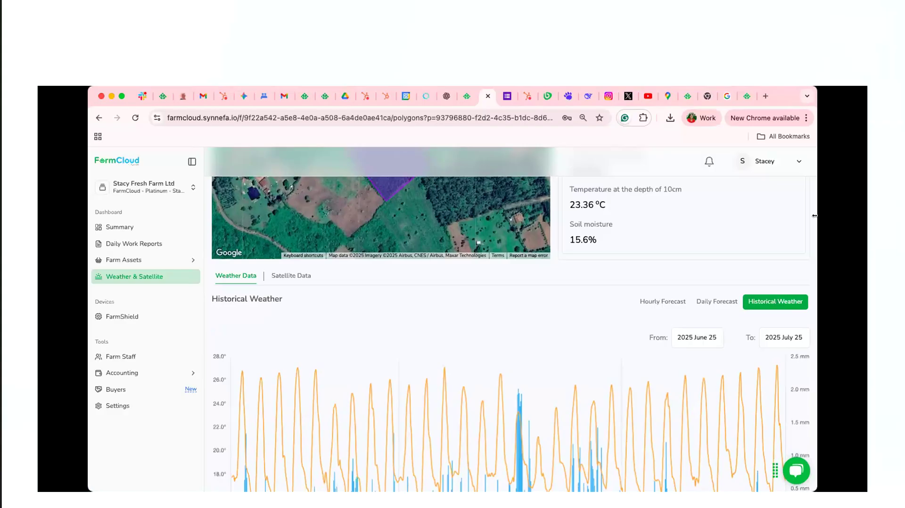
scroll(681, 272, down, 1)
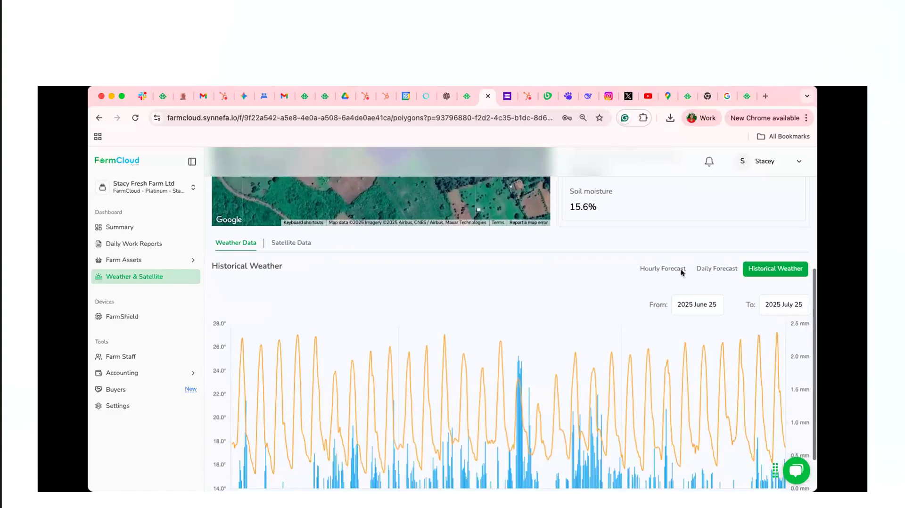
click(688, 312)
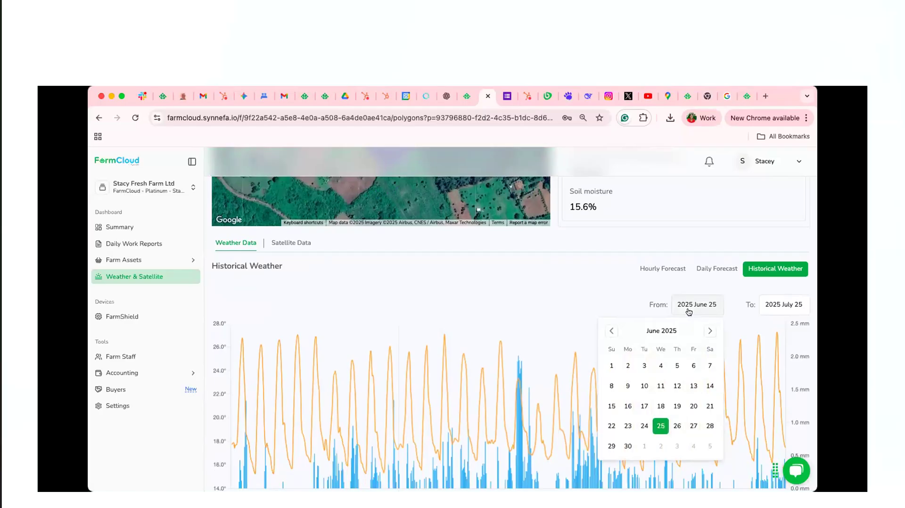
click(611, 330)
click(611, 331)
click(611, 331)
click(611, 330)
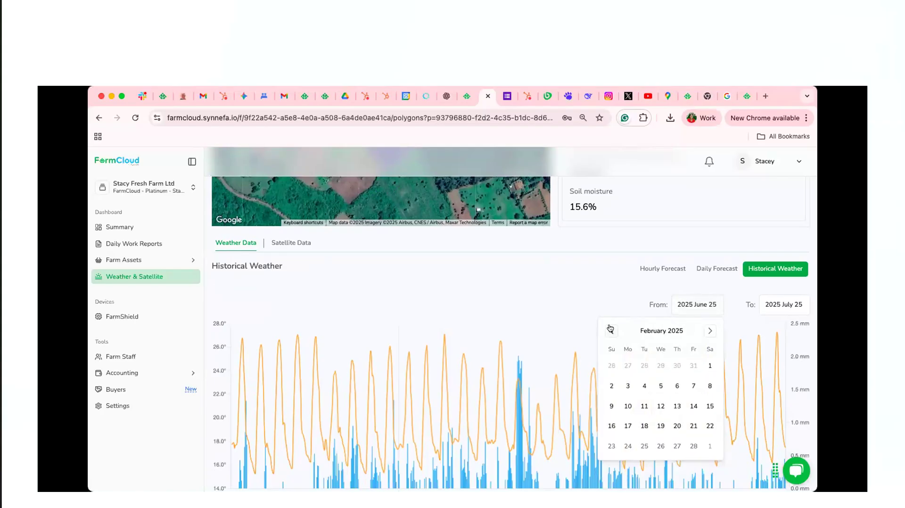
click(611, 330)
click(660, 365)
Set the historical weather end date to 2025 January 02, and change it to 2025 January 30
click(753, 311)
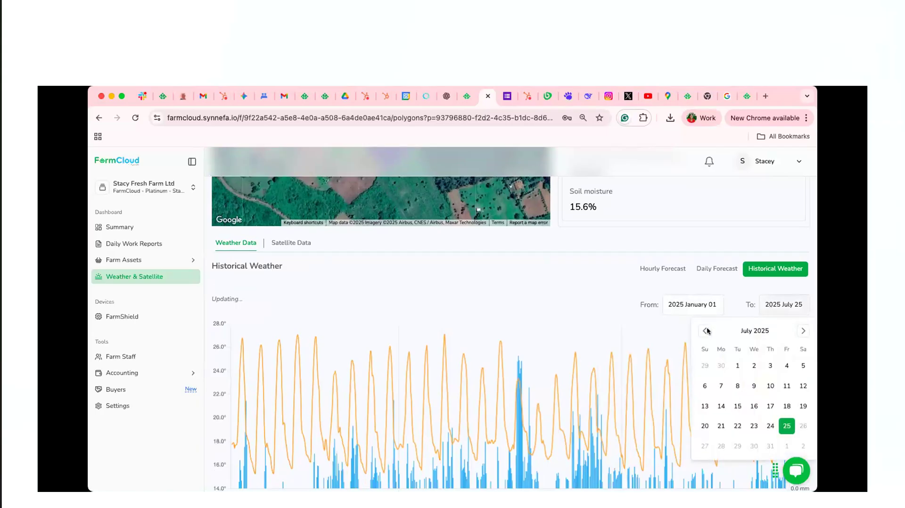
click(705, 331)
click(705, 331)
click(704, 330)
click(705, 331)
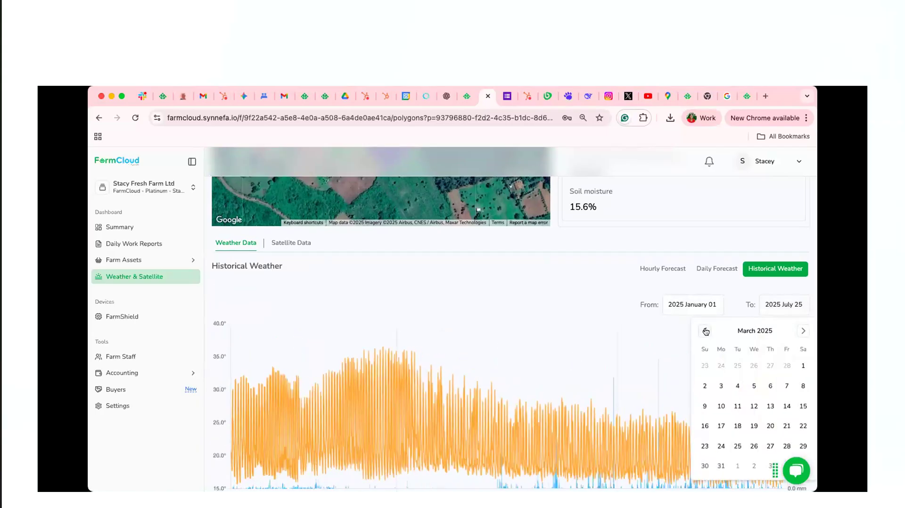
click(705, 331)
click(705, 331)
click(705, 331)
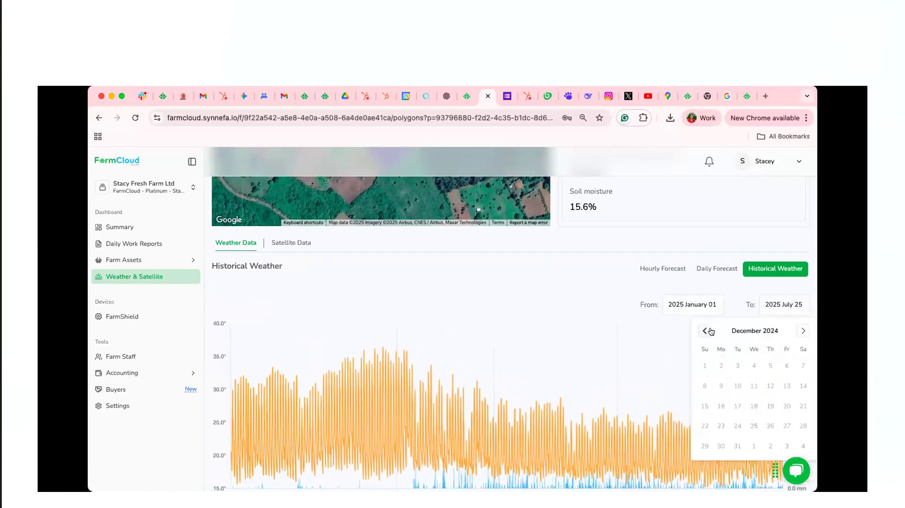
click(802, 330)
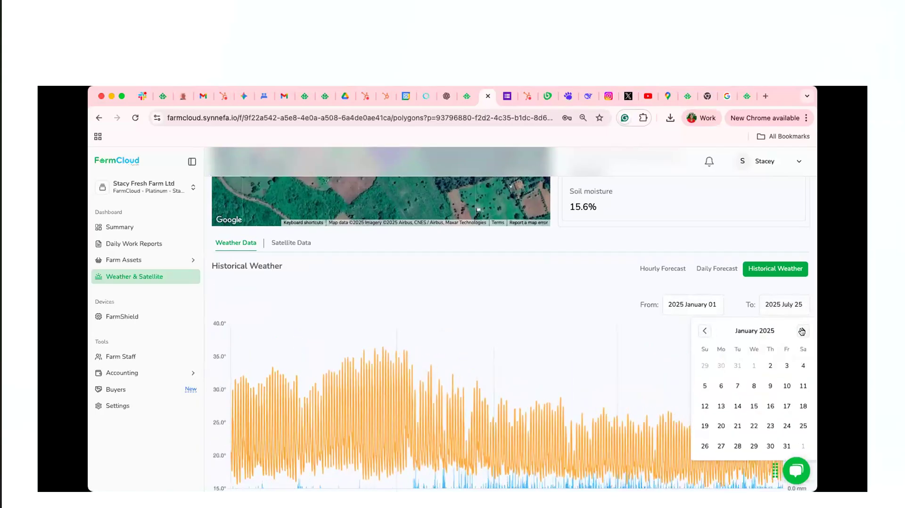
click(776, 370)
click(785, 311)
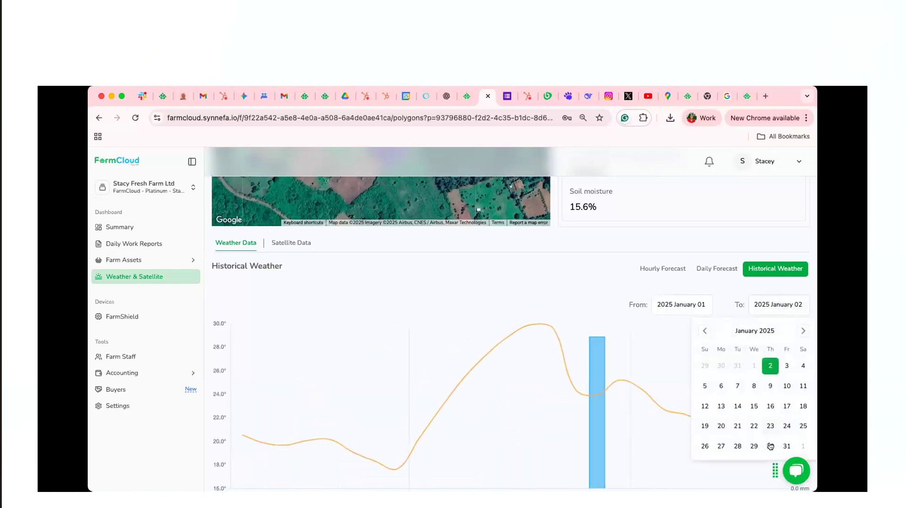
click(770, 446)
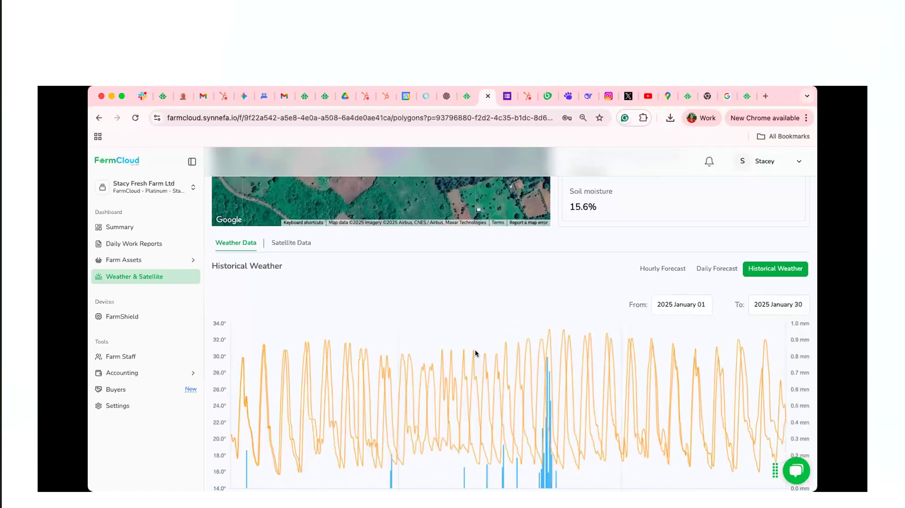
Examine the temperature and precipitation chart for January 2025 and switch Block Apple to its satellite data
scroll(601, 340, down, 1)
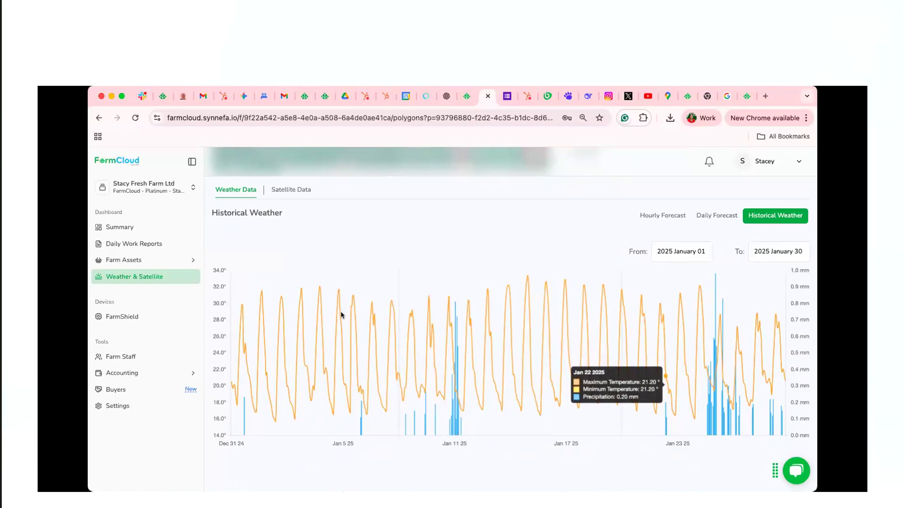
scroll(406, 227, up, 3)
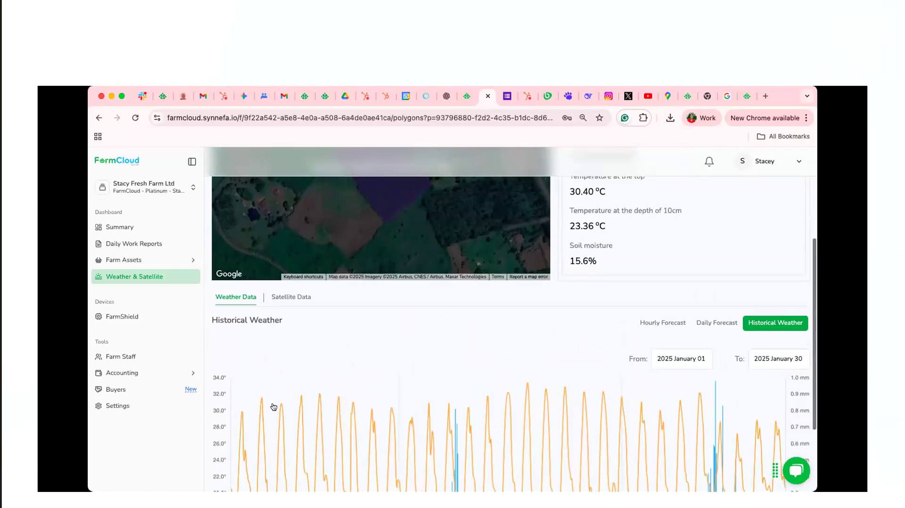
scroll(273, 407, up, 3)
click(286, 416)
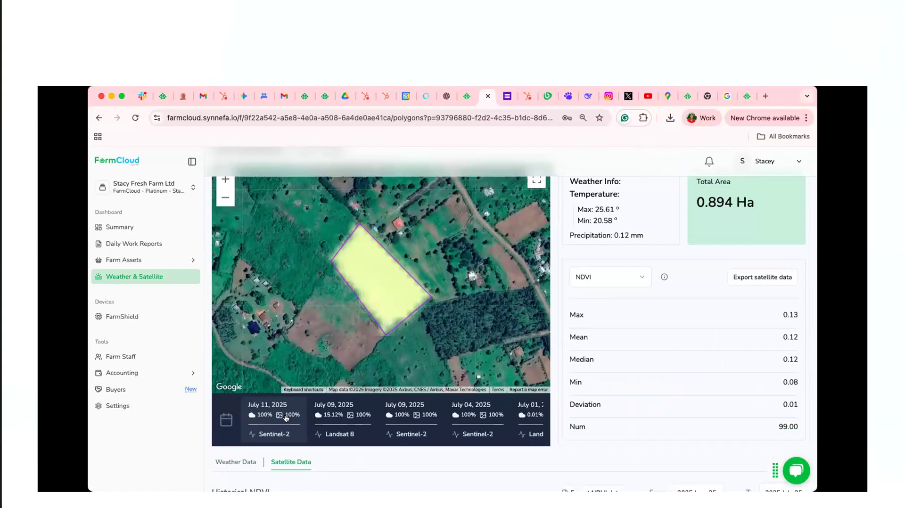
Review the available vegetation indices for Block Apple and read the NDVI description and its optimum values
click(612, 282)
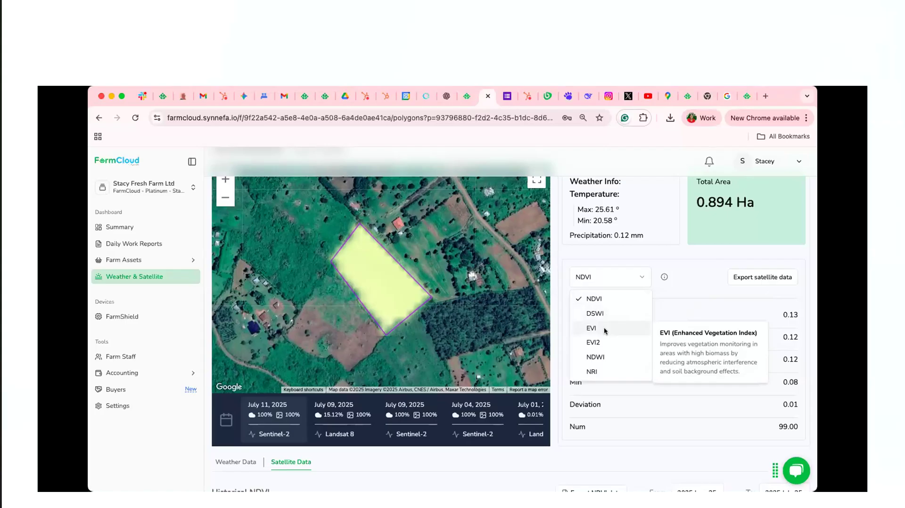
click(608, 298)
click(614, 277)
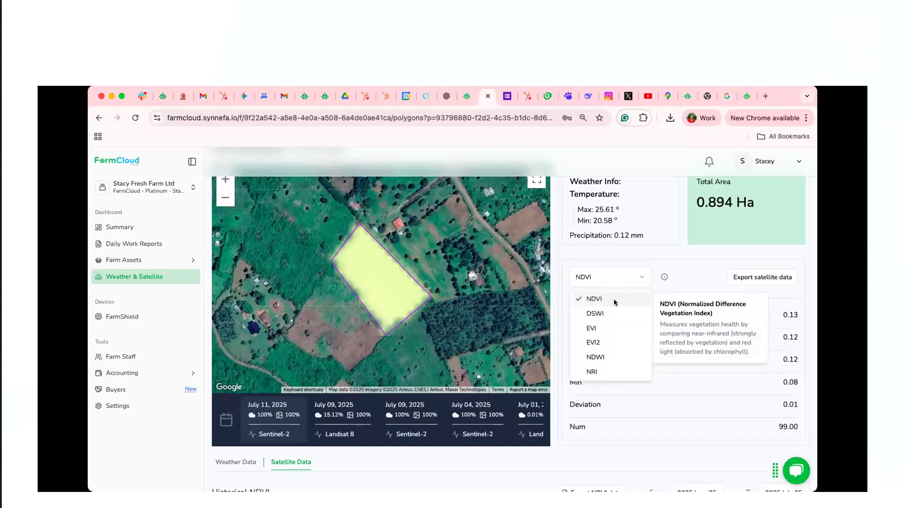
click(663, 277)
click(663, 278)
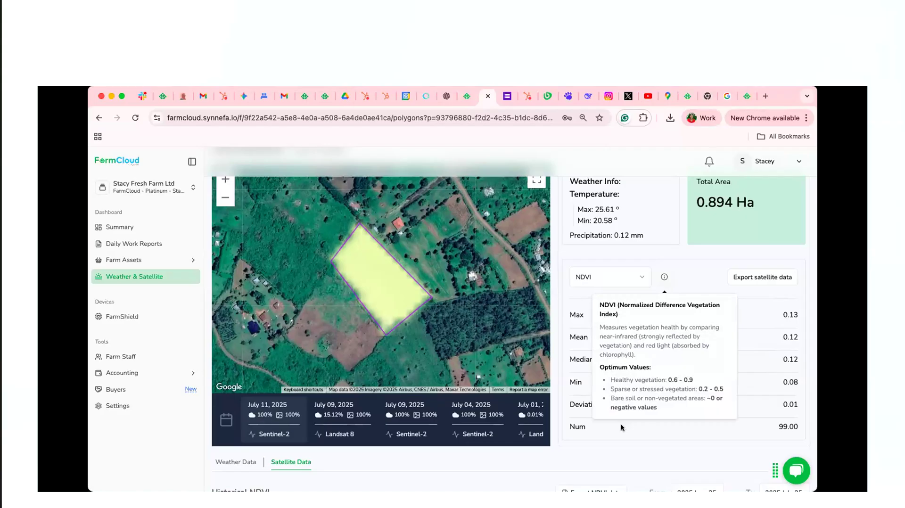
click(632, 279)
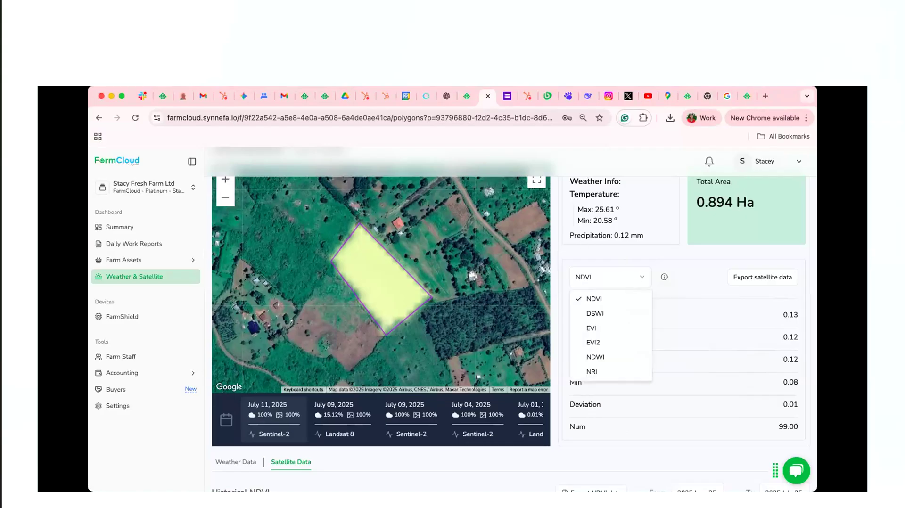
click(407, 305)
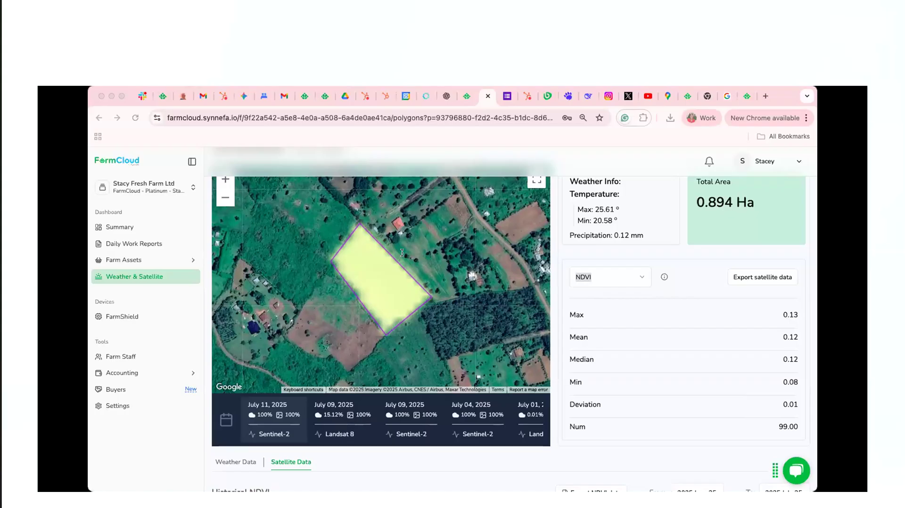
Switch Block Apple's satellite index to DSWI to view its map overlay and statistics, and change it to NDWI
click(611, 278)
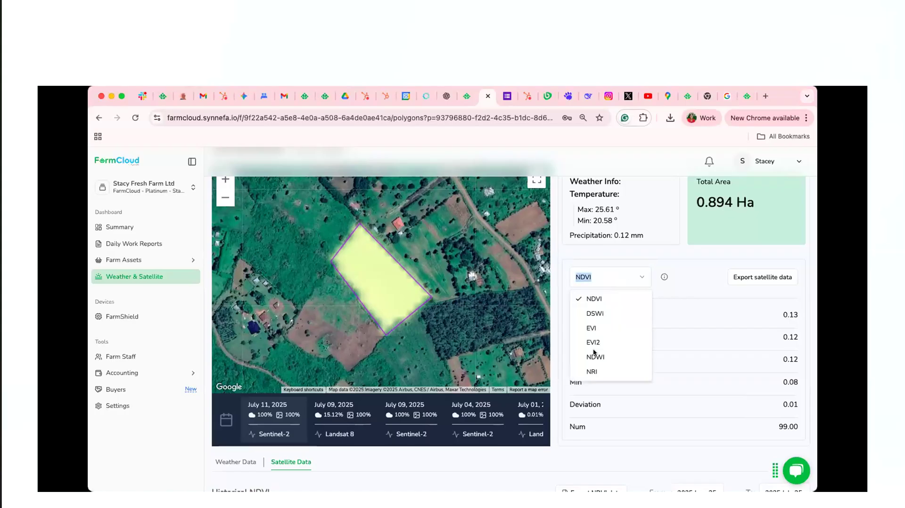
click(595, 313)
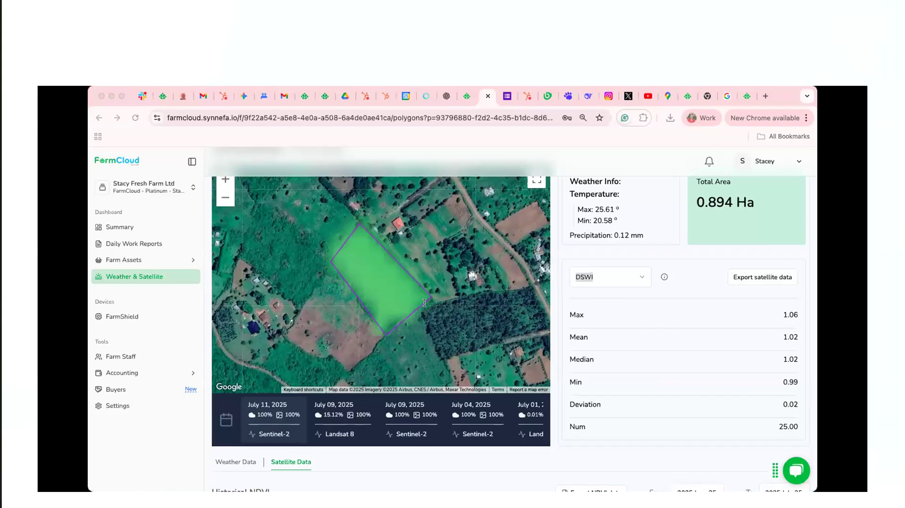
click(610, 277)
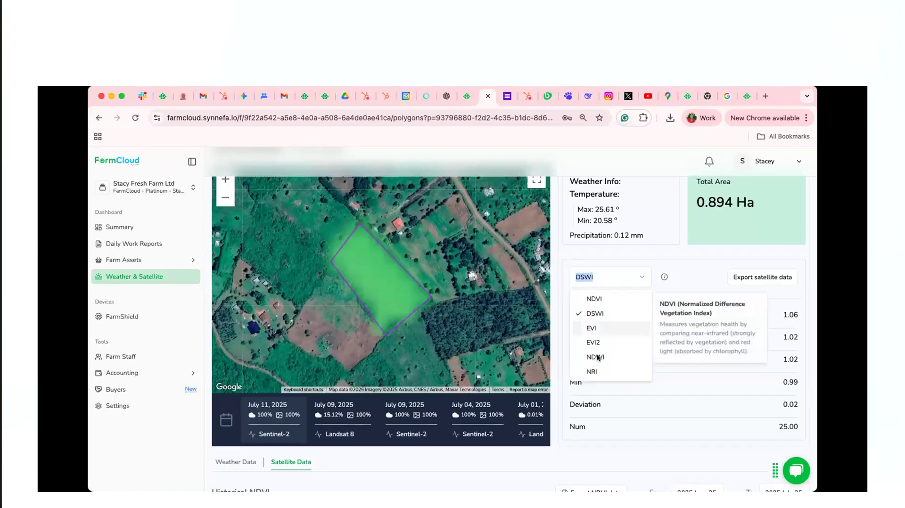
click(595, 357)
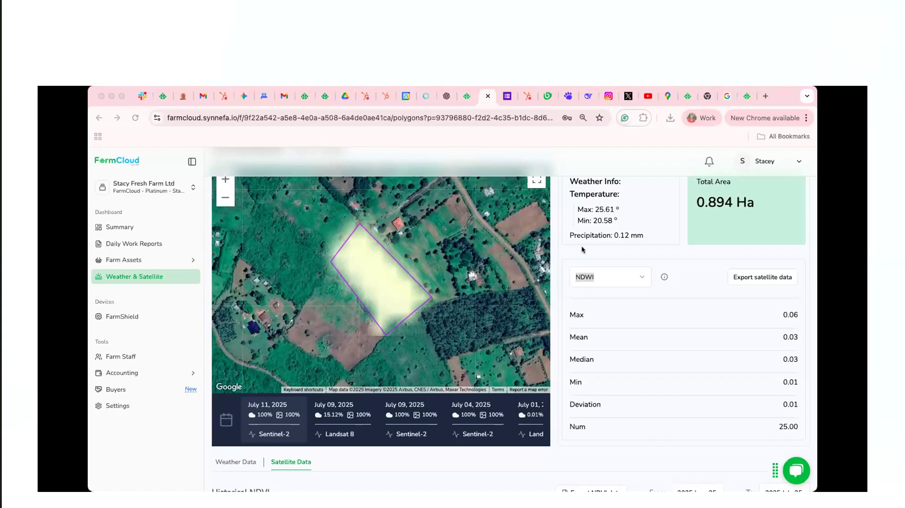
Examine Block Apple's NDWI statistics and its Historical NDVI chart for June 25 to July 25, 2025
click(620, 294)
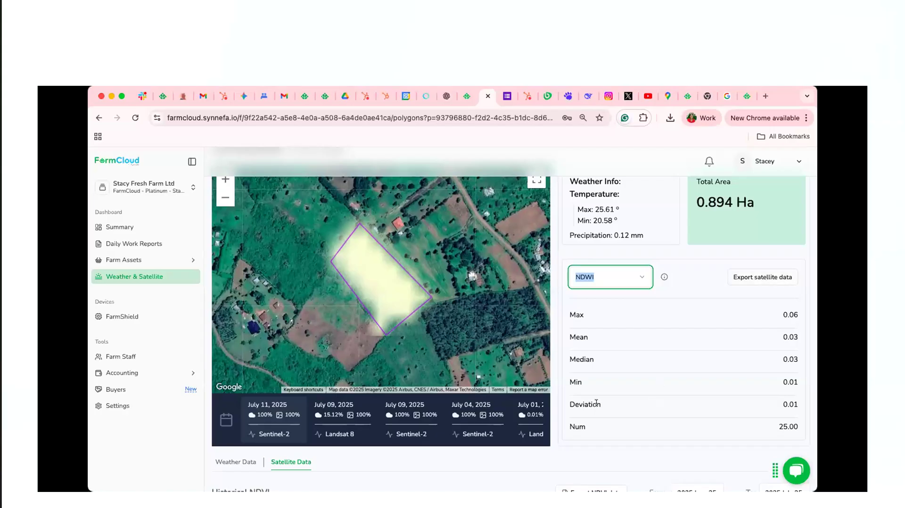
scroll(573, 408, down, 1)
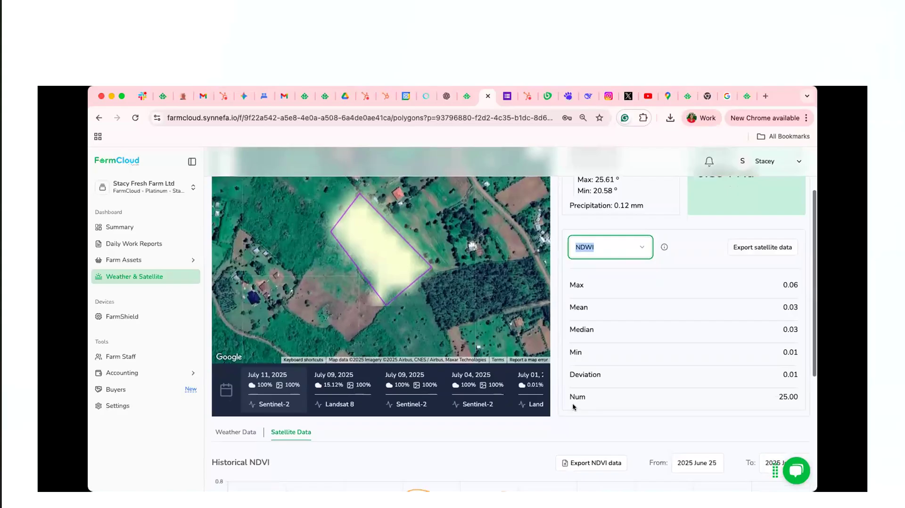
scroll(573, 408, down, 5)
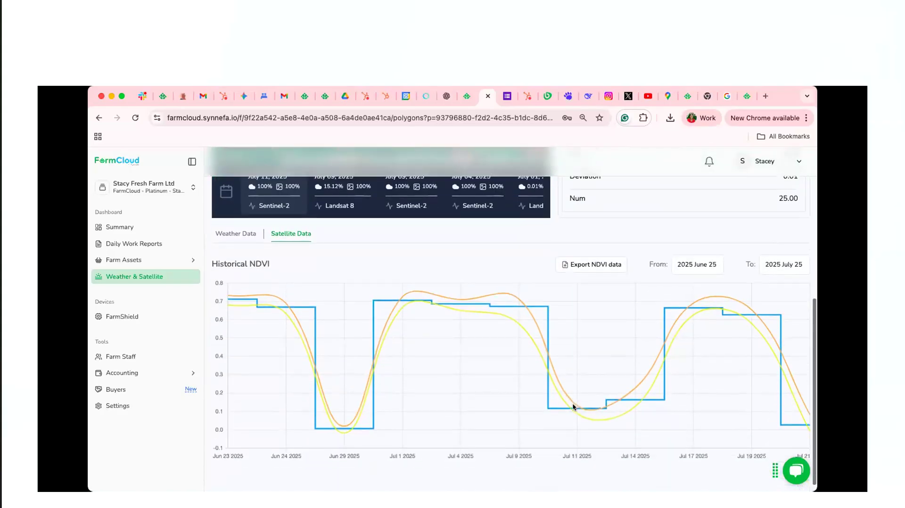
scroll(572, 406, up, 4)
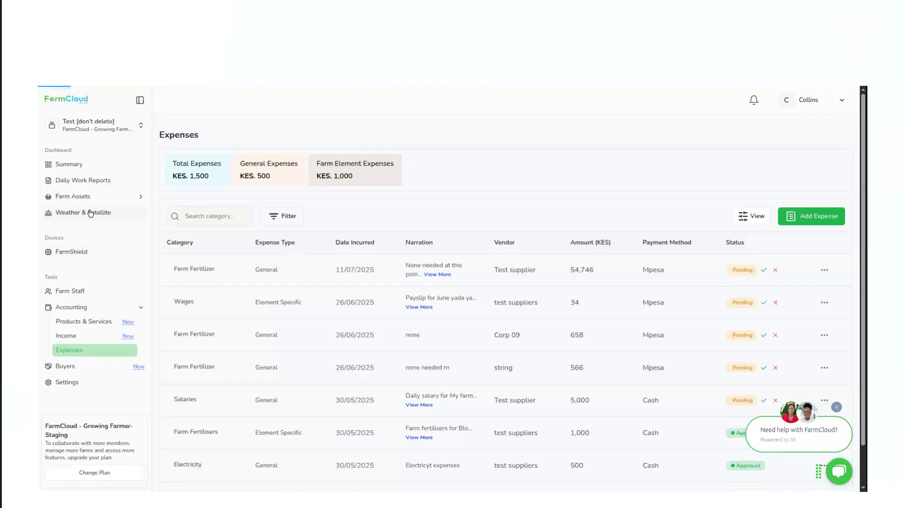
View the farm boundaries and daily work reports, and open the Products & Services list in accounting
click(90, 212)
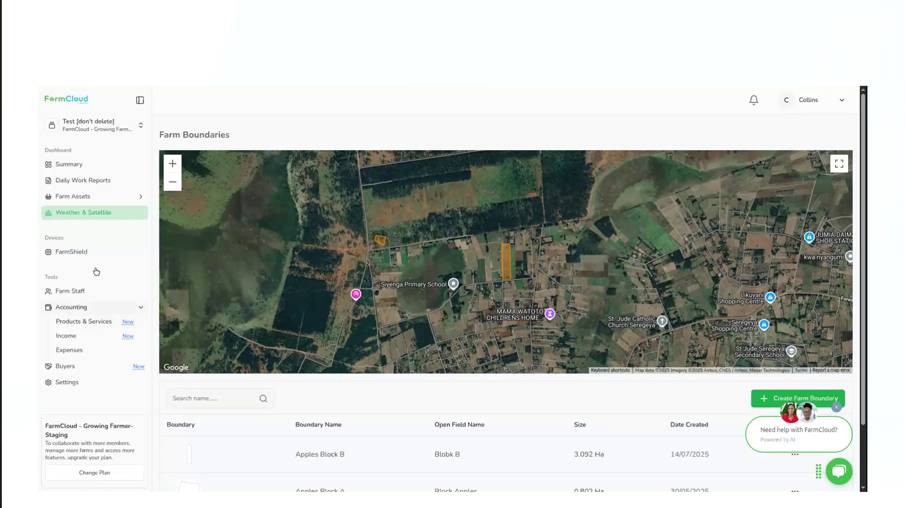
click(113, 184)
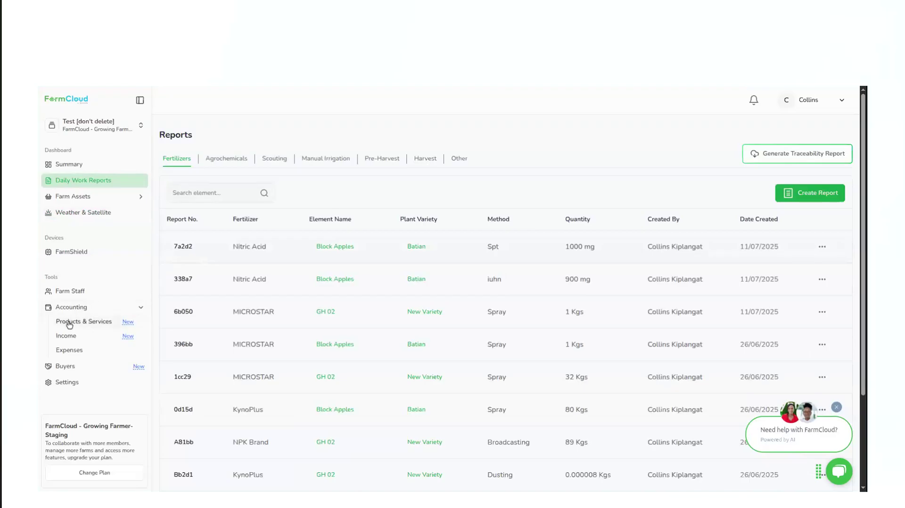
click(69, 323)
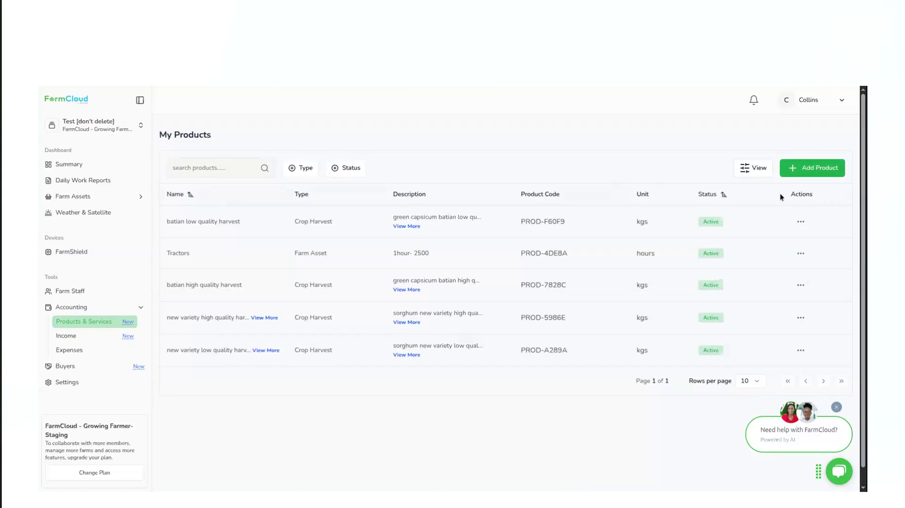
Start a new product named Tractors with the type Farm Asset and the unit of measurement Pieces
click(809, 174)
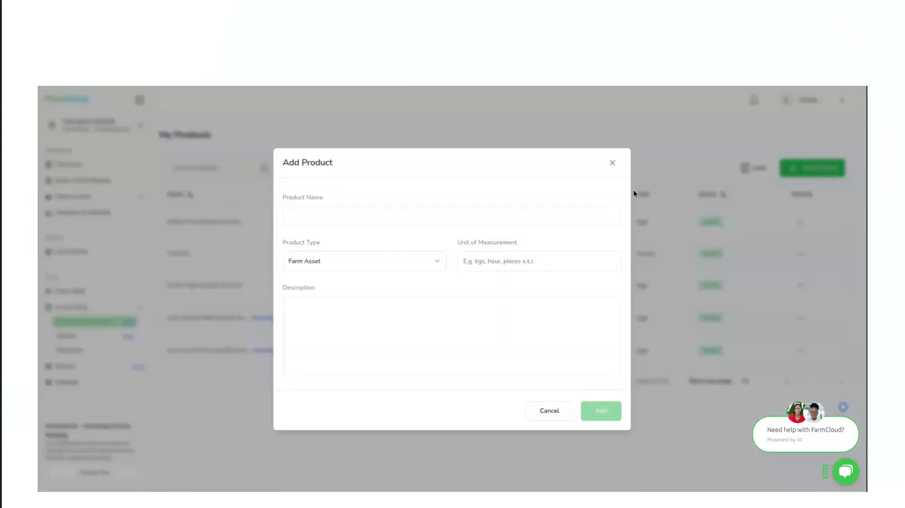
click(310, 213)
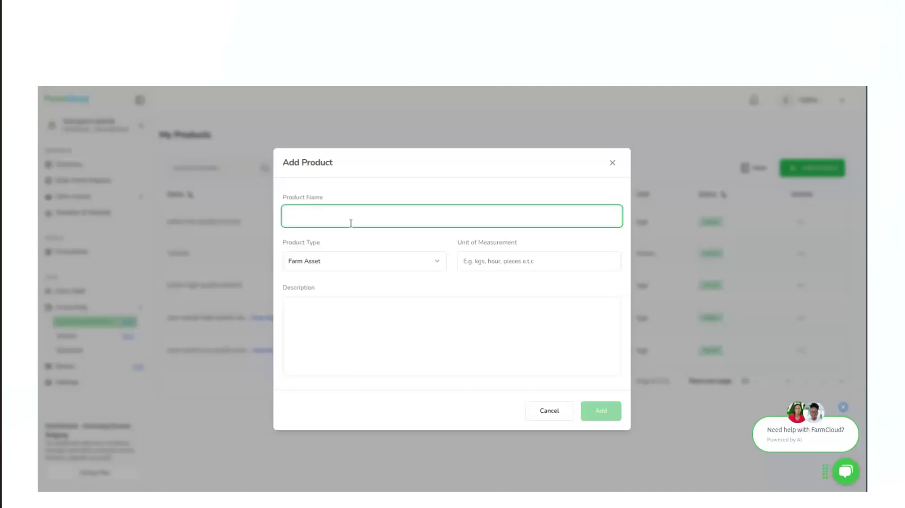
text(Tractors)
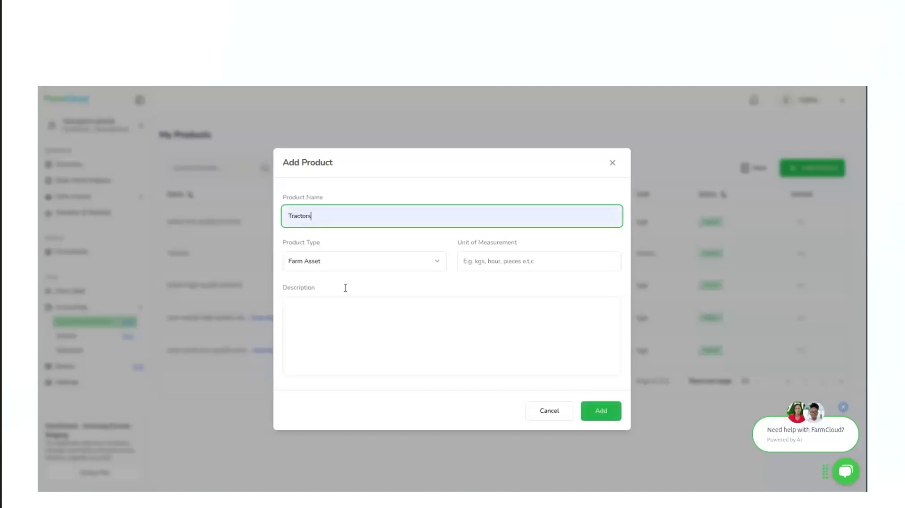
click(355, 262)
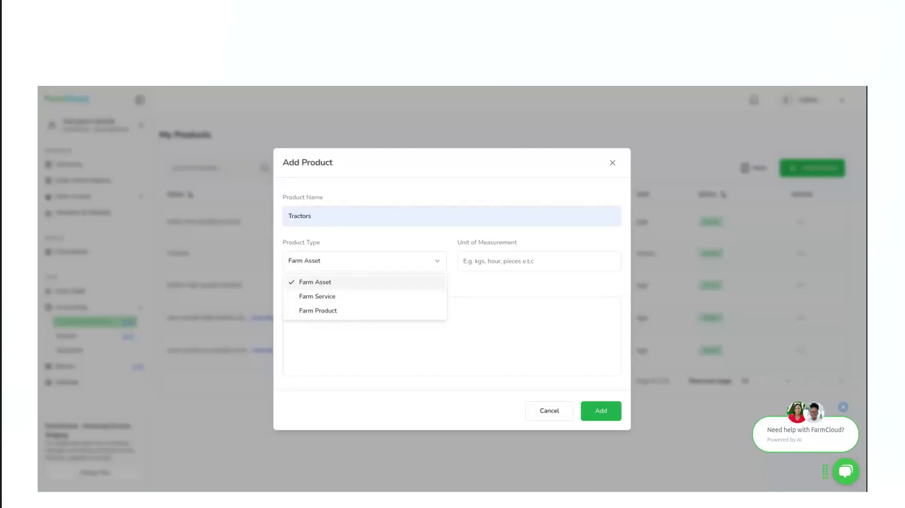
click(317, 283)
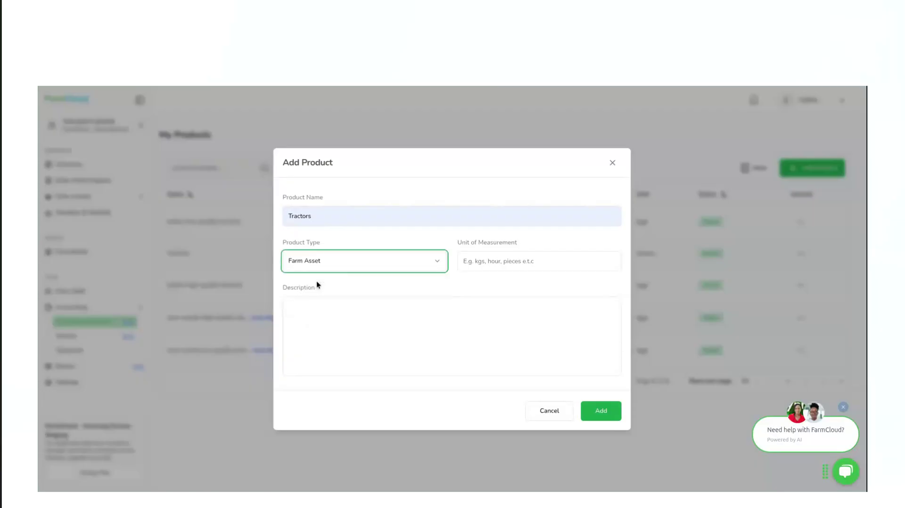
click(505, 263)
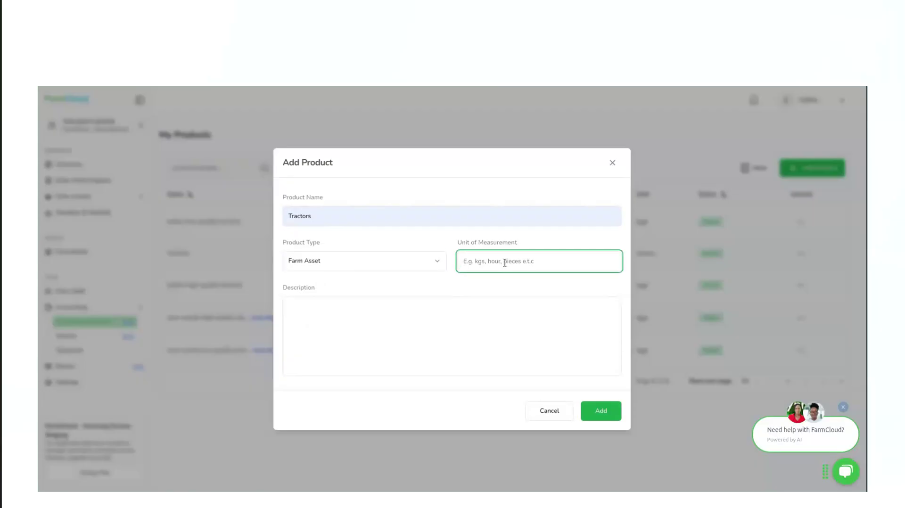
text(Pieces)
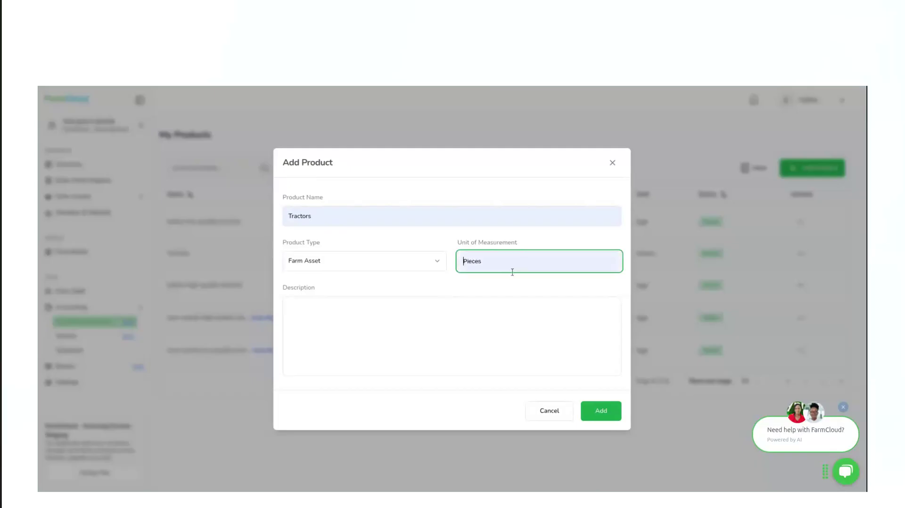
Enter Tractors as the new product's description and try to add the product
click(307, 314)
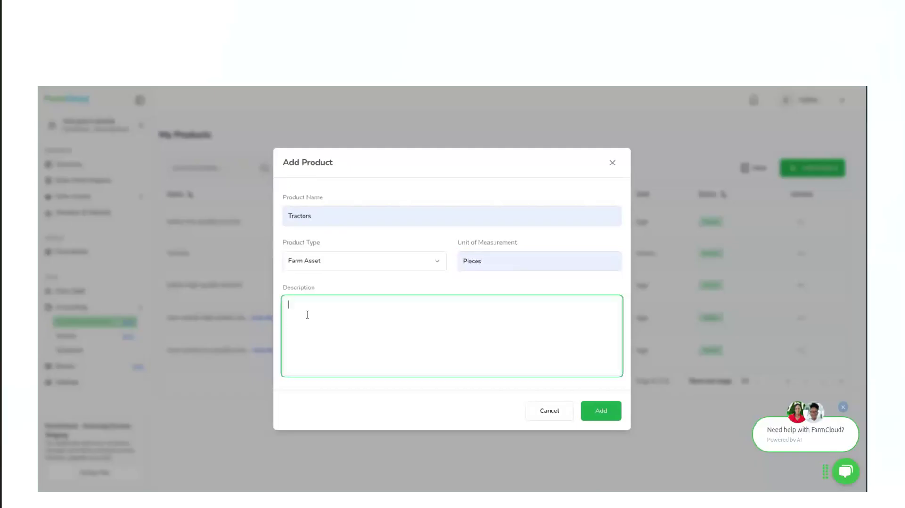
text(Tractor s)
click(603, 414)
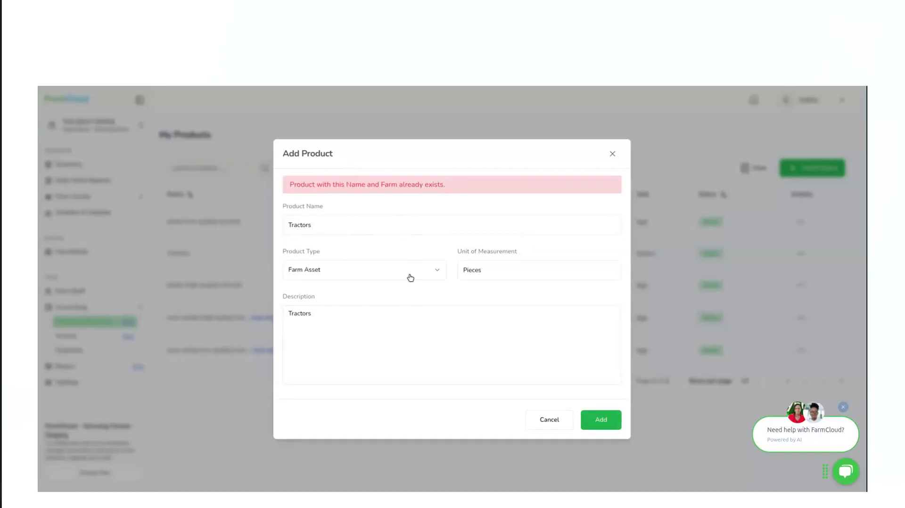
Change the new product's name to Iron Sheets, checking its product type and unit of measurement
double_click(343, 225)
text(H)
key(BackSpace)
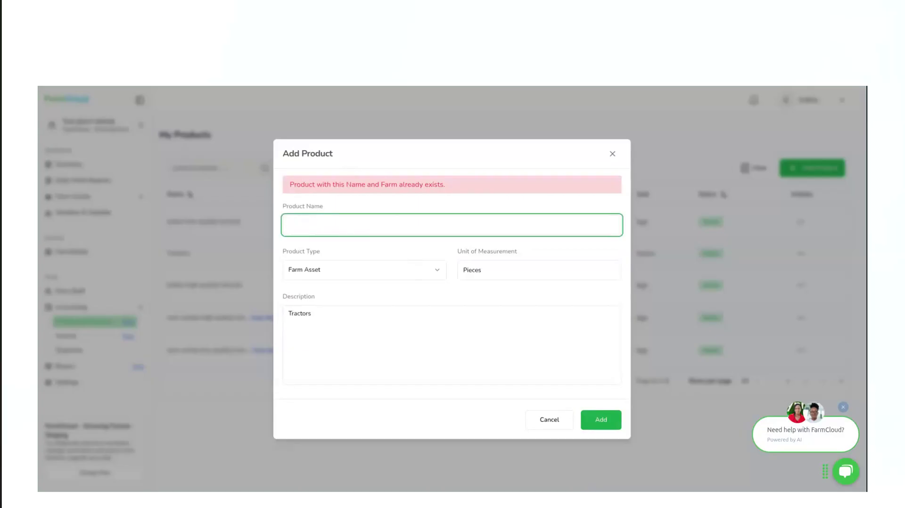
text(S)
text(Irom)
text(n)
text( Sheets)
click(402, 273)
click(402, 272)
click(505, 273)
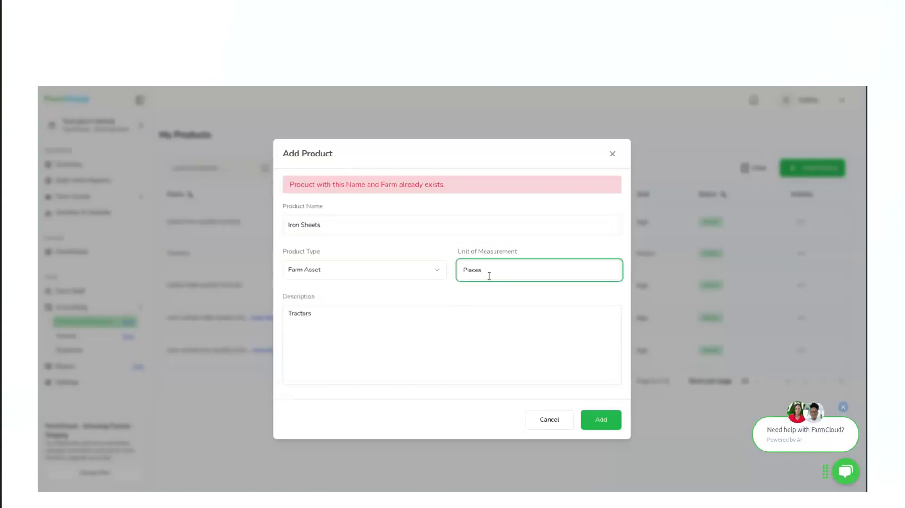
Replace the product's description with "Farm iron sheets" and add the product
click(320, 323)
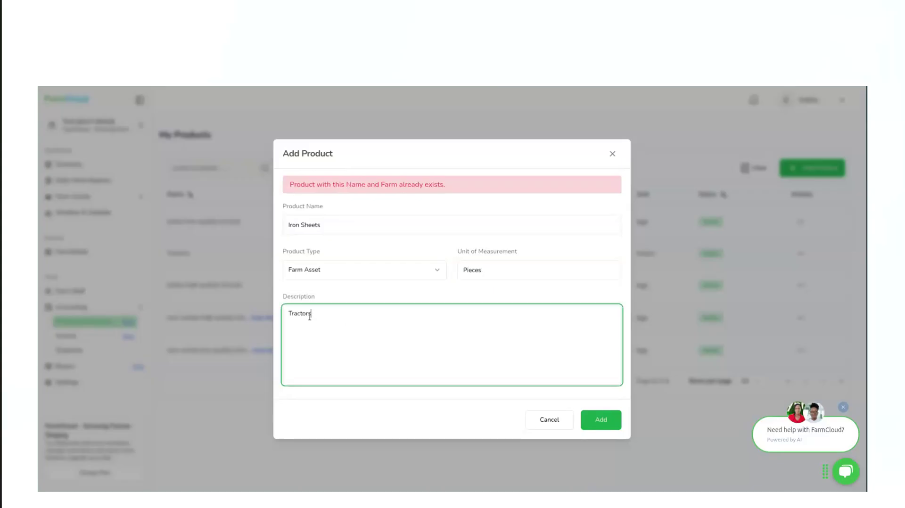
double_click(301, 313)
text(Farm iron sheets)
click(595, 424)
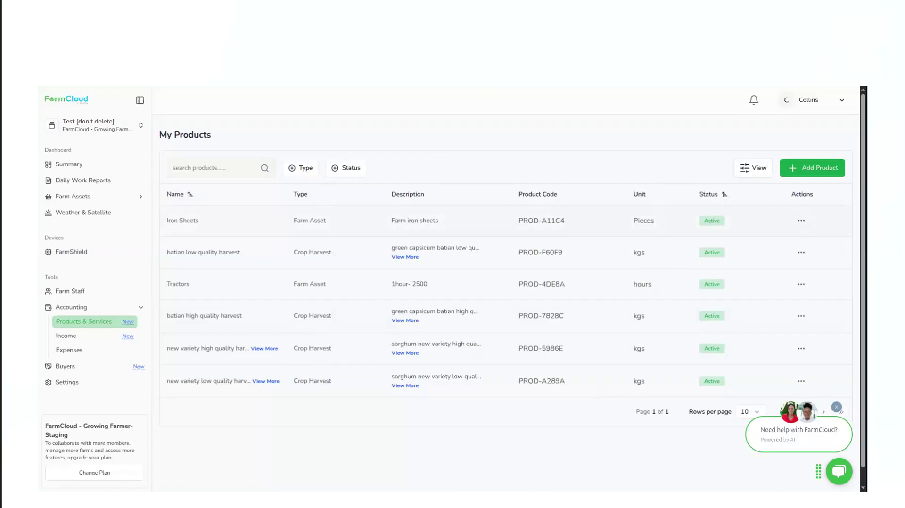
Check the actions offered for Iron Sheets, review the editable product info and type options of Tractors, and close it without updating
click(800, 221)
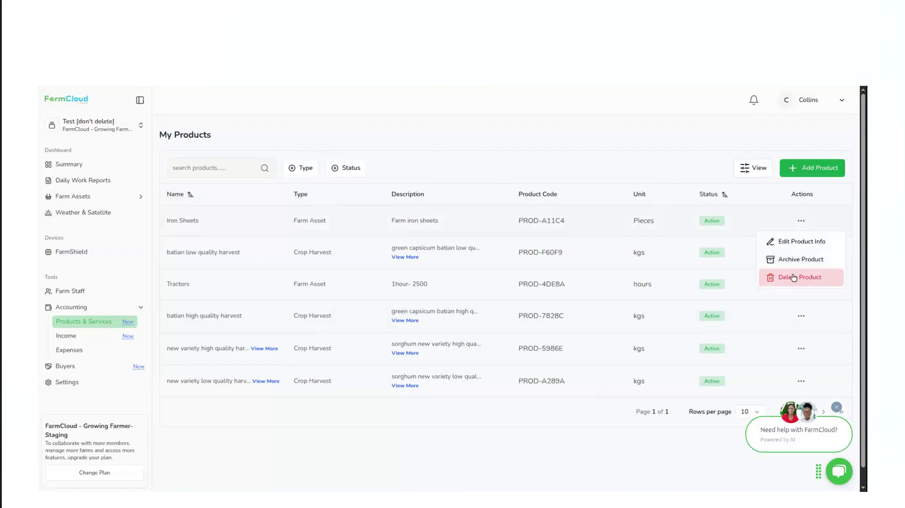
click(740, 237)
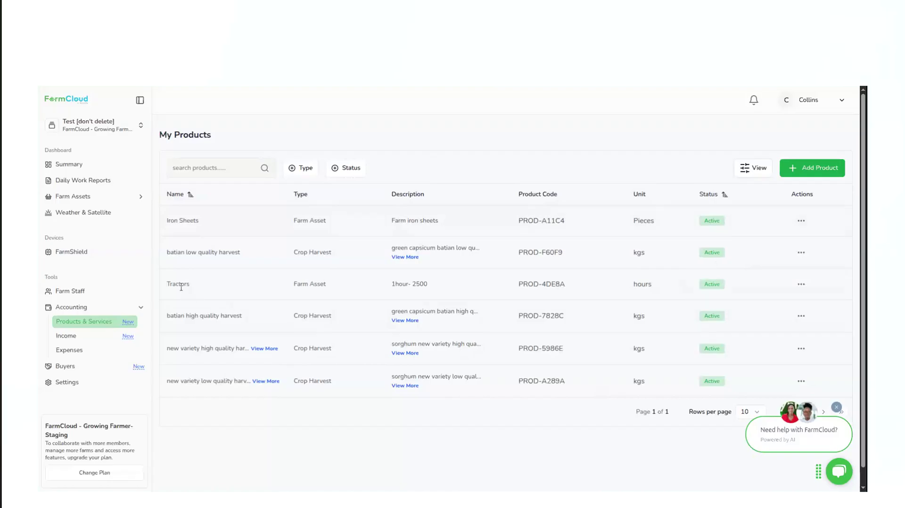
click(801, 286)
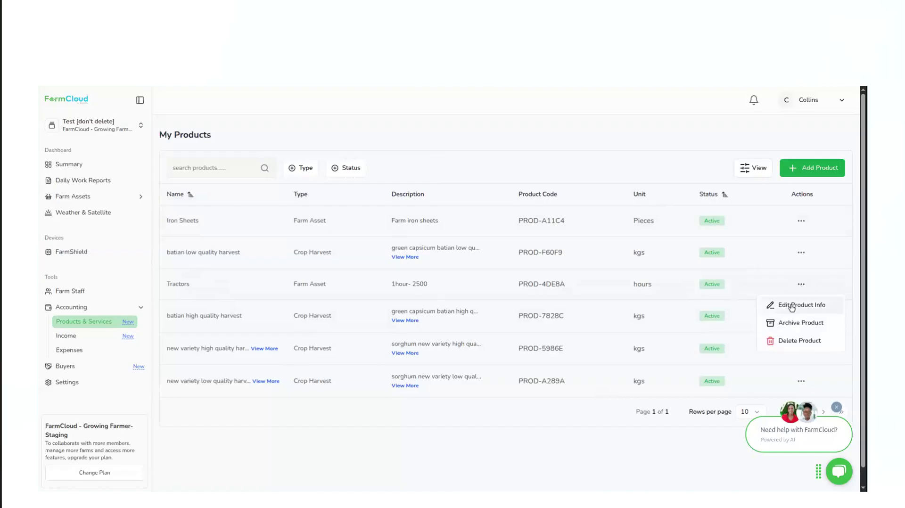
click(792, 306)
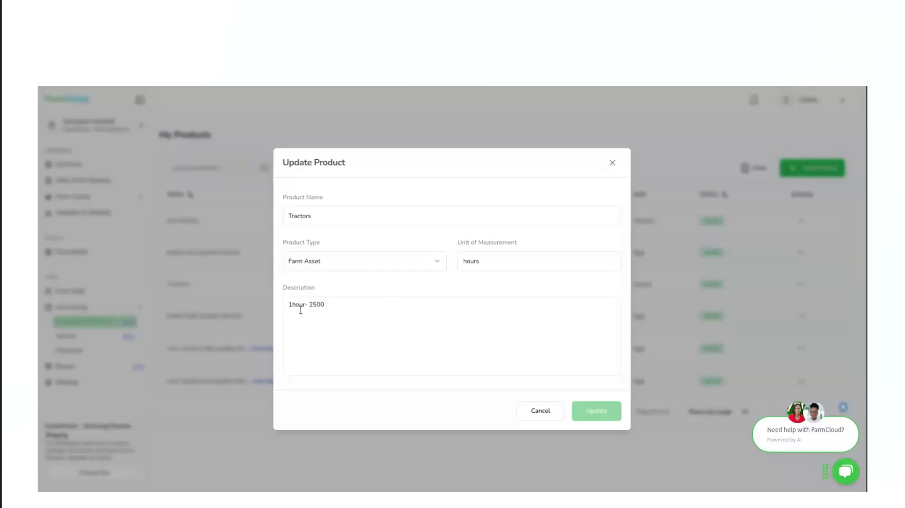
click(356, 256)
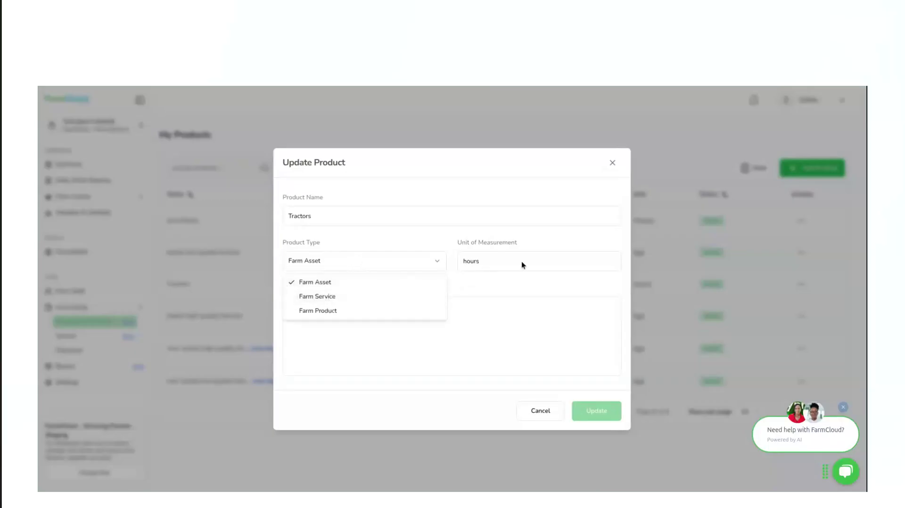
click(540, 250)
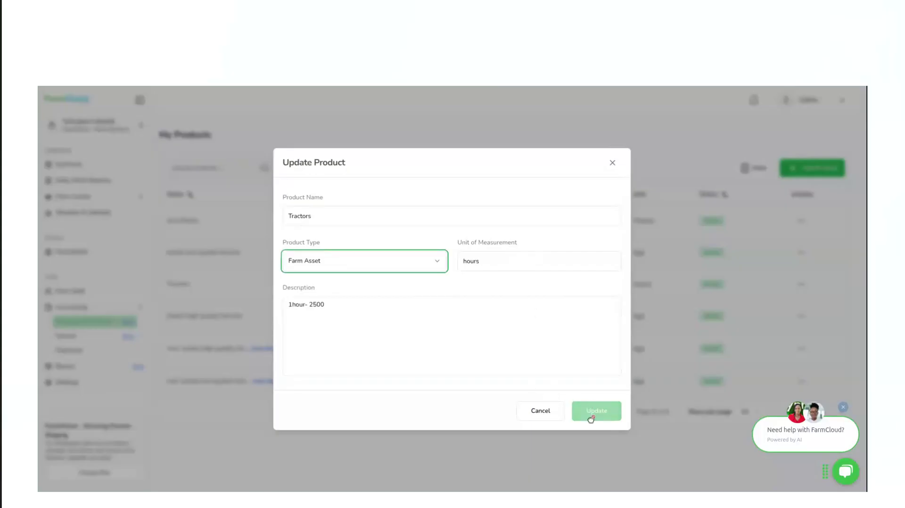
click(611, 163)
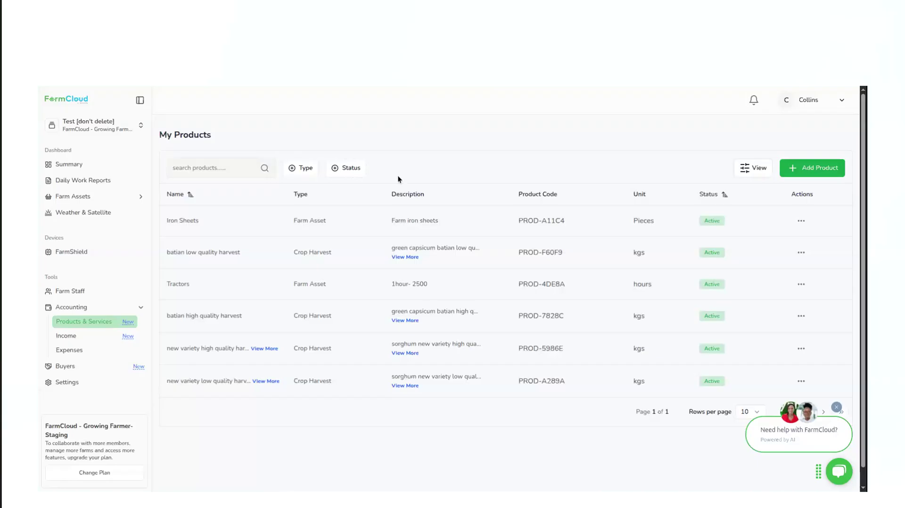
Start a new income invoice issued 07/25/2025 and due 07/31/2025, with Stacy LTD as the buyer
click(66, 337)
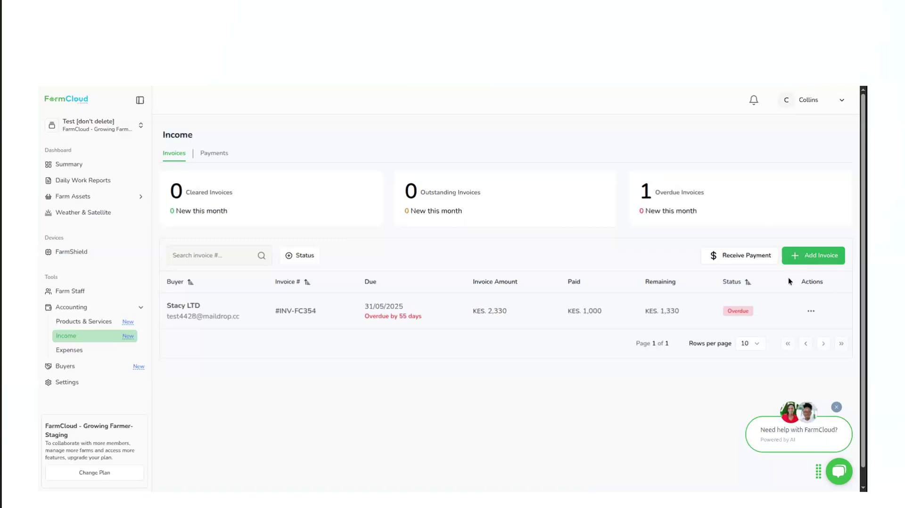
click(804, 257)
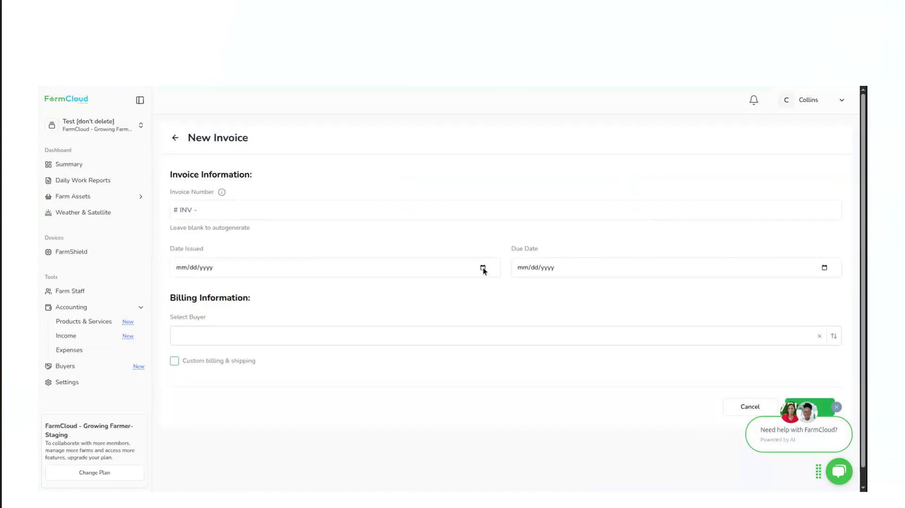
click(262, 351)
click(234, 342)
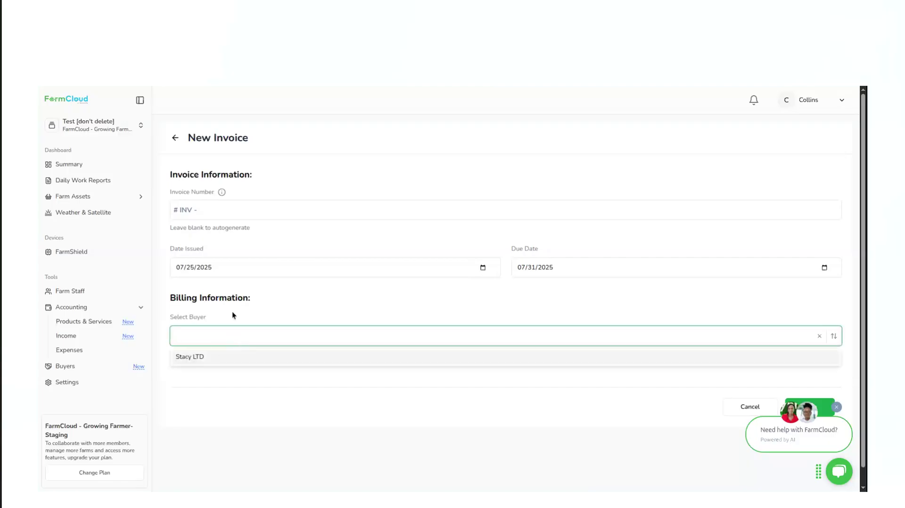
click(195, 359)
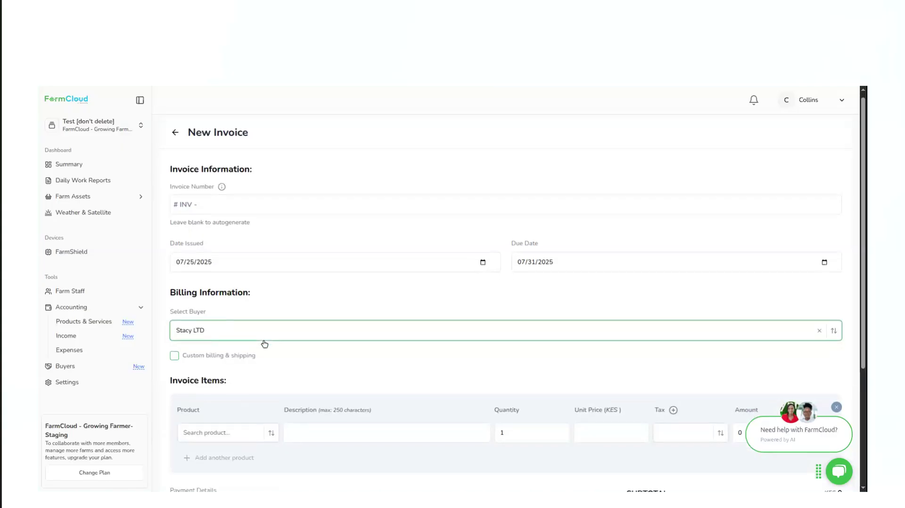
Check the address fields offered by the invoice's custom billing & shipping option, leaving the option disabled
scroll(234, 221, down, 4)
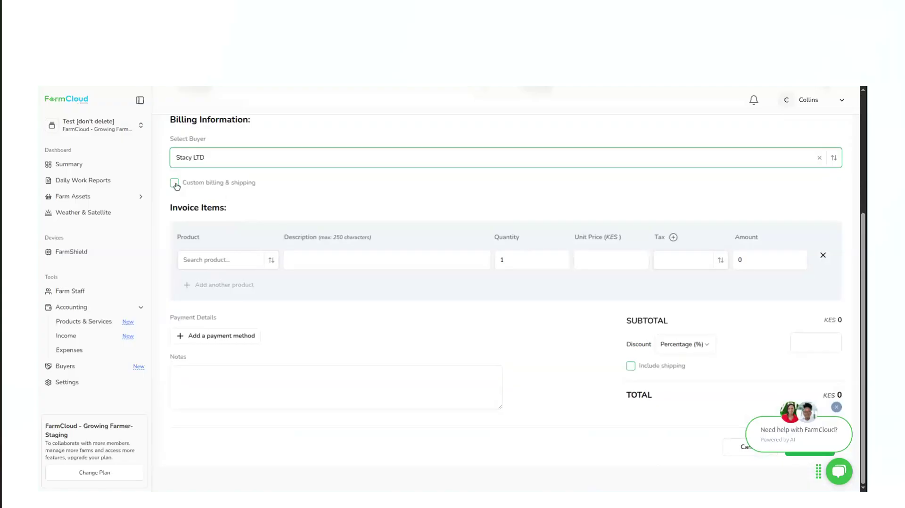
click(174, 184)
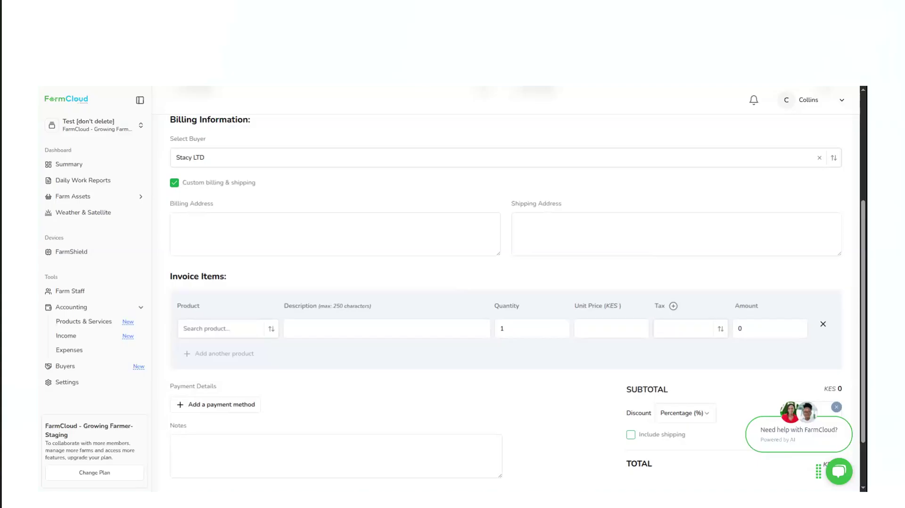
click(174, 182)
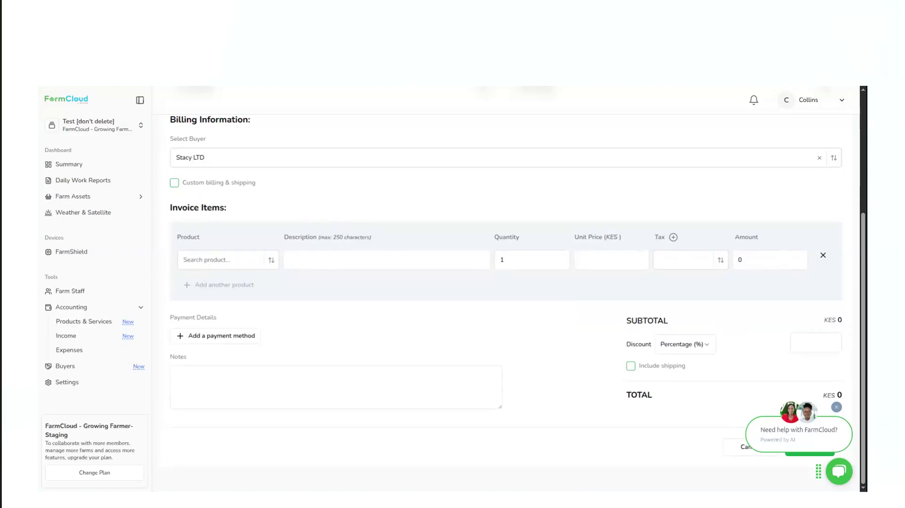
Add Iron Sheets as the first invoice item with a quantity of 2
click(213, 266)
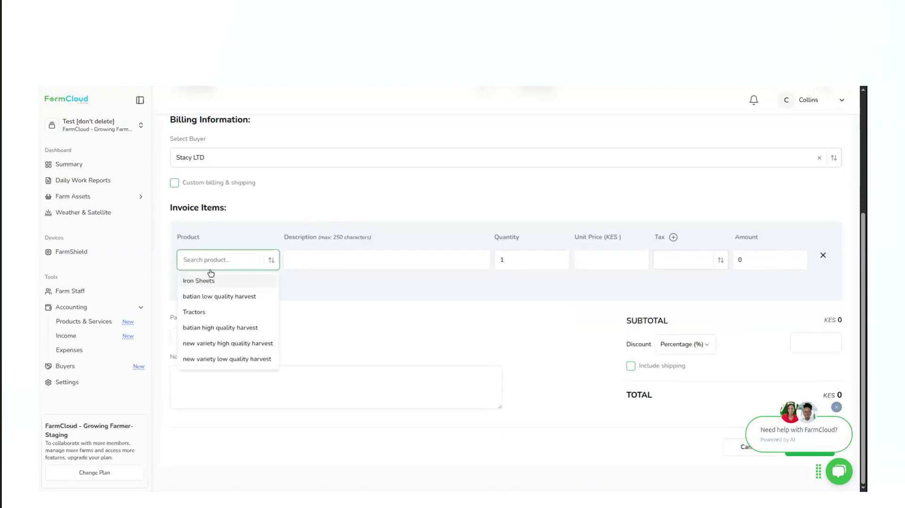
click(203, 279)
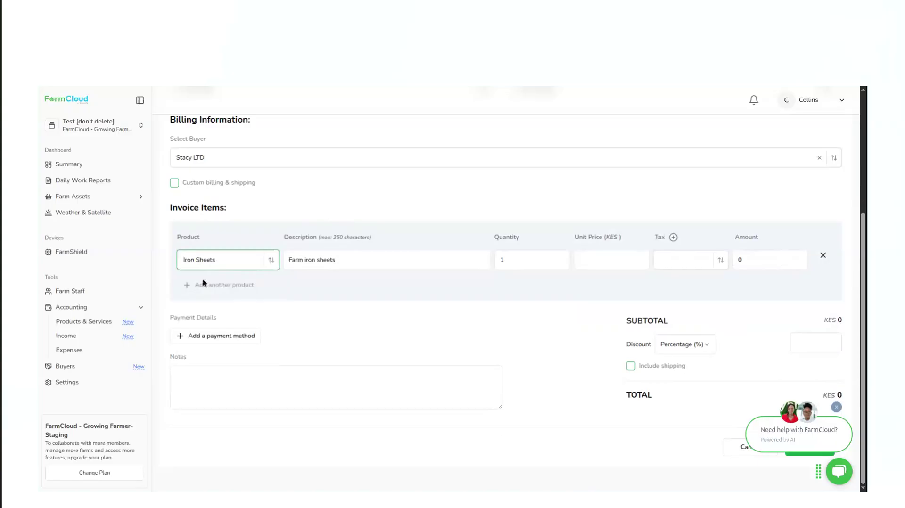
click(561, 258)
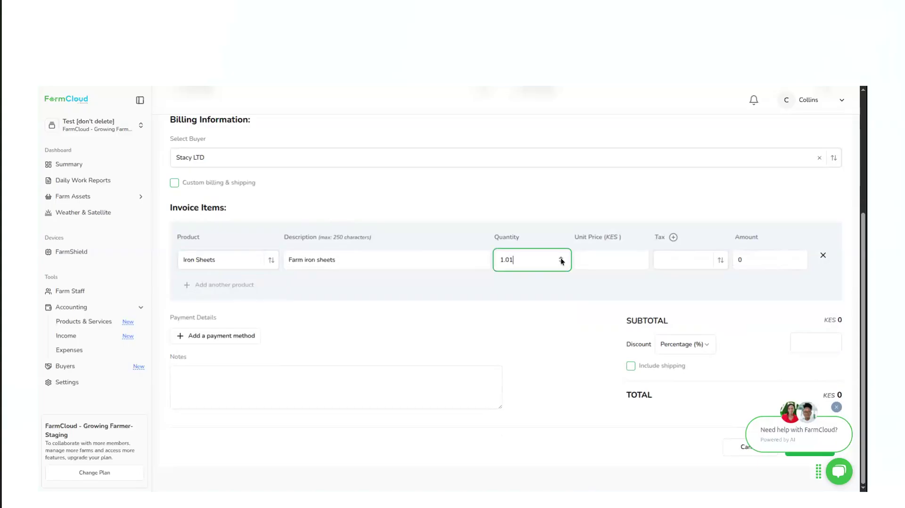
key(BackSpace)
key(BackSpace)
key(BackSpace)
key(BackSpace)
text(20)
key(BackSpace)
Set the Iron Sheets item's unit price to KES 1000 and its tax to VAT (16.00%)
click(617, 262)
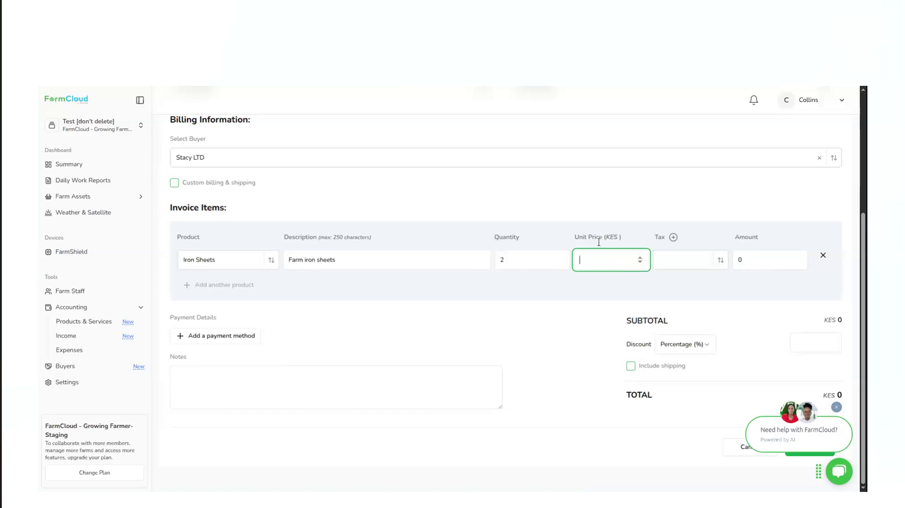
text(1000)
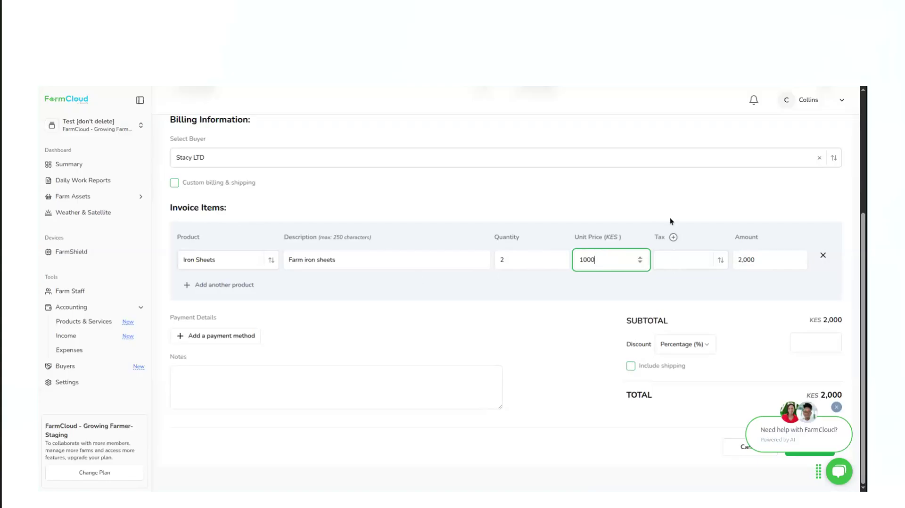
click(669, 264)
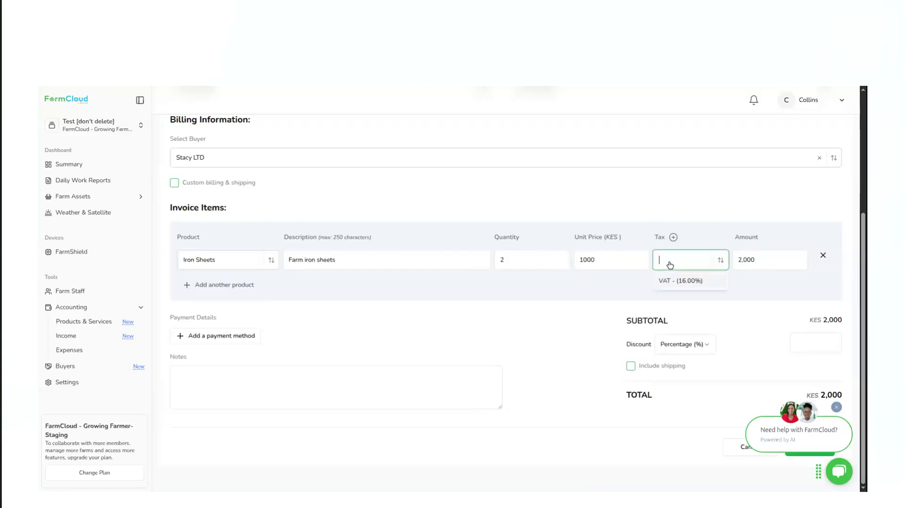
click(680, 281)
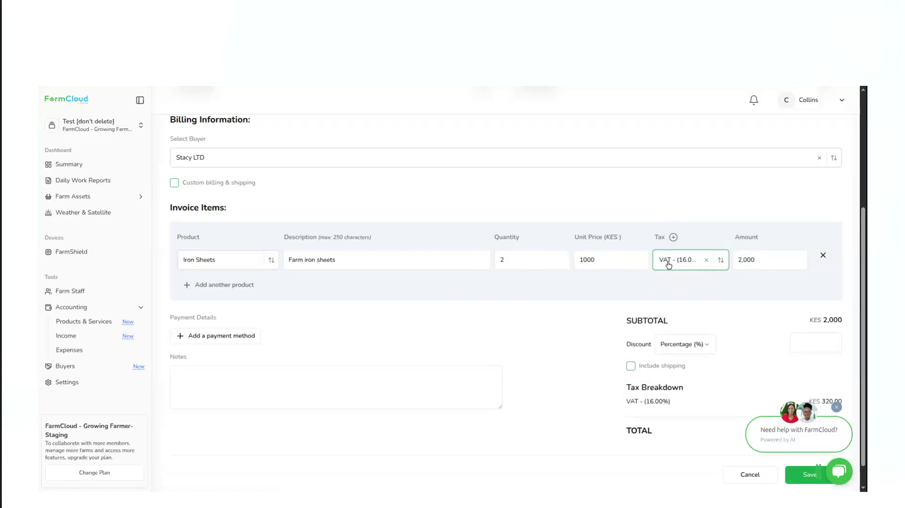
Examine the name and rate fields of the form for creating a tax rate, and close it unsaved
click(674, 238)
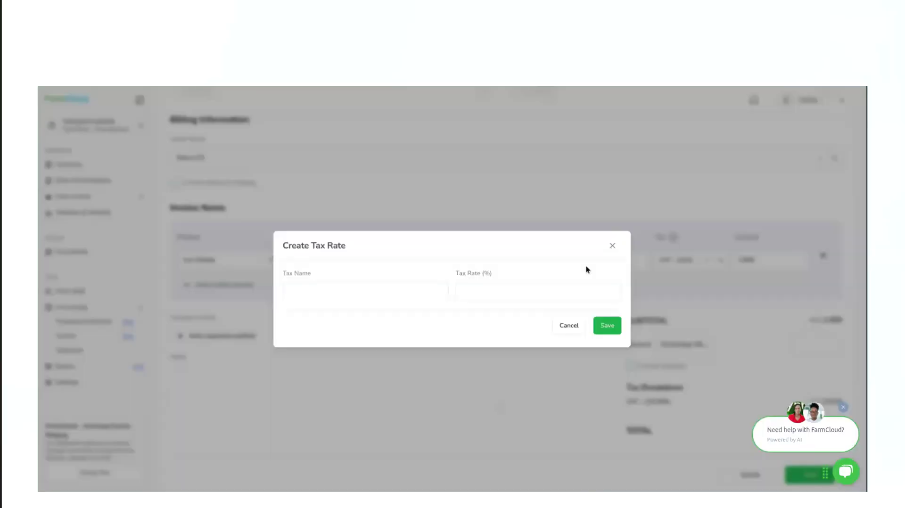
click(313, 296)
click(480, 300)
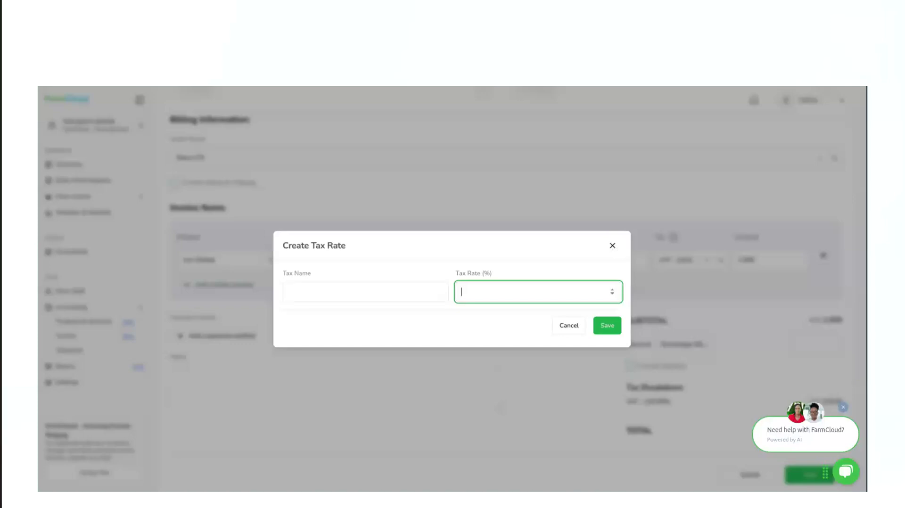
click(613, 247)
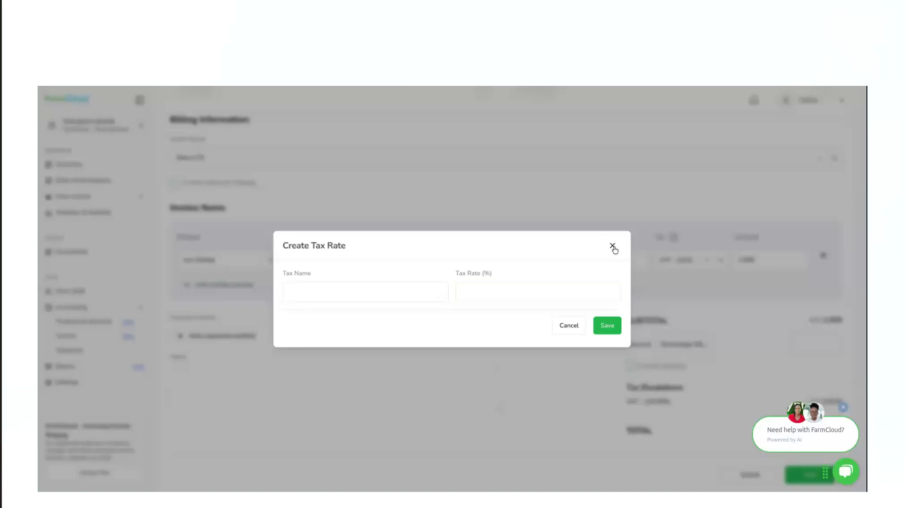
click(613, 246)
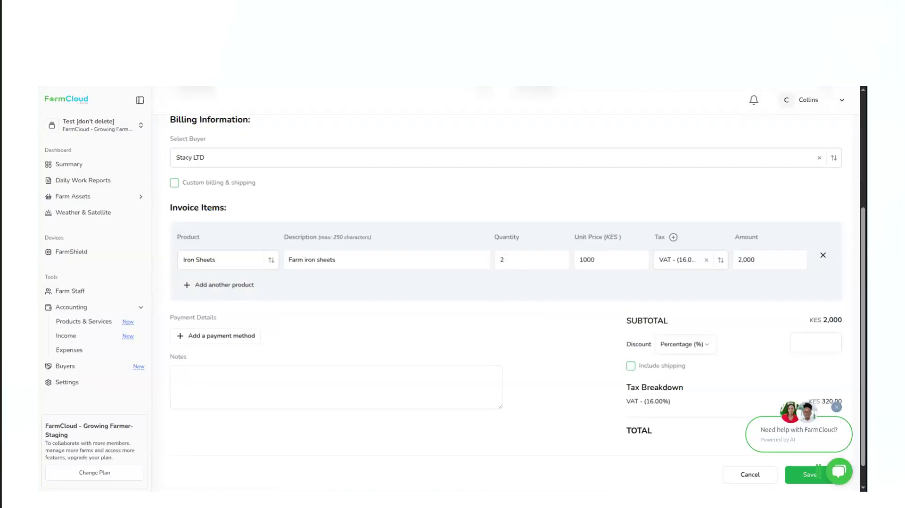
Add batian high quality harvest as a second invoice item with quantity 10, unit price KES 1000 and VAT, and remove that item again
click(207, 288)
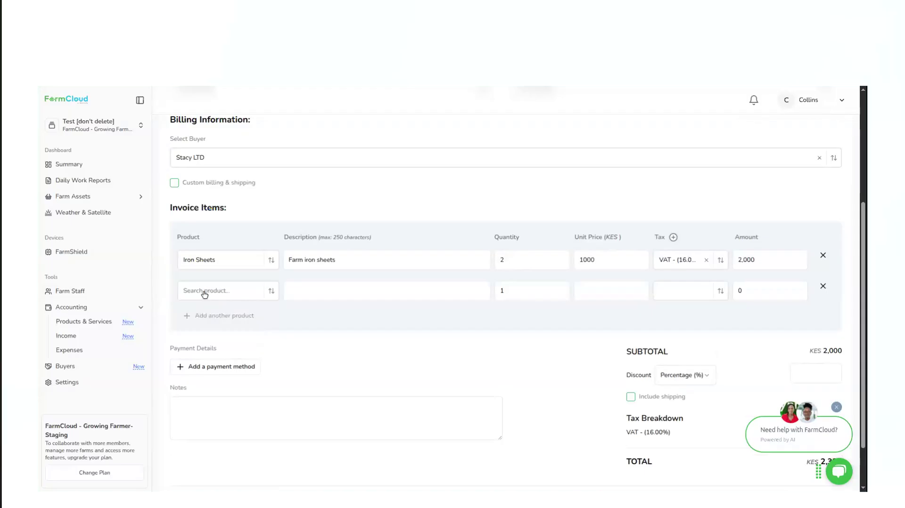
click(204, 294)
click(193, 341)
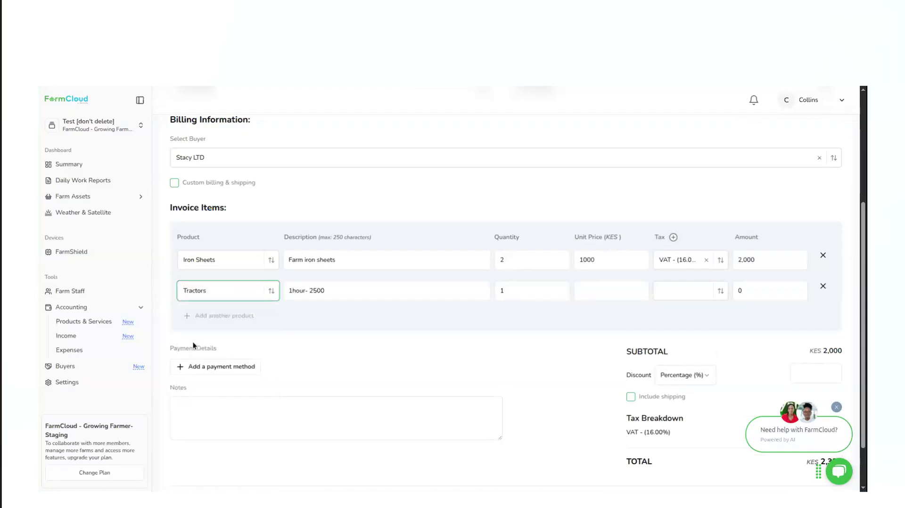
click(217, 292)
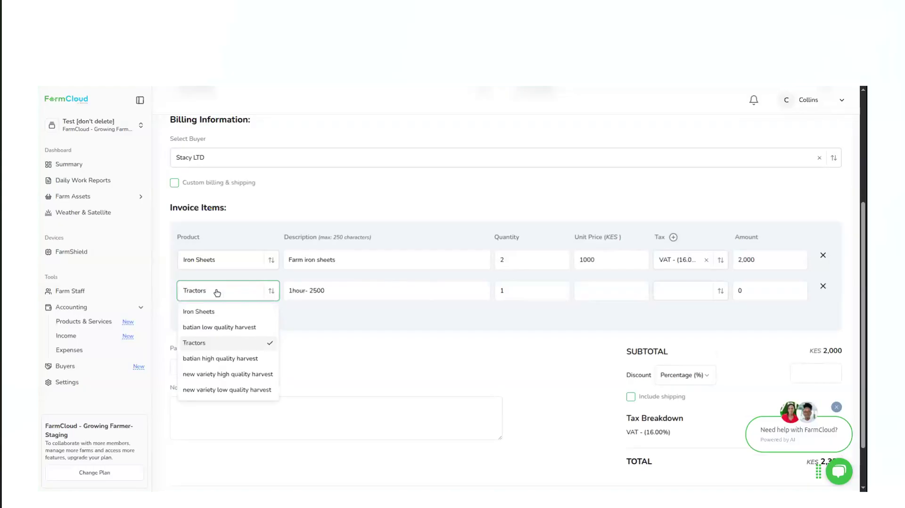
click(210, 358)
click(518, 298)
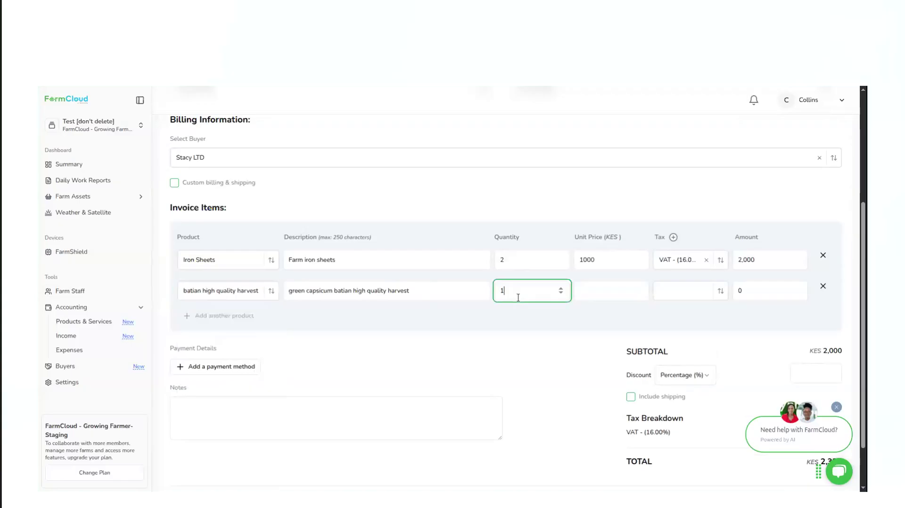
text(0)
click(598, 285)
text(1000)
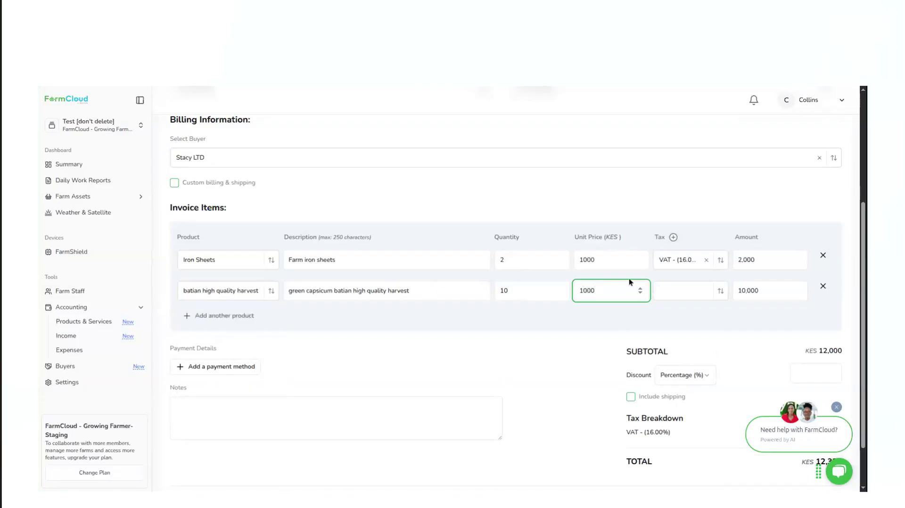
click(683, 292)
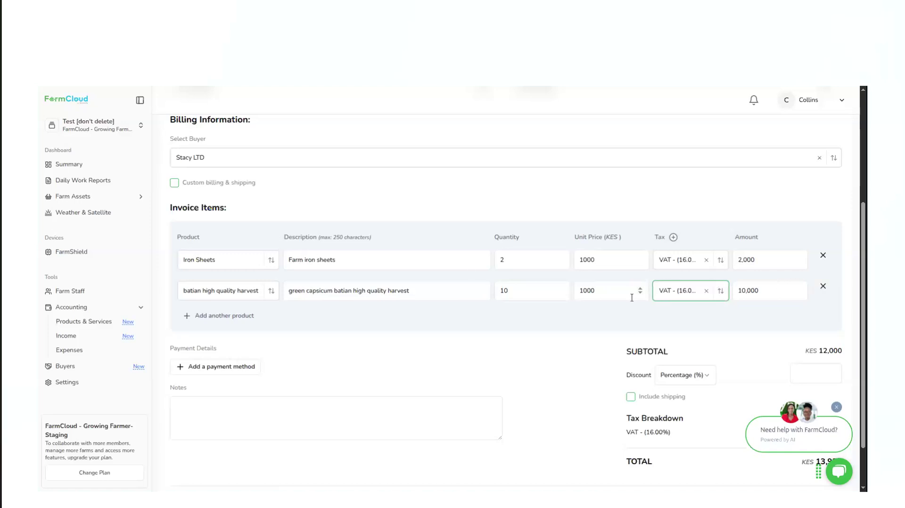
click(822, 288)
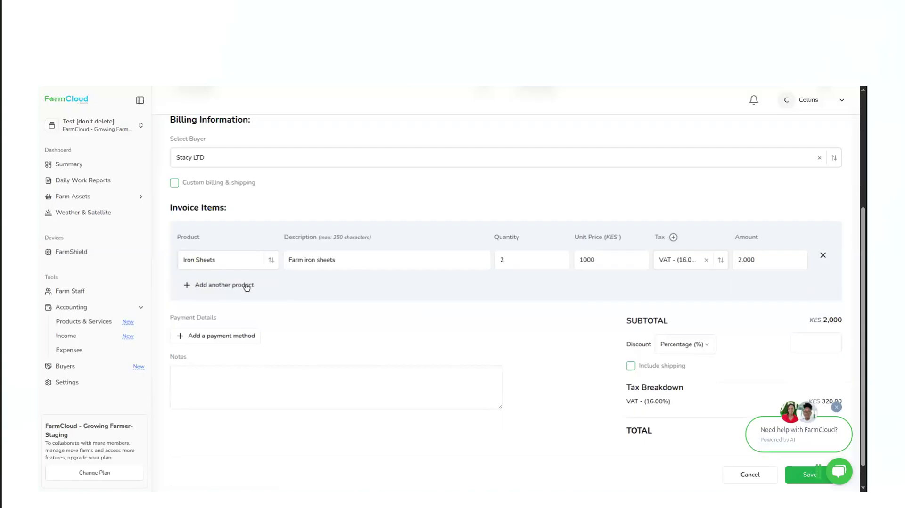
Open the form for adding a payment method and examine the fields for Mobile Money, Bank Transfer and Cash
click(216, 336)
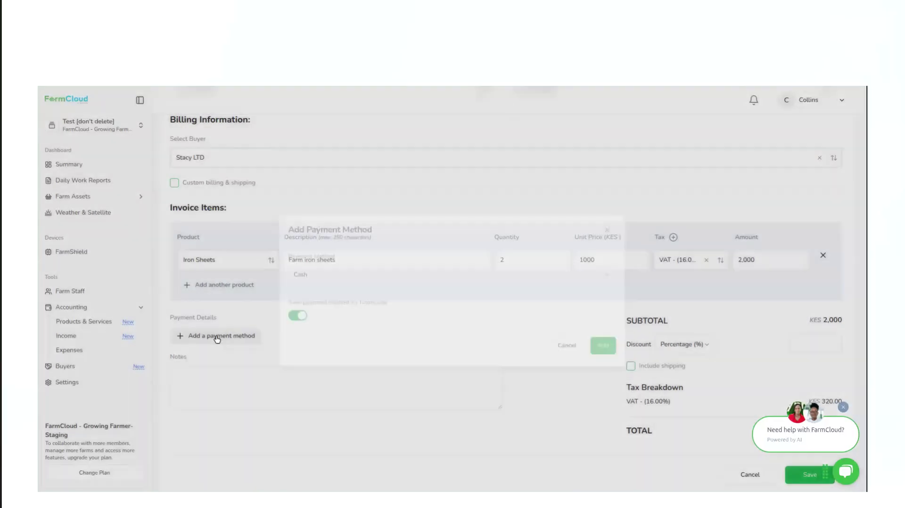
click(329, 278)
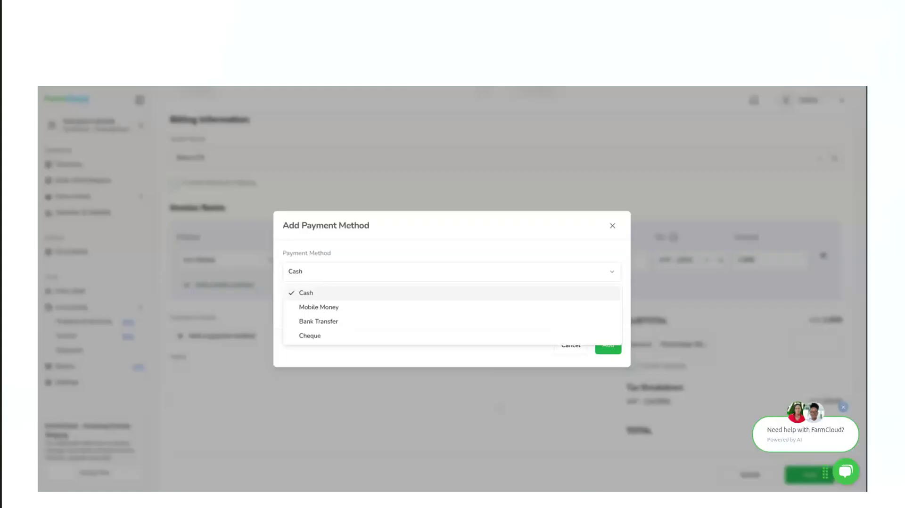
click(319, 307)
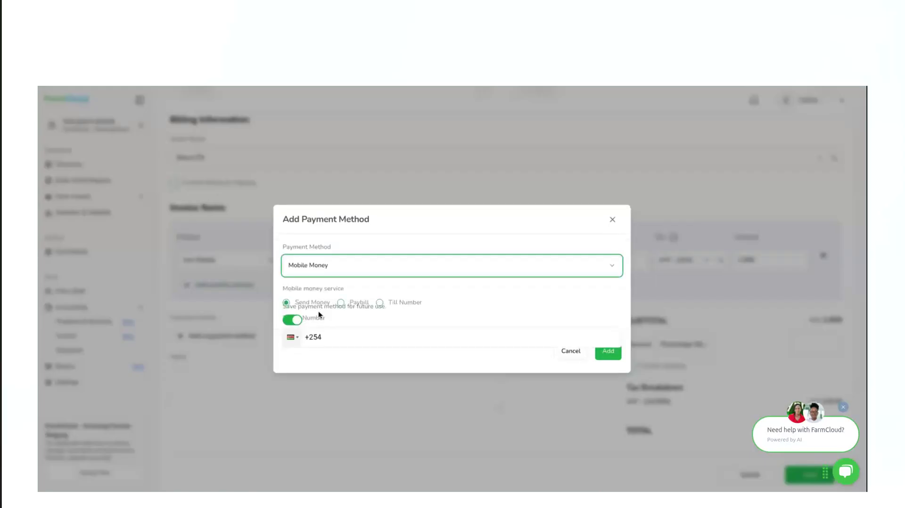
click(368, 243)
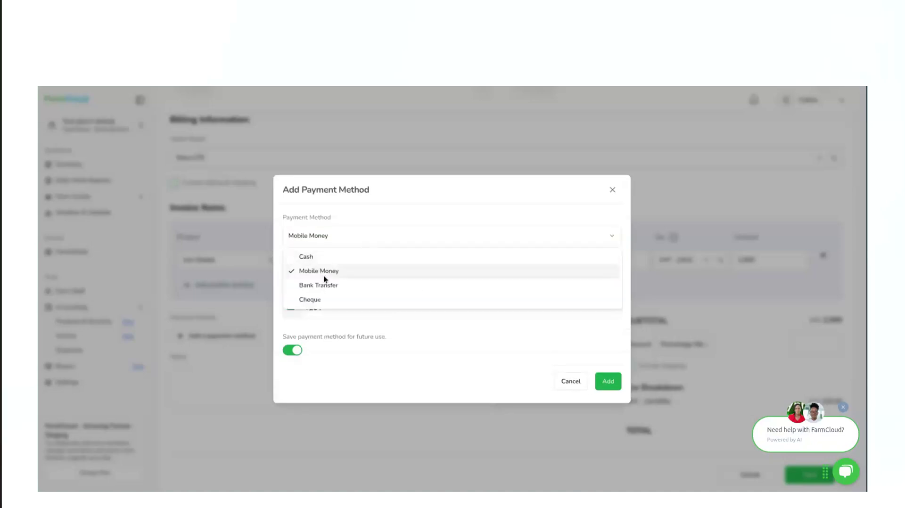
click(313, 285)
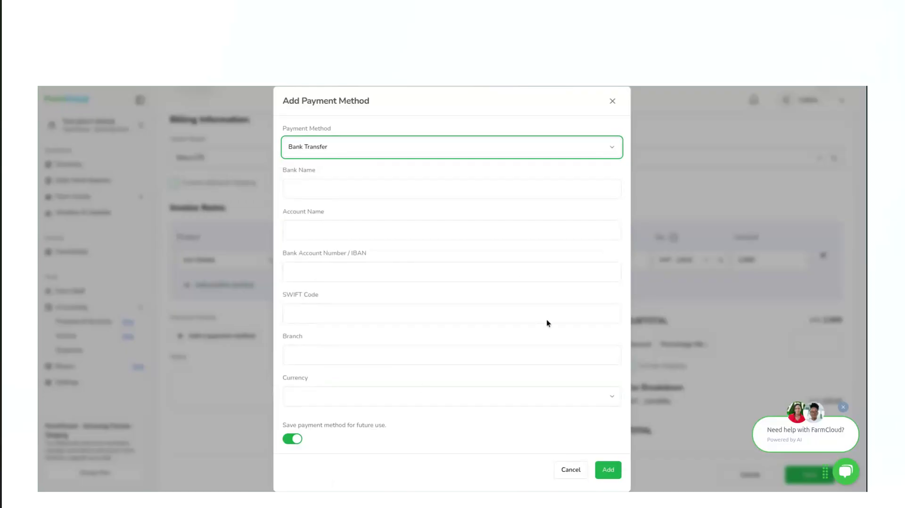
click(495, 148)
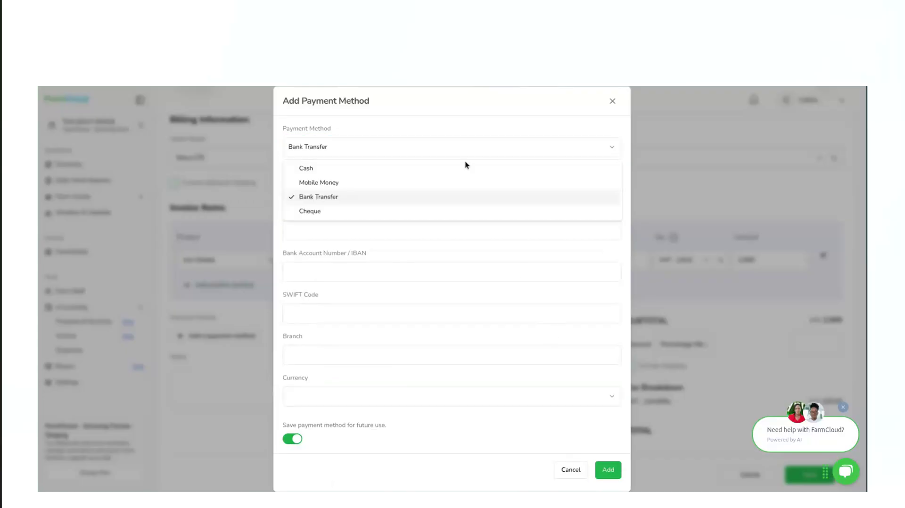
click(325, 168)
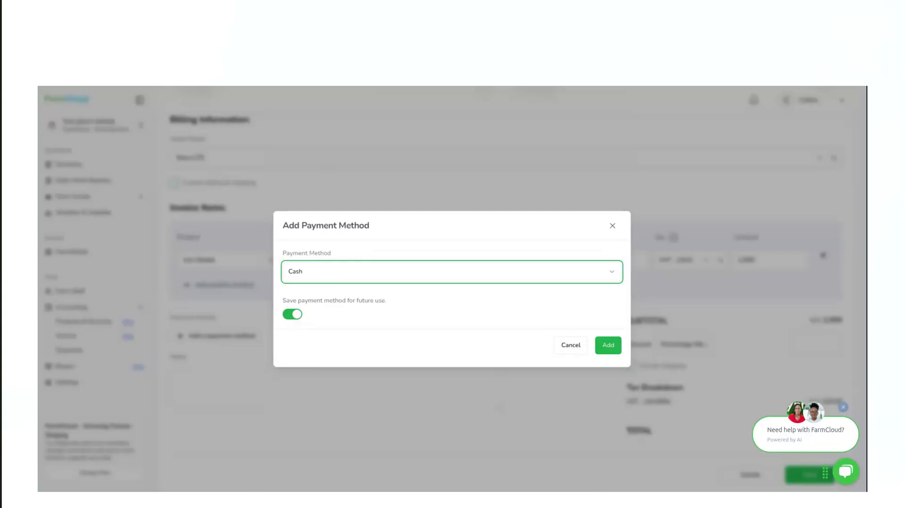
Add a Cheque payment method with the payee's name, saved for future use
click(360, 279)
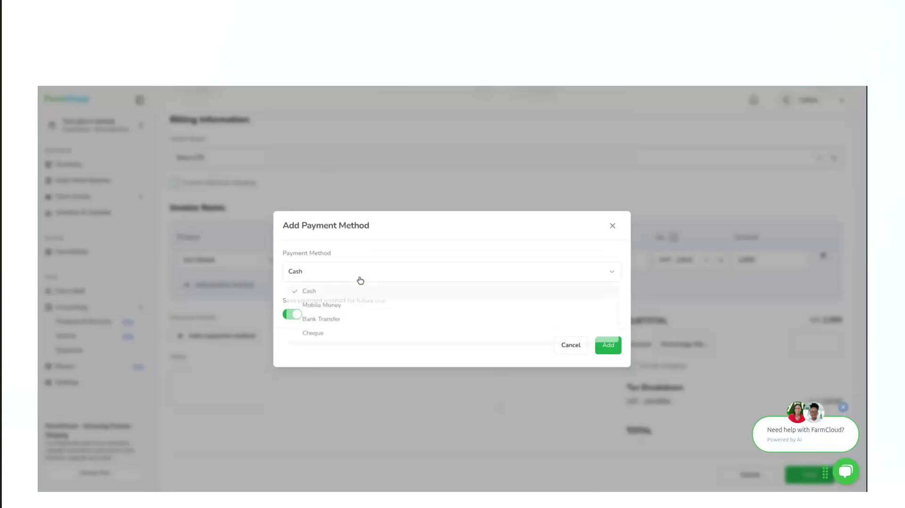
click(308, 340)
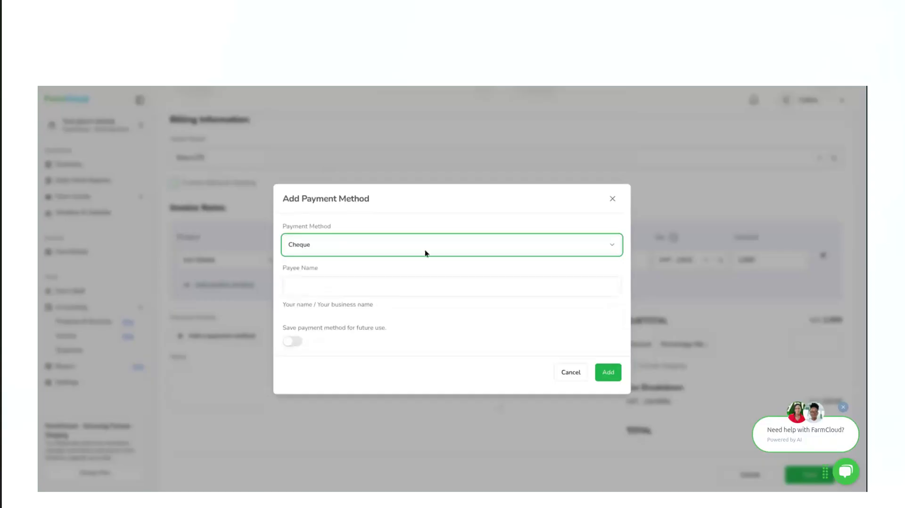
click(316, 291)
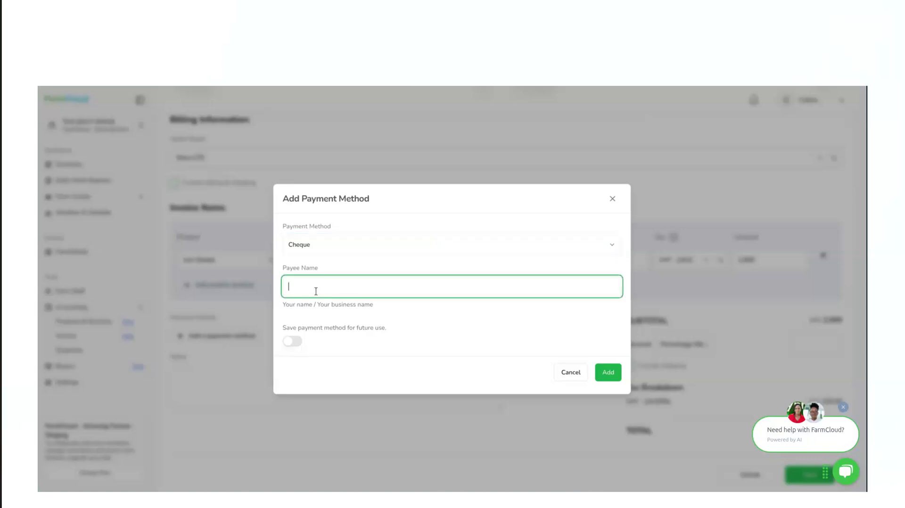
text(Stacu)
key(BackSpace)
text(y)
click(291, 342)
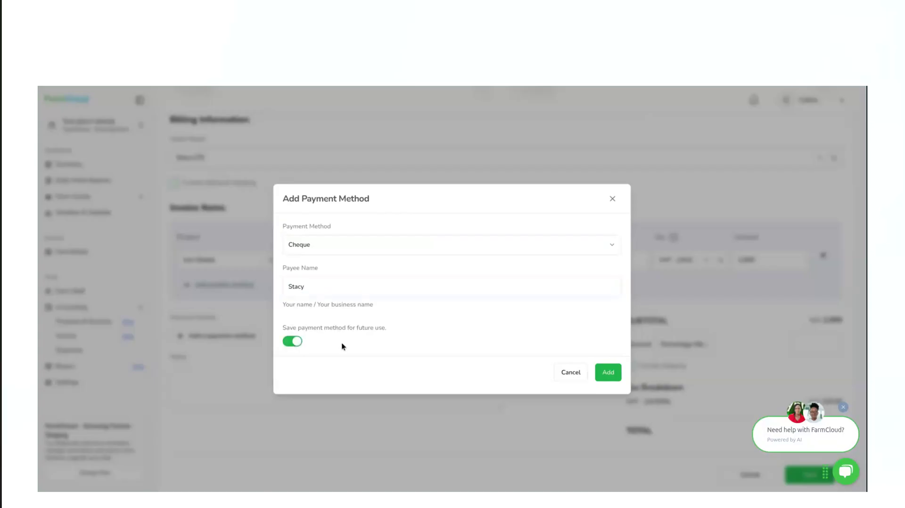
click(285, 345)
click(289, 346)
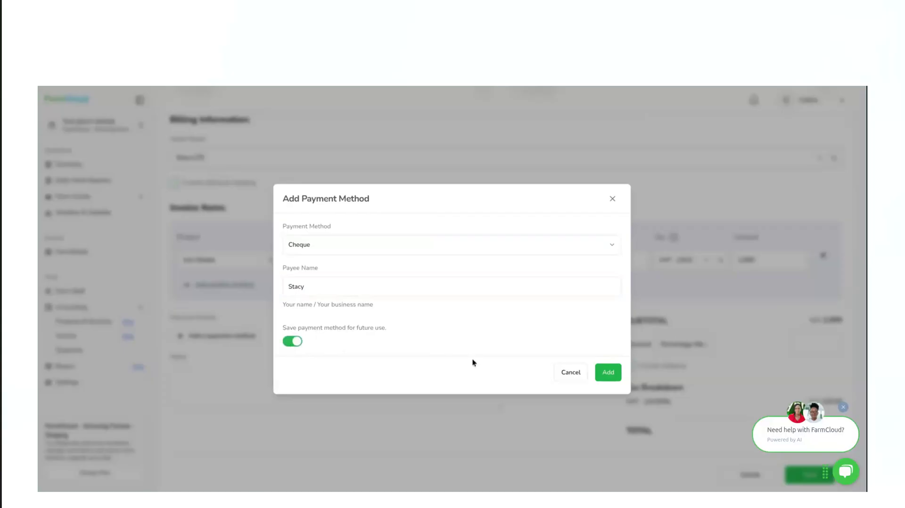
click(609, 377)
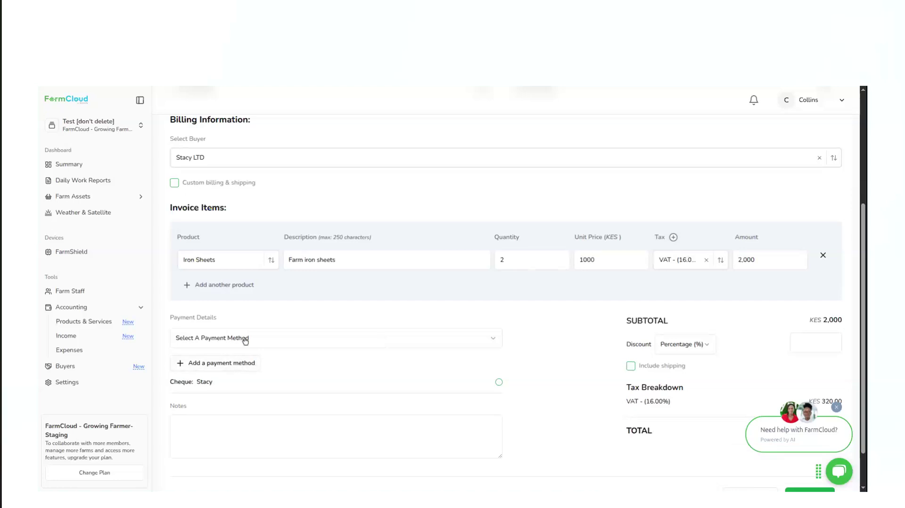
Choose Cheque as the invoice's payment method and select the newly added cheque payee entry
click(221, 338)
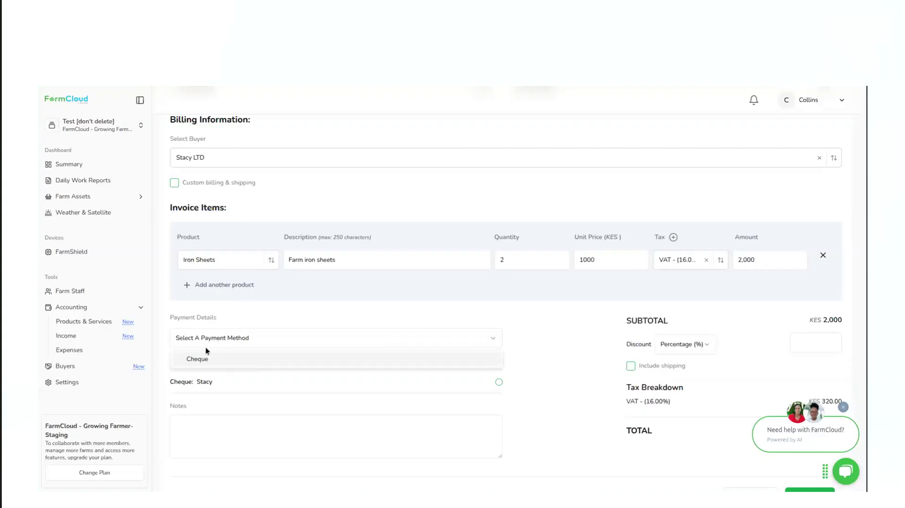
click(195, 359)
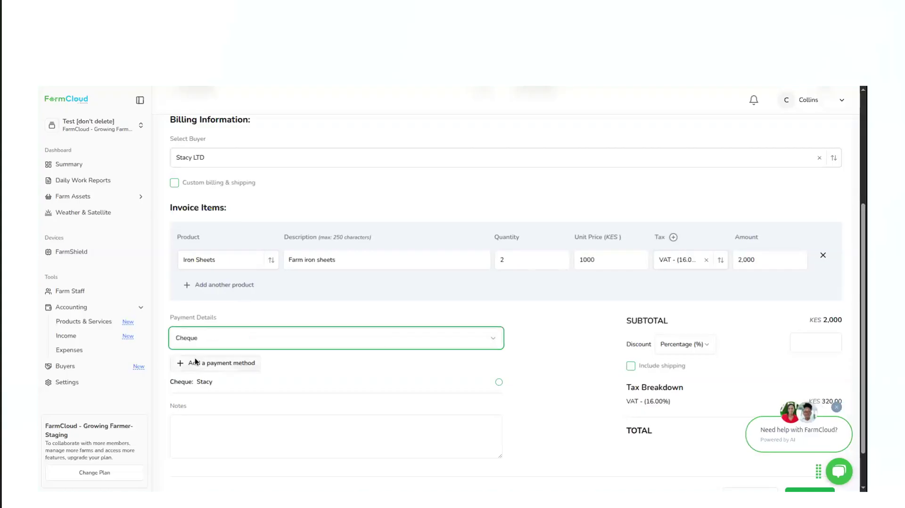
scroll(307, 385, down, 1)
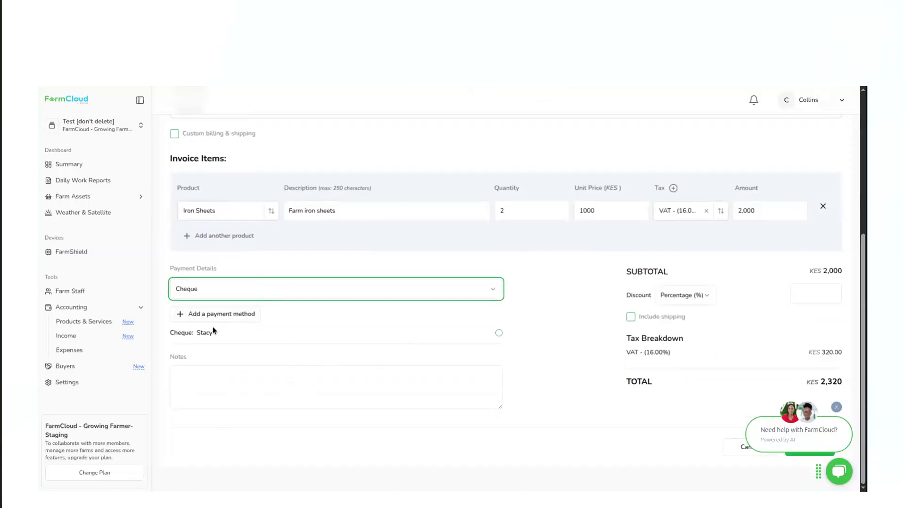
click(499, 334)
Enter the invoice note "Two Iron sheets" and dismiss the FarmCloud help bubble covering the totals
click(225, 377)
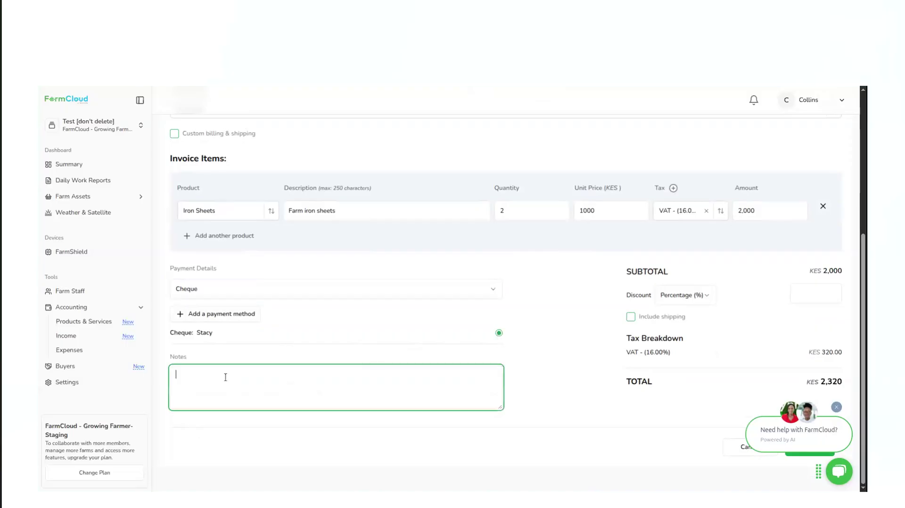
text(Iron sheets)
key(Home)
text(Two)
click(783, 431)
click(835, 412)
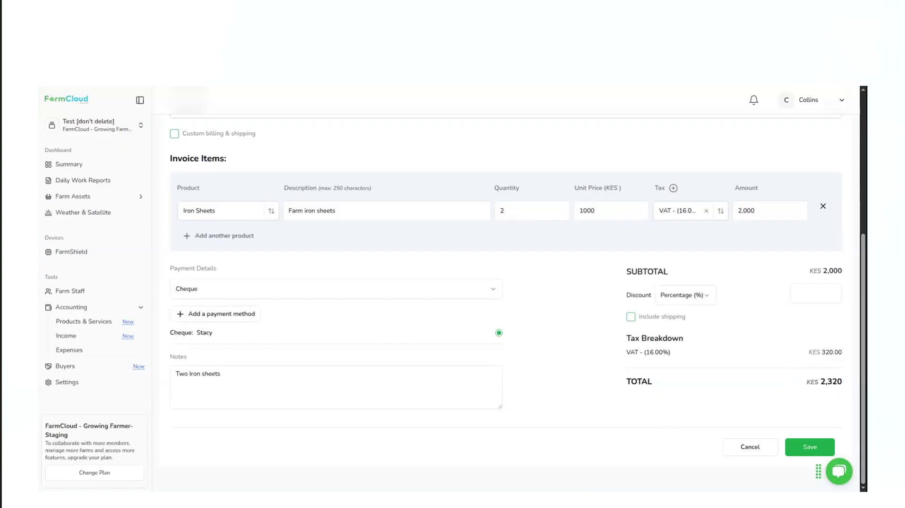
Apply a percentage discount of 2 to the invoice and include a shipping fee of KES 500
click(704, 297)
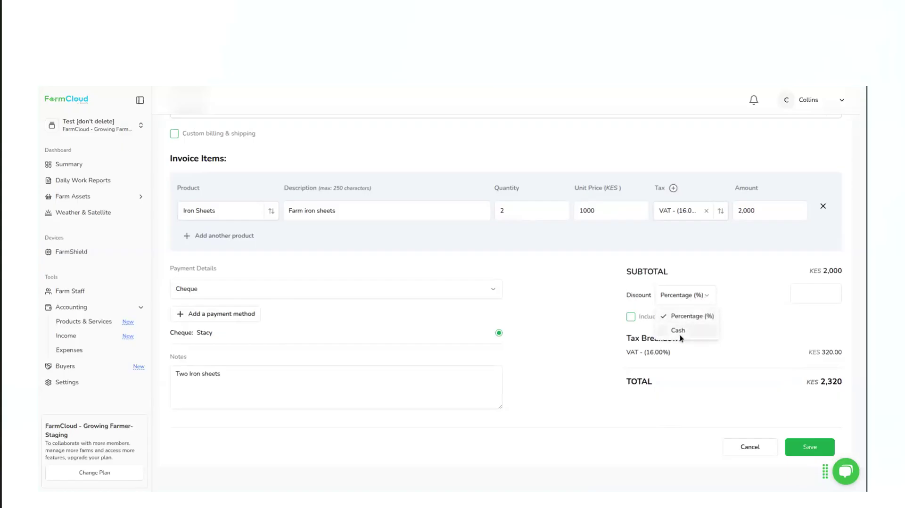
click(692, 316)
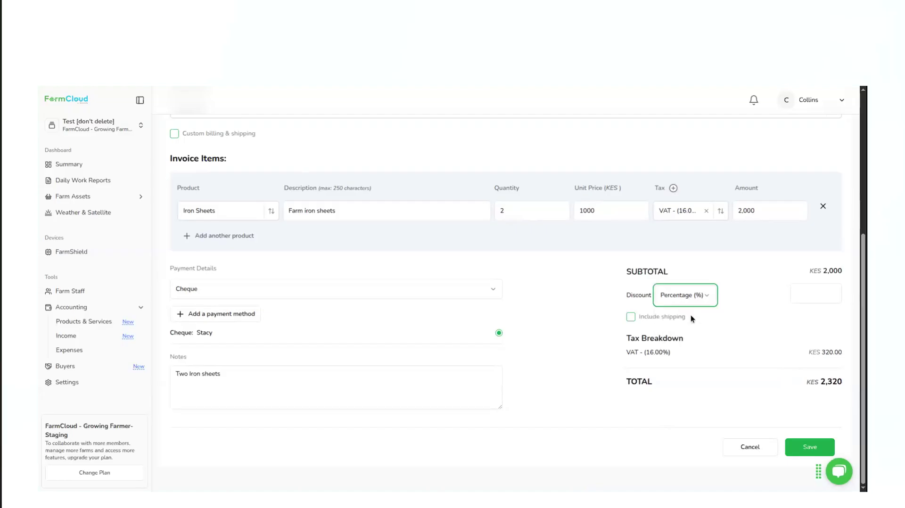
click(812, 293)
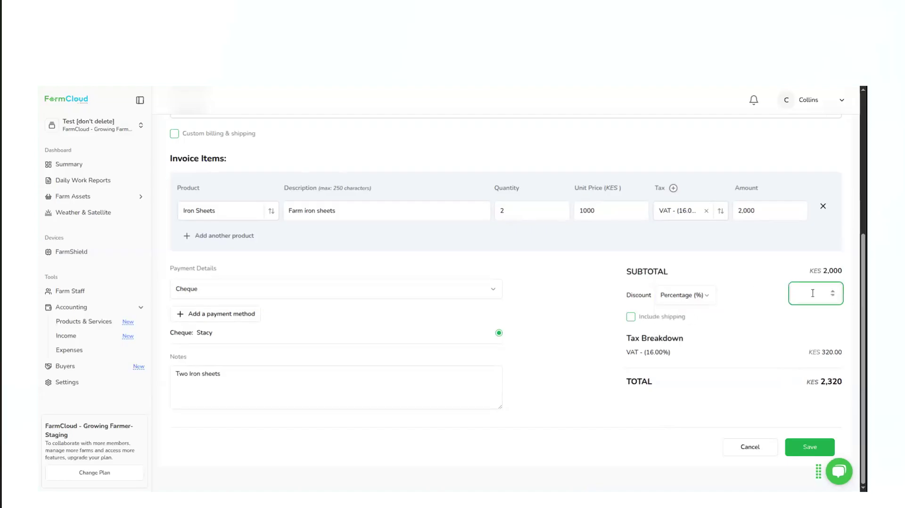
text(2)
click(631, 318)
click(795, 326)
text(500)
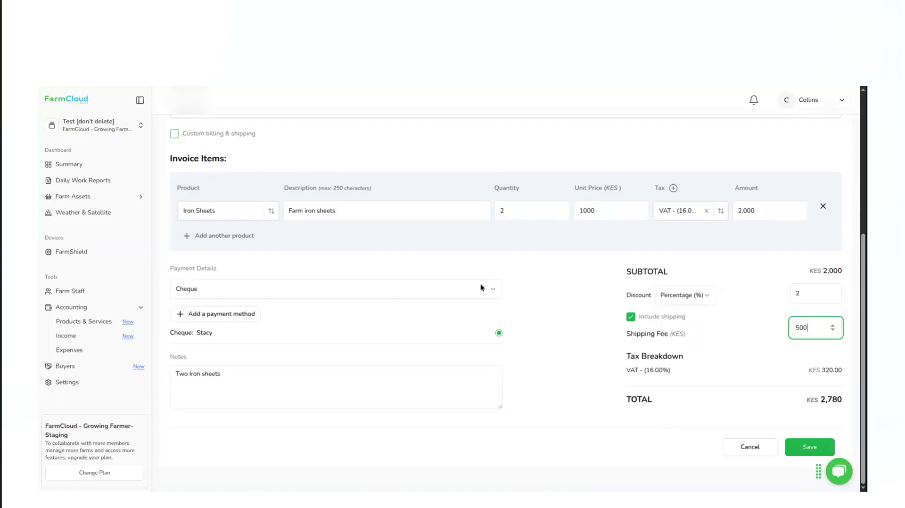
Add Tractors as a second invoice item with a quantity of 20
click(222, 237)
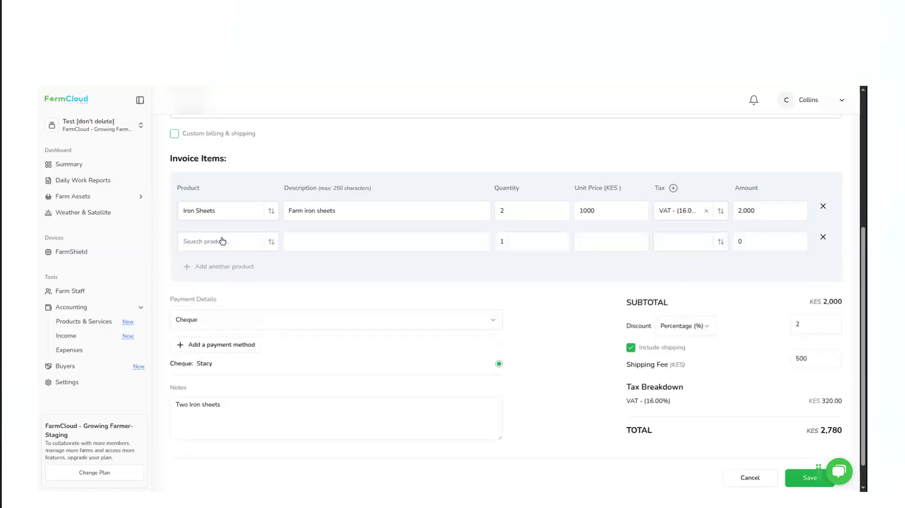
click(214, 244)
click(201, 294)
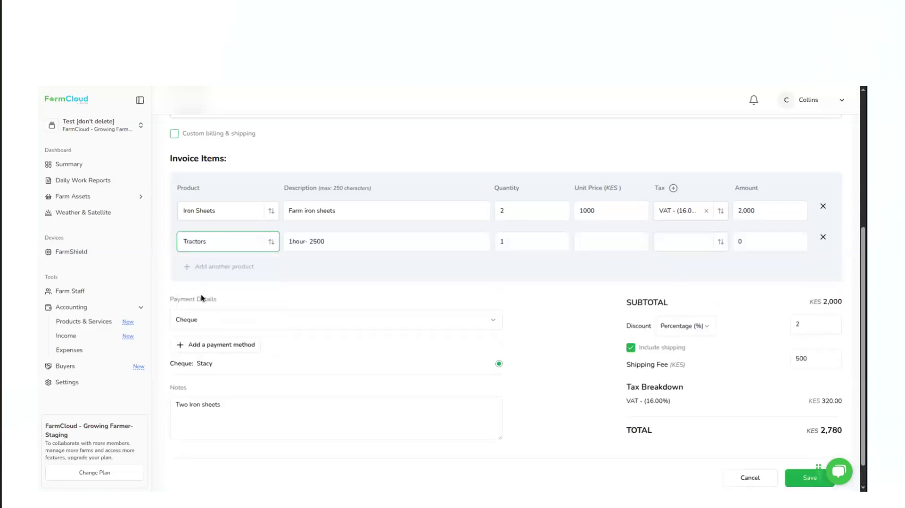
click(523, 241)
key(BackSpace)
text(20)
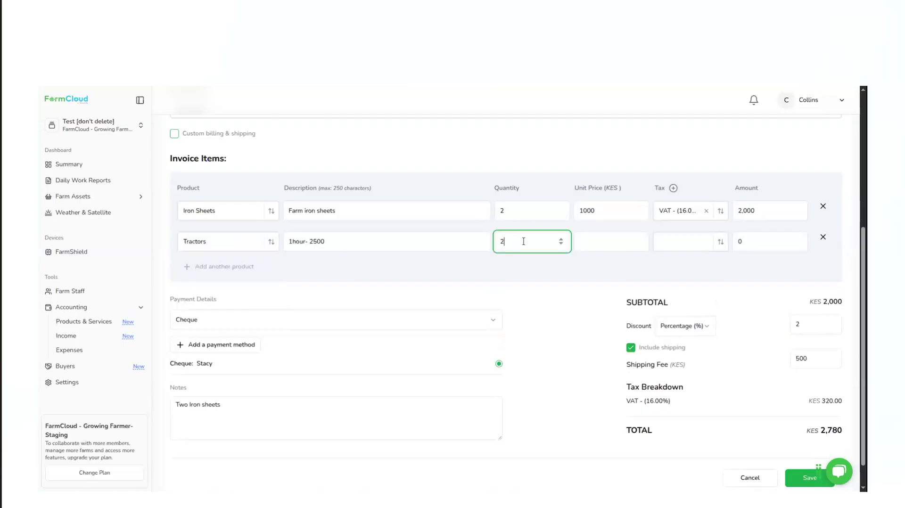
Set the Tractors item's unit price to KES 1000 and its tax to VAT (16.00%)
click(609, 244)
text(1000)
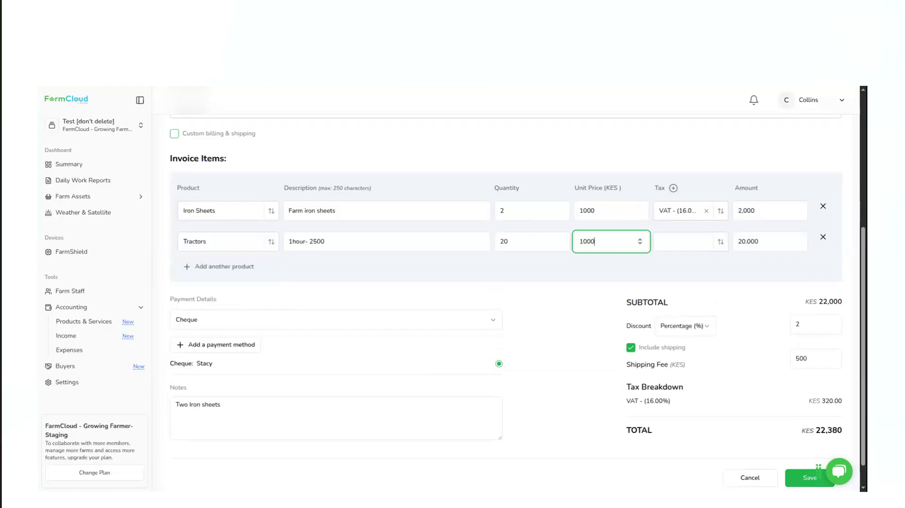
click(686, 247)
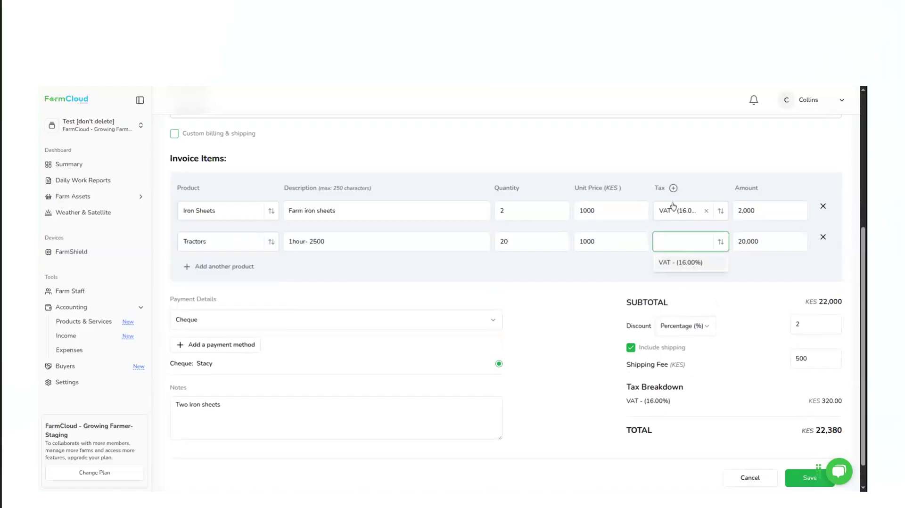
double_click(679, 262)
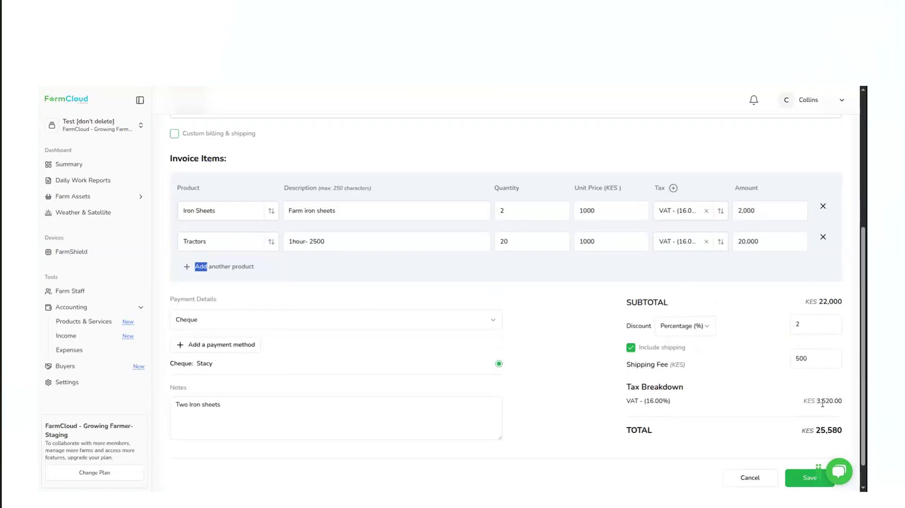
Check the invoice's items and totals, save the invoice, and close the list of actions on its row
scroll(822, 404, down, 1)
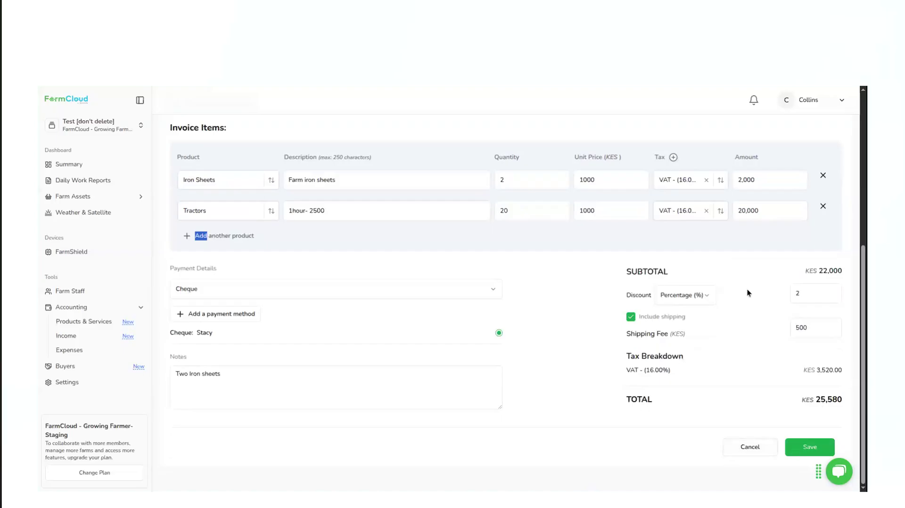
scroll(748, 290, up, 5)
scroll(748, 290, down, 8)
click(804, 448)
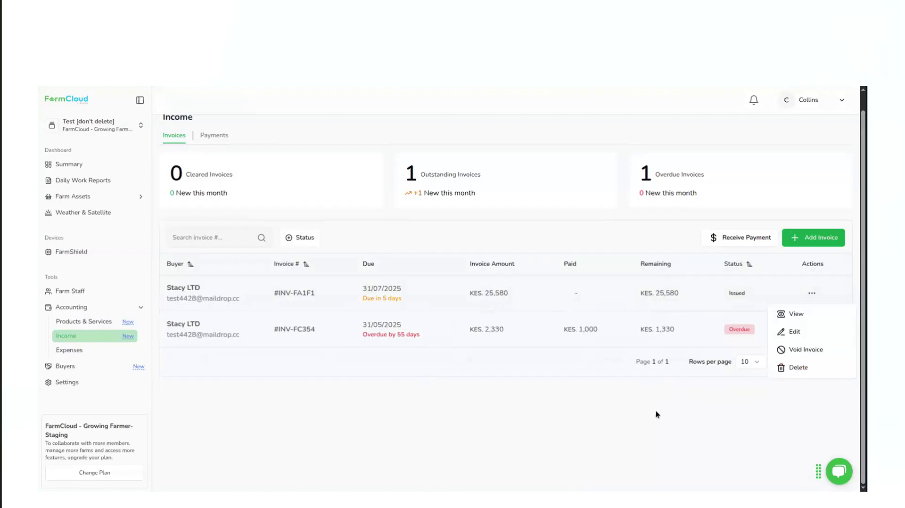
click(567, 421)
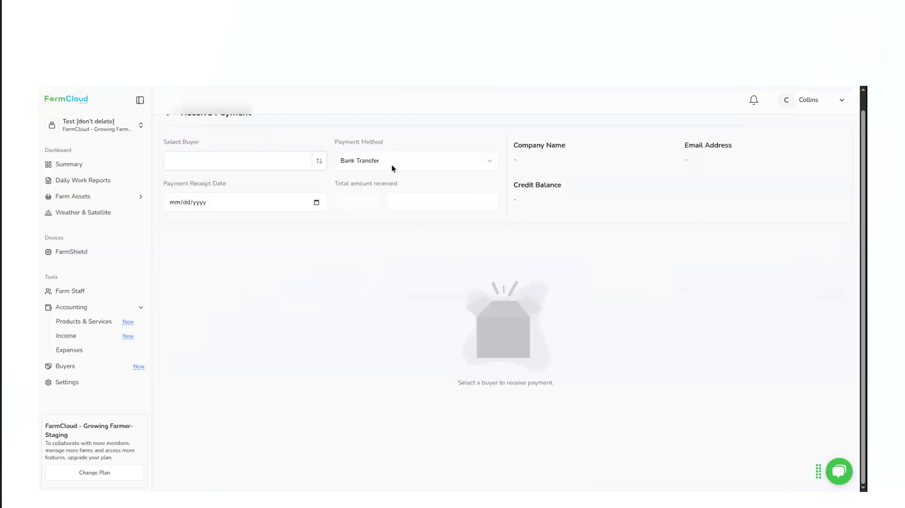
Set the received payment's buyer to Stacy LTD, its receipt date to 07/25/2025 and its payment method to Bank Transfer
click(201, 166)
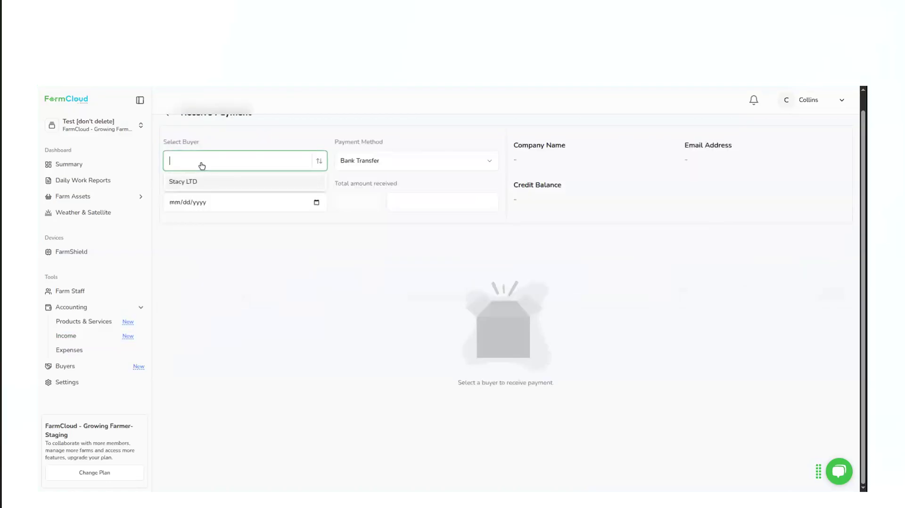
click(199, 182)
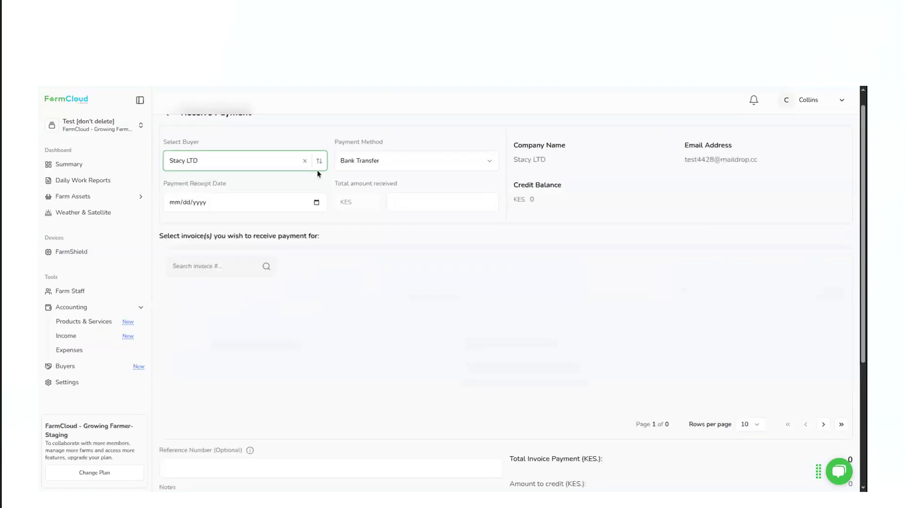
click(314, 202)
click(237, 290)
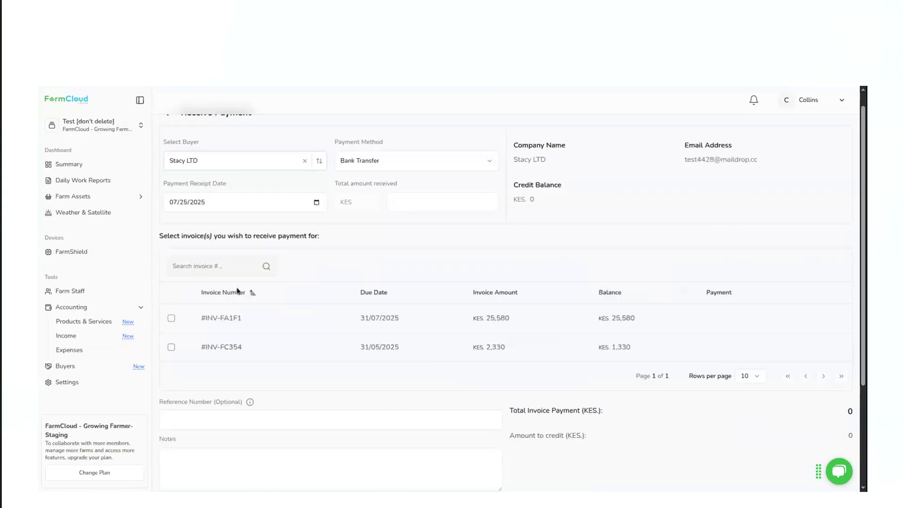
click(447, 167)
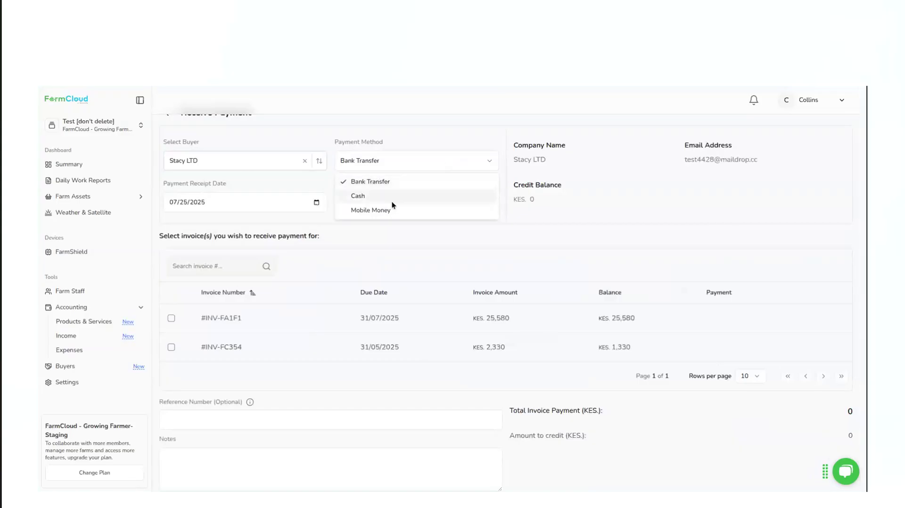
click(397, 186)
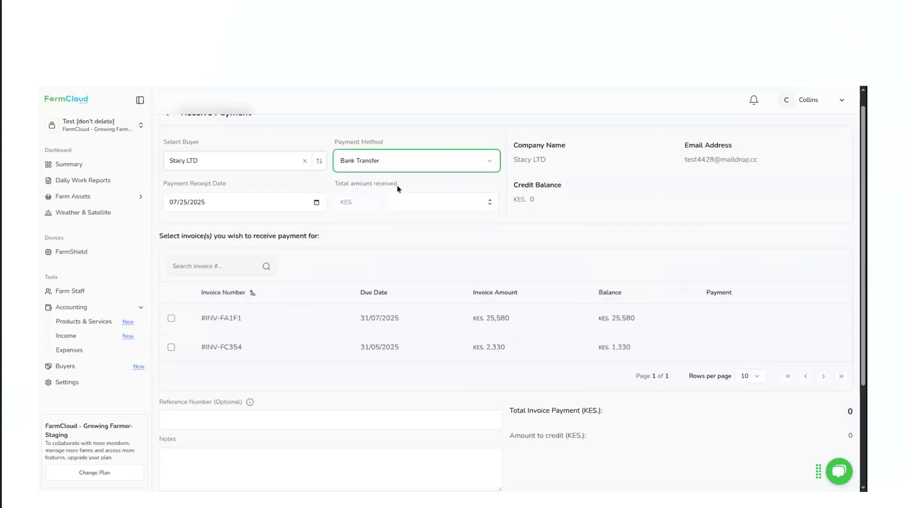
Change the received payment's method to Cash and set the total amount received to KES 10000
click(441, 162)
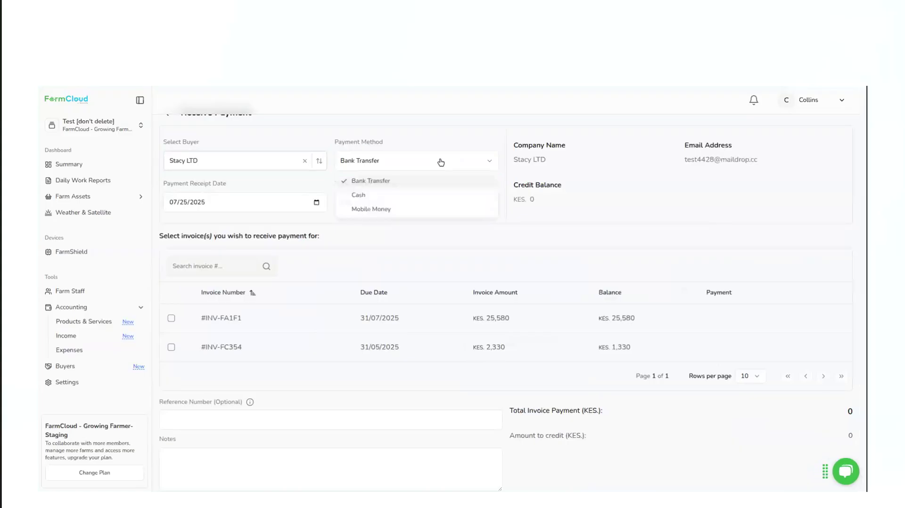
click(391, 196)
click(424, 201)
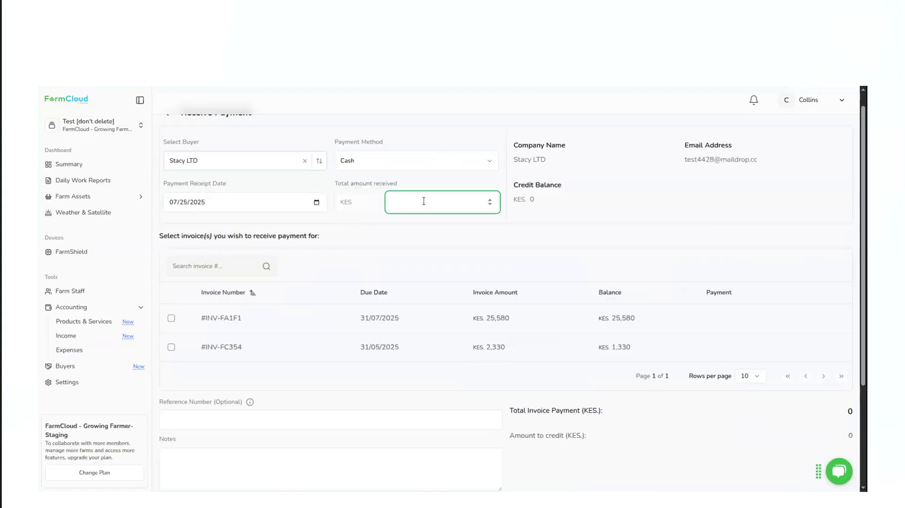
text(10000)
Select only the invoice due 31/07/2025 for this receipt and allocate a payment of 10000 to it
click(171, 319)
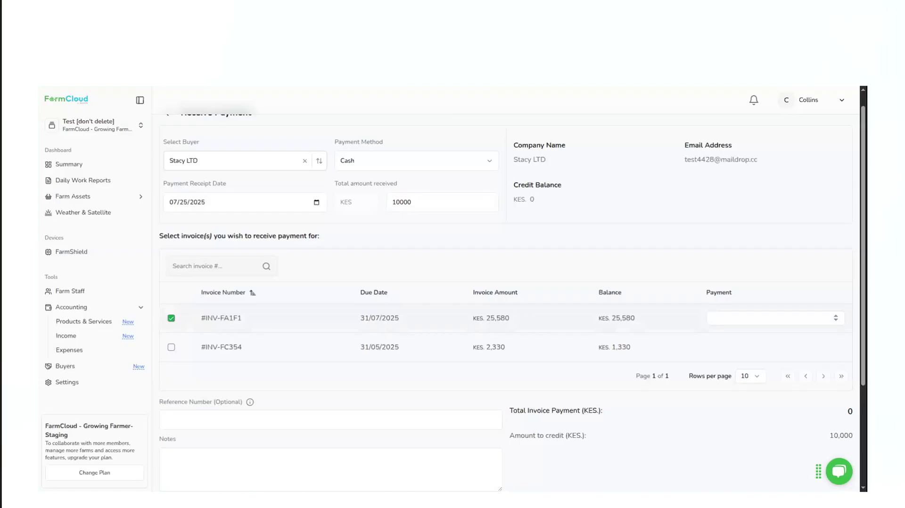
click(171, 349)
click(172, 351)
click(726, 318)
text(10000)
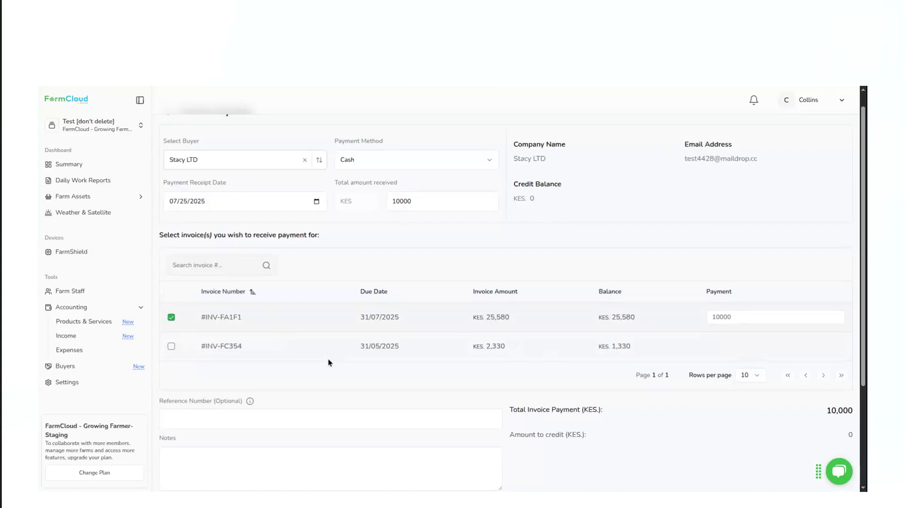
Add the note "Partial payment" to the received payment, check its details, and save and close it
scroll(328, 358, down, 3)
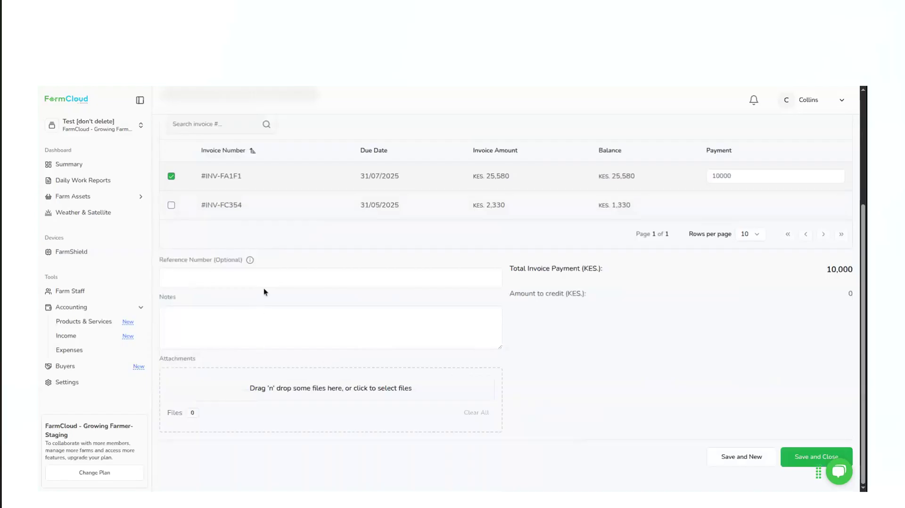
click(214, 320)
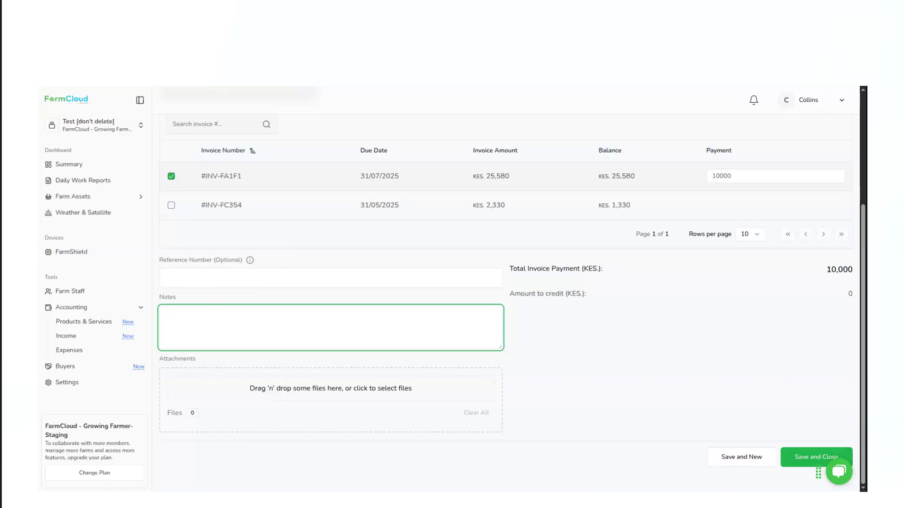
text(Partial payment)
scroll(331, 400, up, 3)
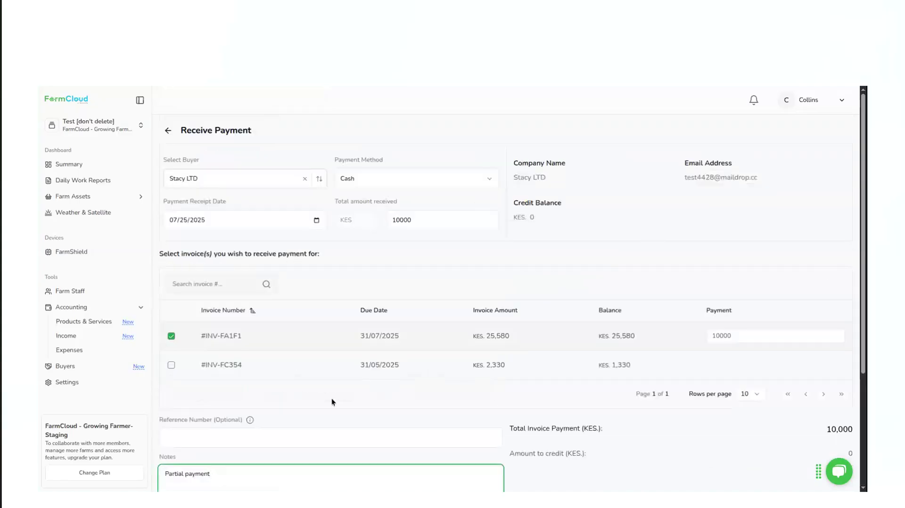
scroll(332, 402, down, 3)
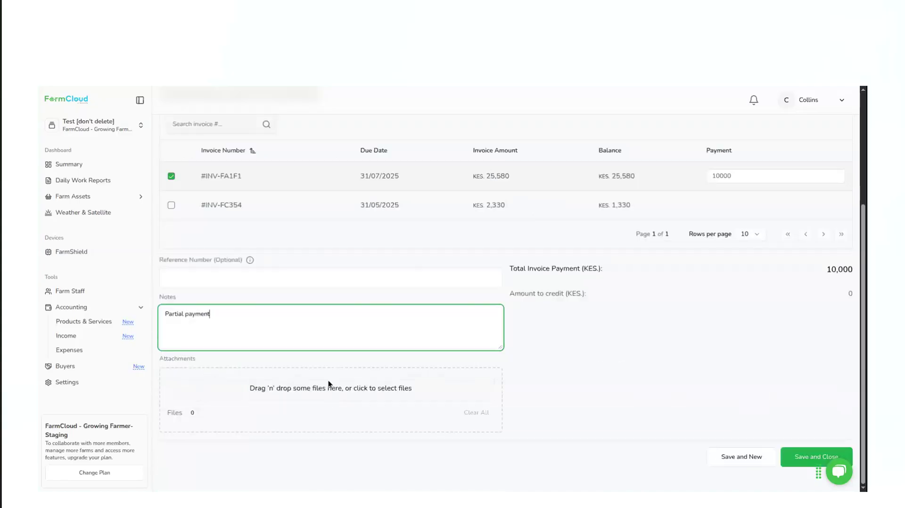
click(820, 454)
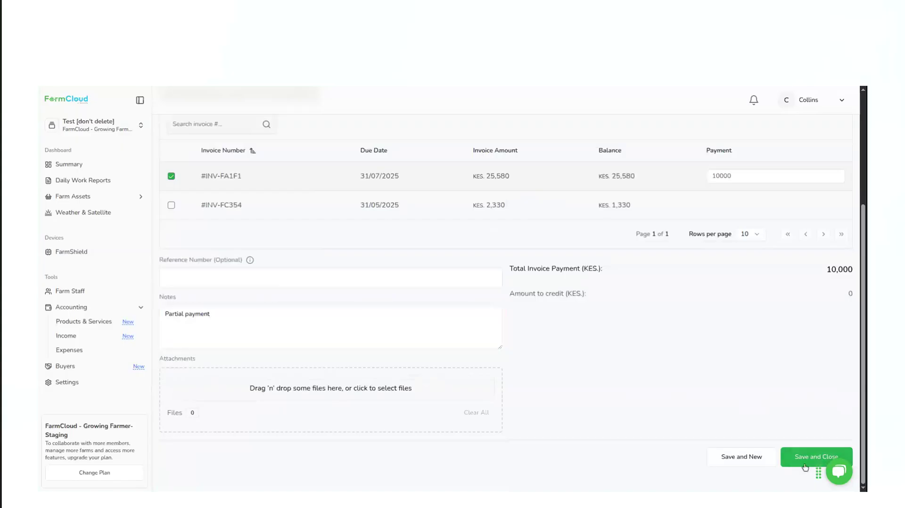
click(805, 465)
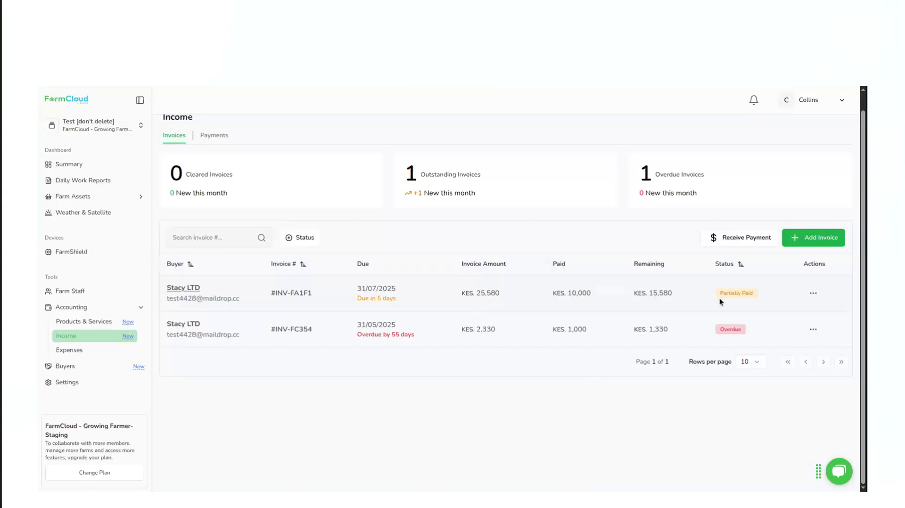
Preview the partially paid Stacy LTD invoice, examine its issuer, payment status, billing details, items and totals, and close the preview
click(811, 294)
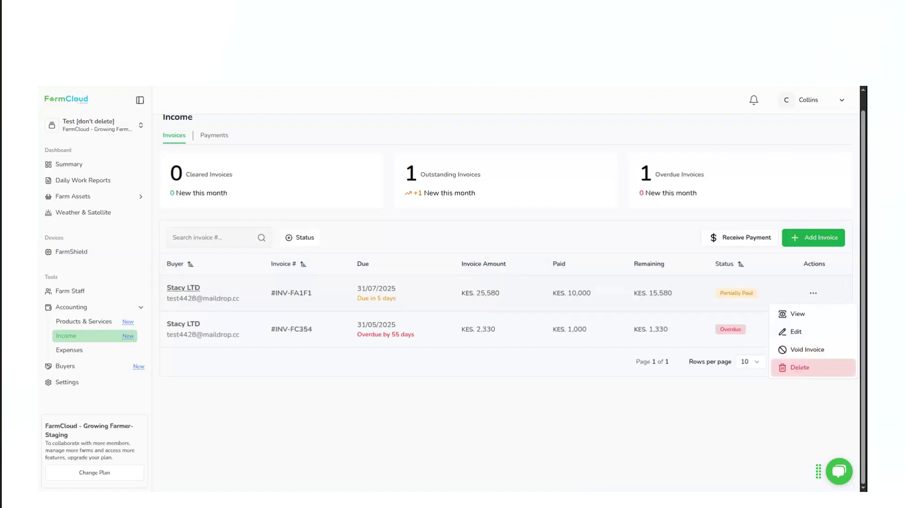
click(792, 319)
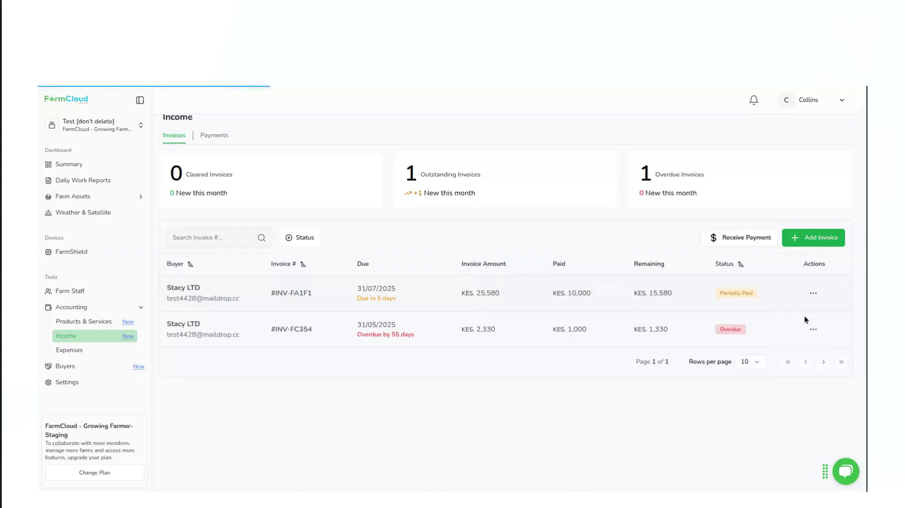
click(792, 319)
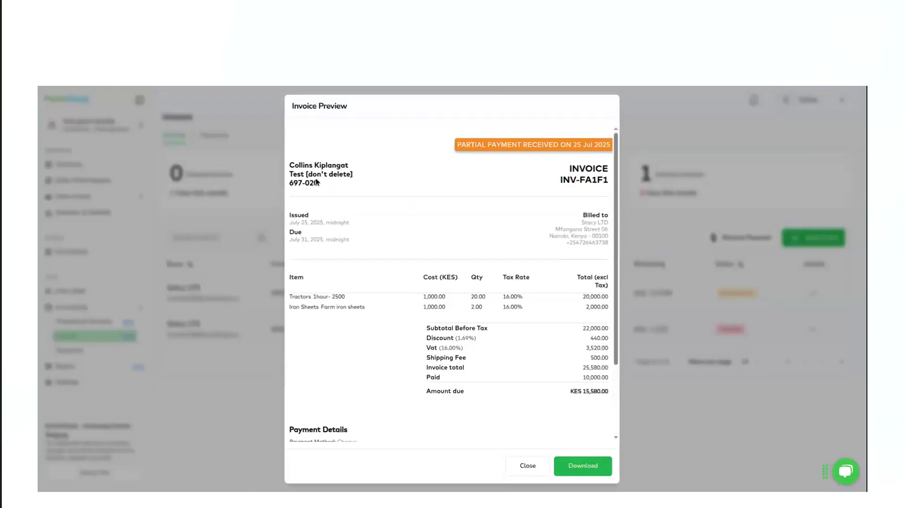
drag(292, 165, 342, 182)
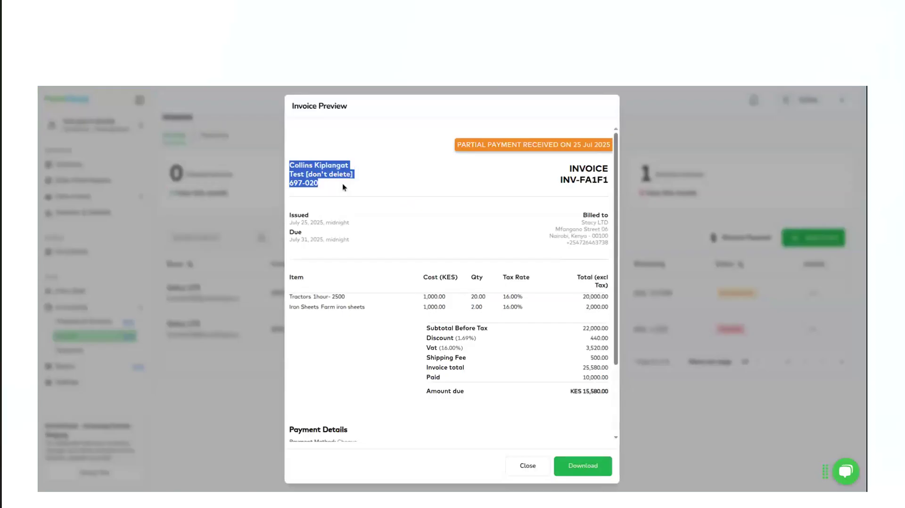
drag(571, 167, 612, 181)
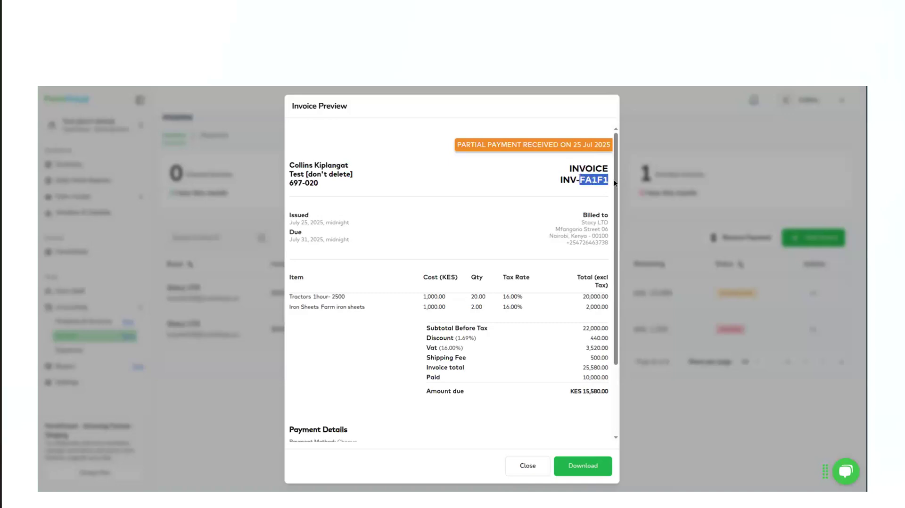
drag(457, 147, 590, 145)
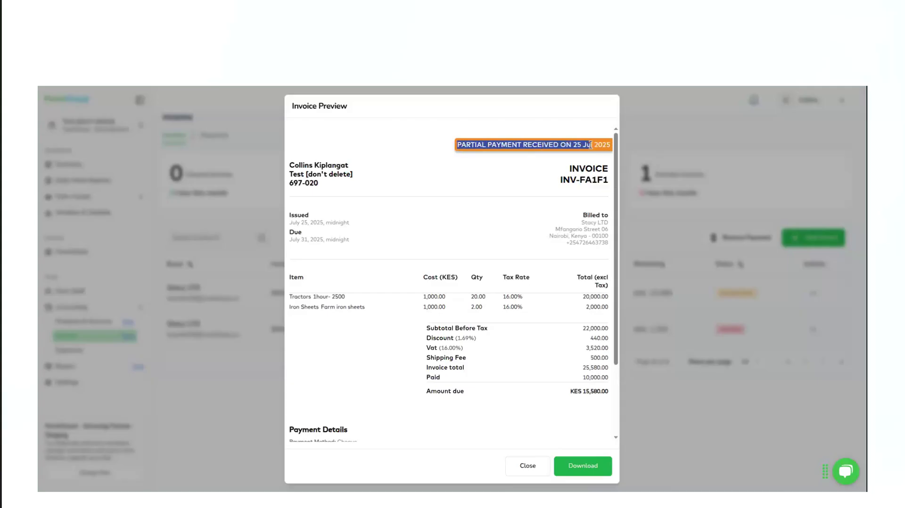
click(561, 147)
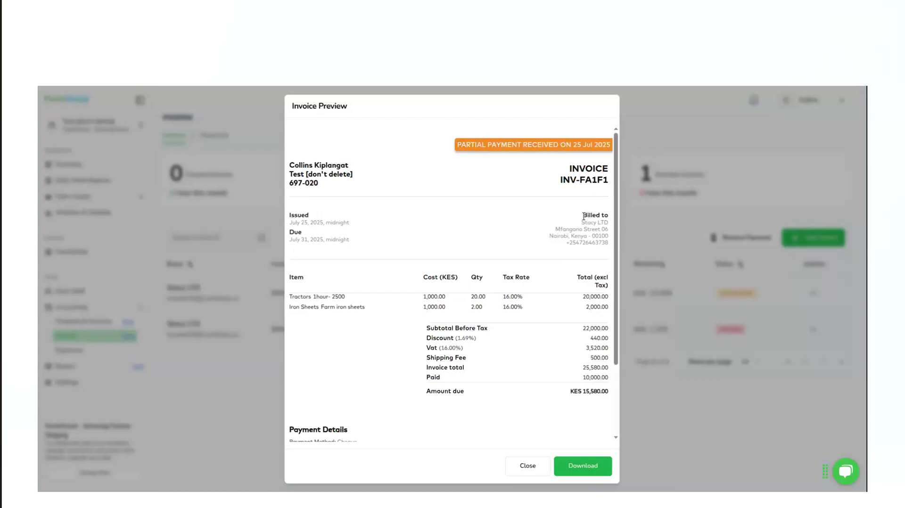
drag(583, 216, 611, 243)
click(610, 244)
scroll(489, 343, down, 2)
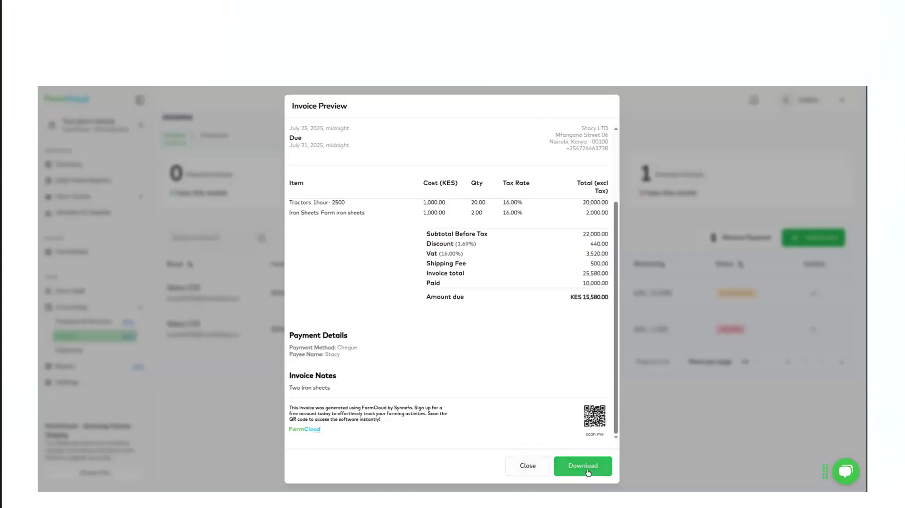
click(525, 466)
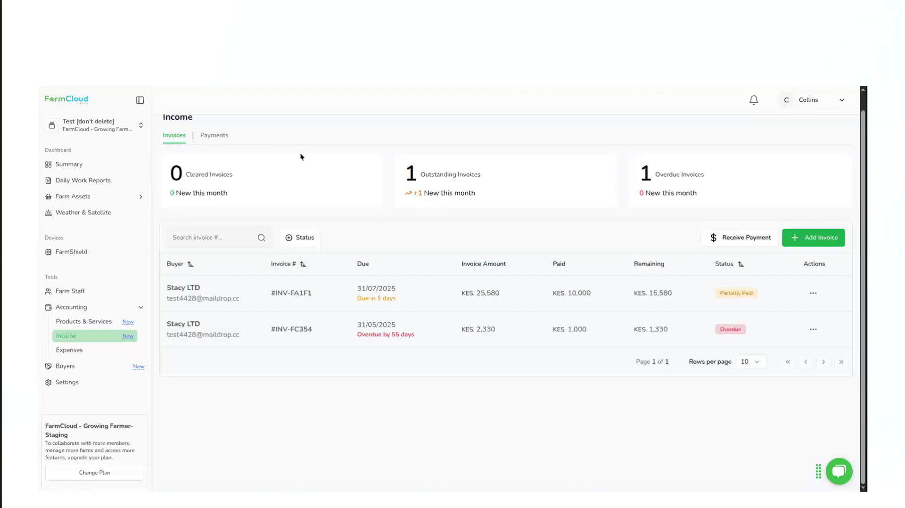
Review the list of payments received under Income and return to the invoices list
scroll(207, 178, up, 1)
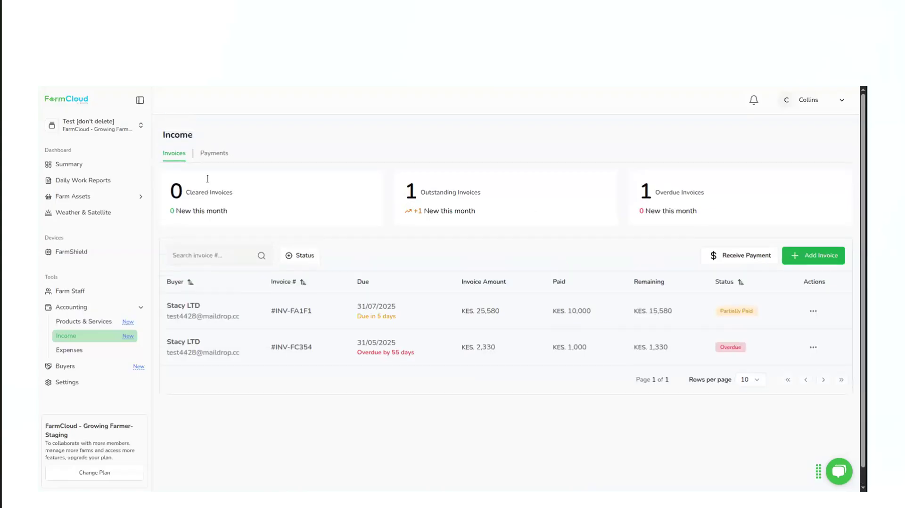
click(224, 155)
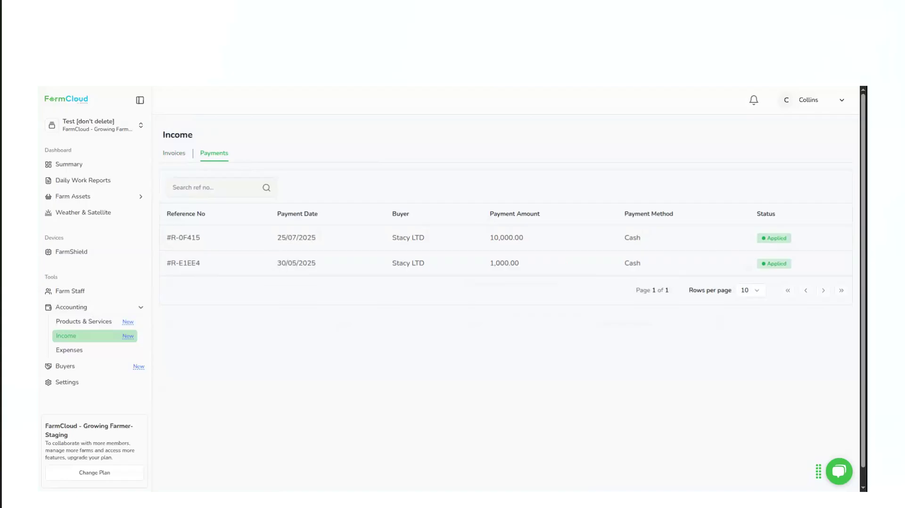
click(168, 156)
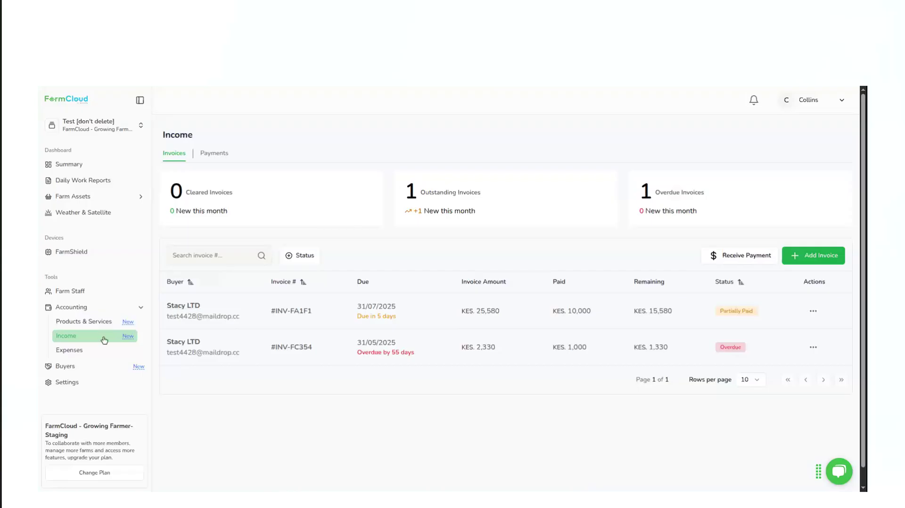
Open the Expenses section of accounting
click(78, 352)
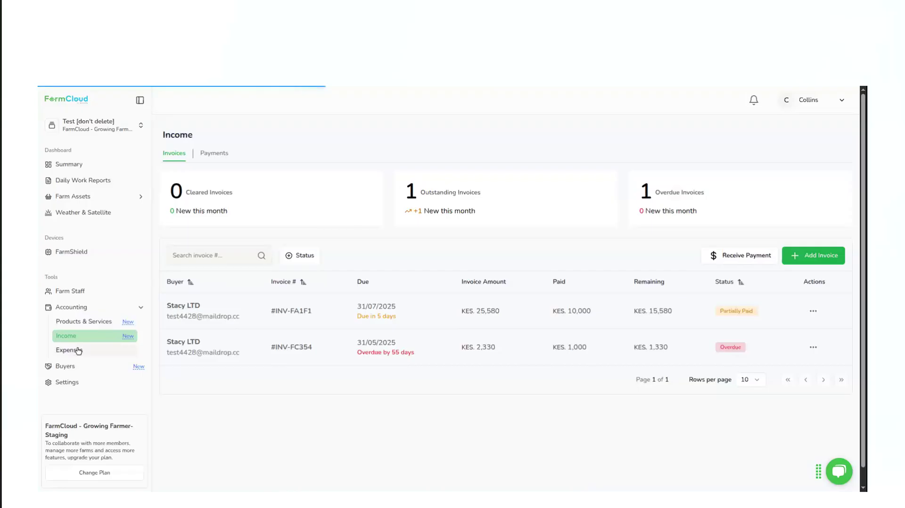
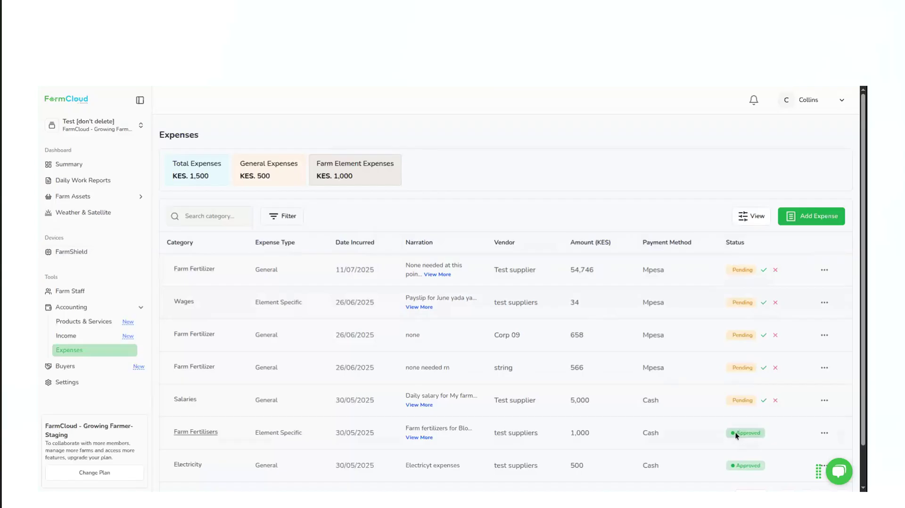
Reject the pending Farm Fertilizer expense of 54,746 KES and start a new Element Specific Expense
click(775, 270)
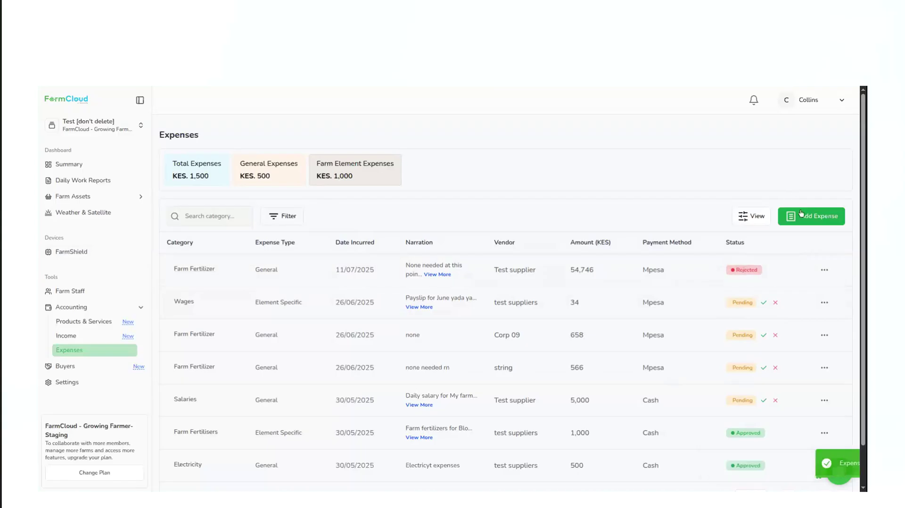
click(803, 221)
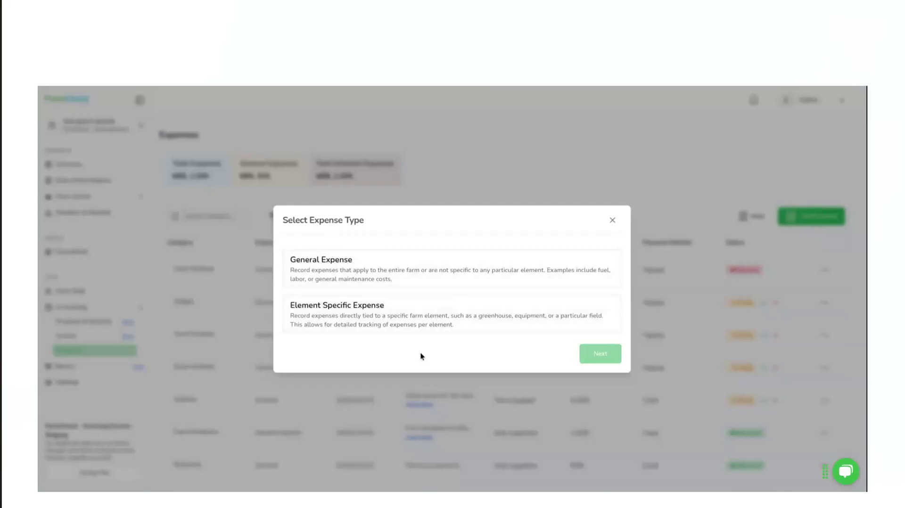
click(414, 316)
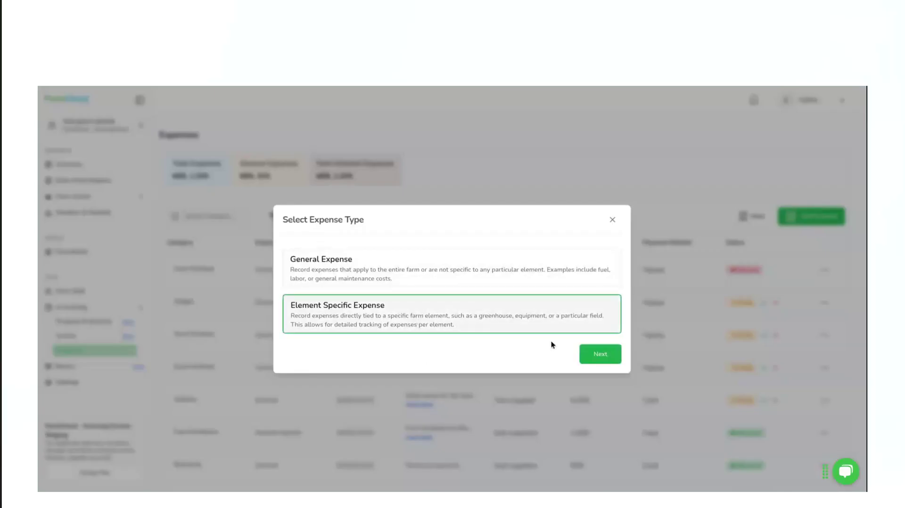
click(600, 354)
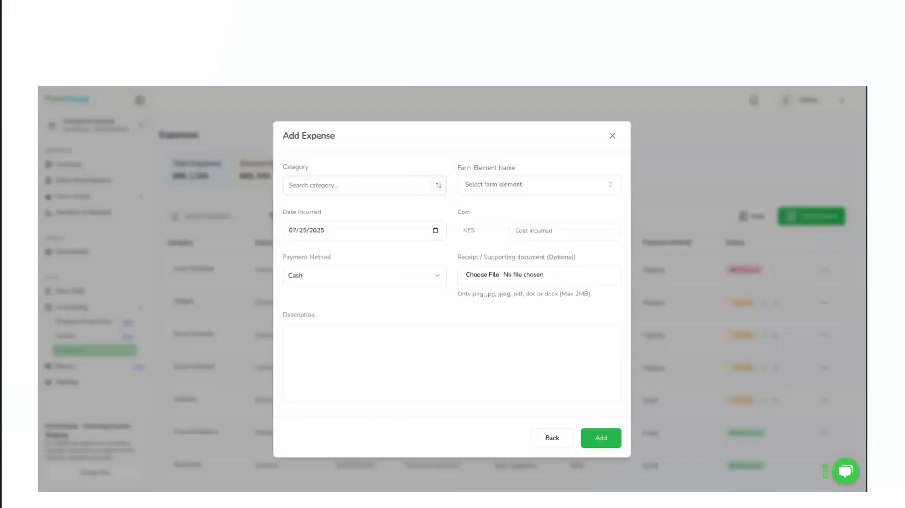
Set the expense's category to Seeds and Seedlings, farm element to Block Apples, plant variety to batian and supplier to Corp 09
click(323, 188)
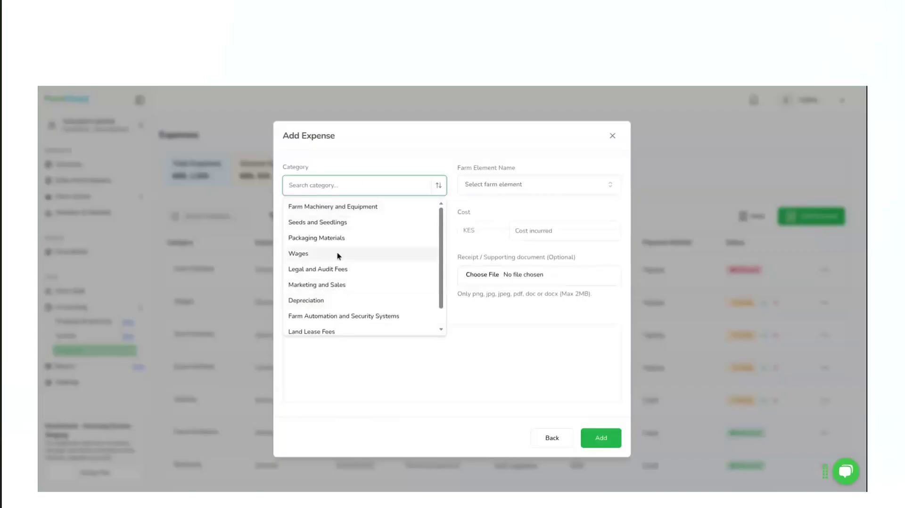
click(315, 224)
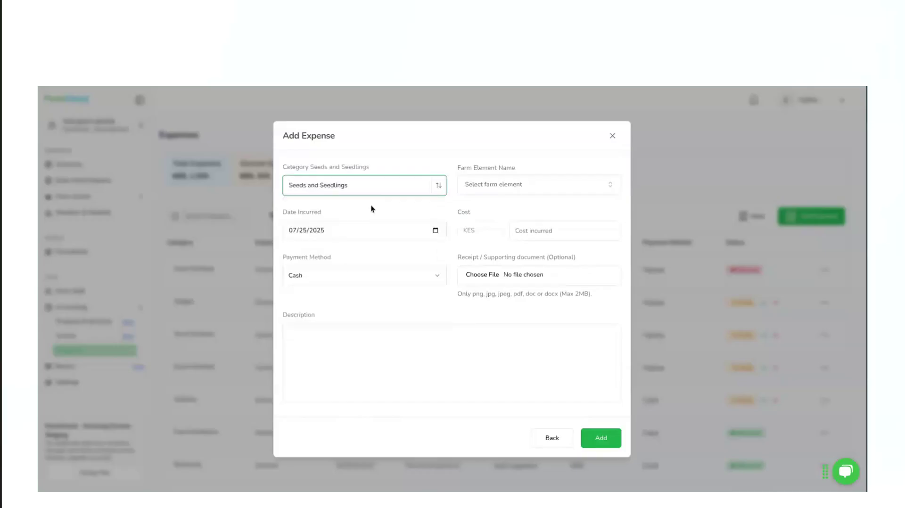
click(510, 194)
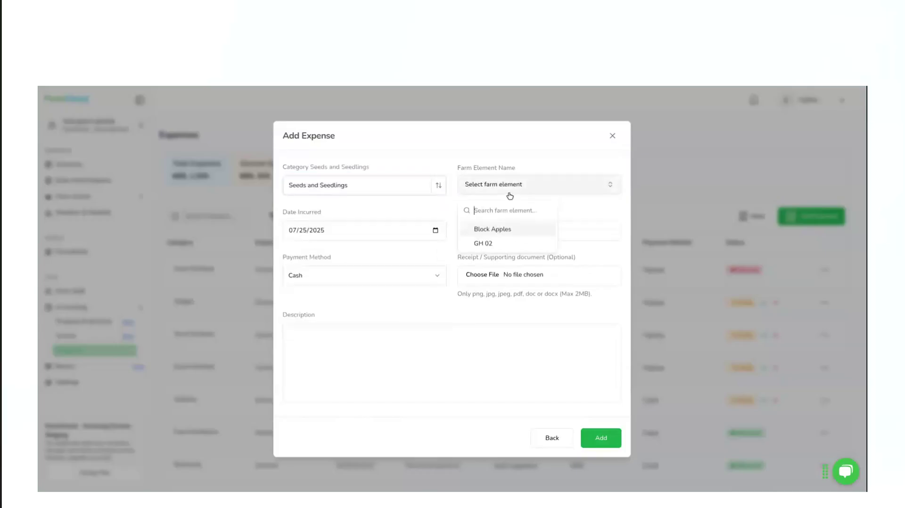
click(493, 227)
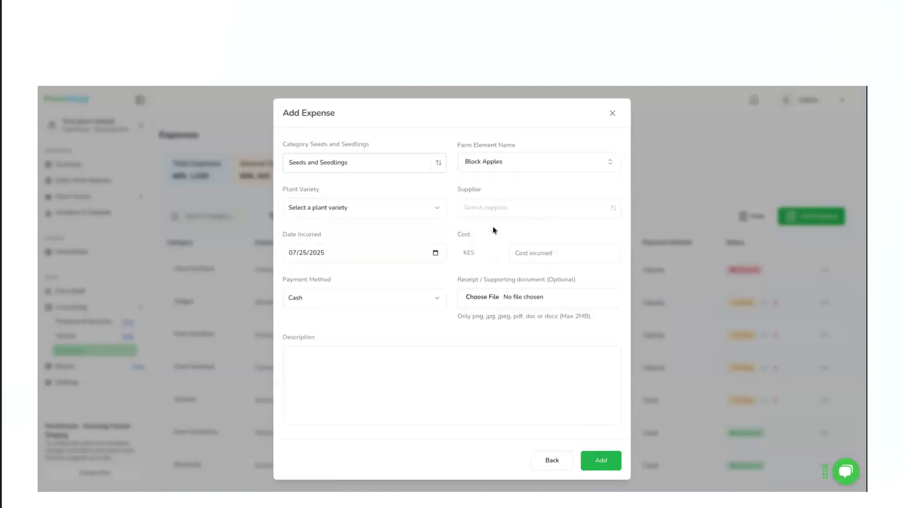
click(401, 213)
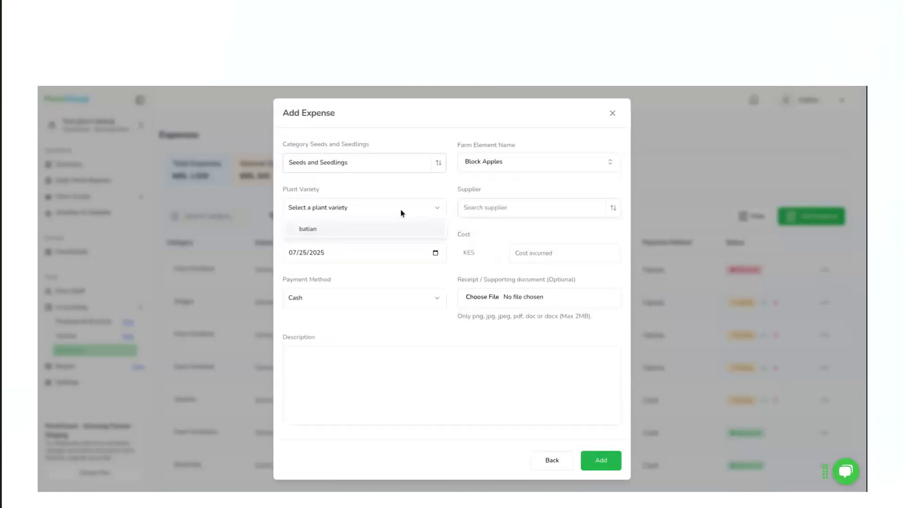
click(360, 233)
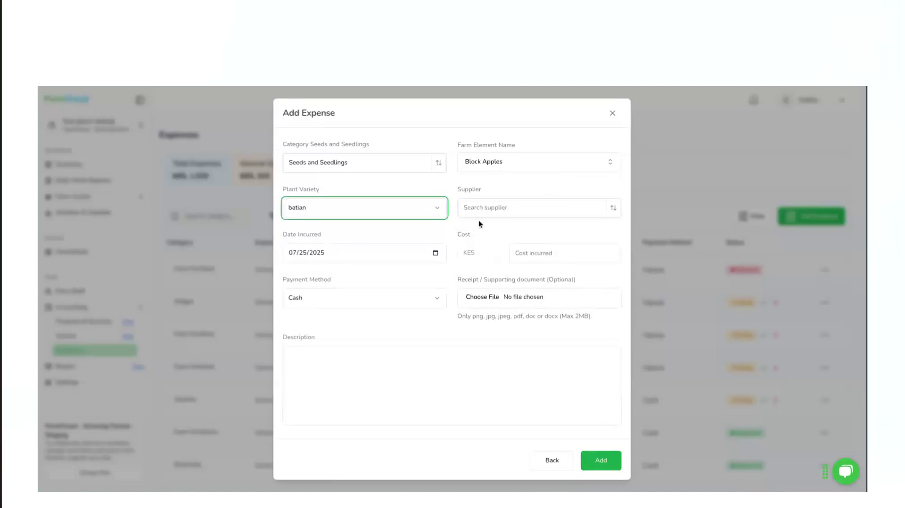
click(513, 207)
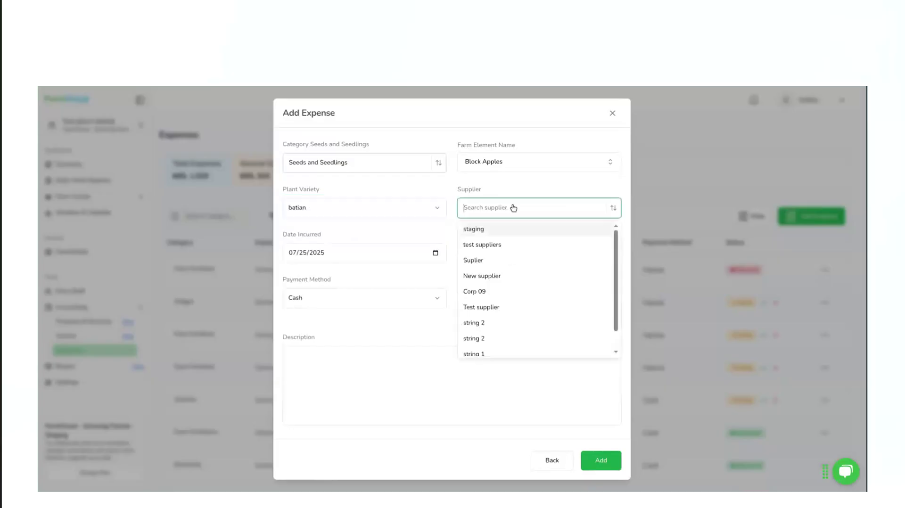
click(493, 292)
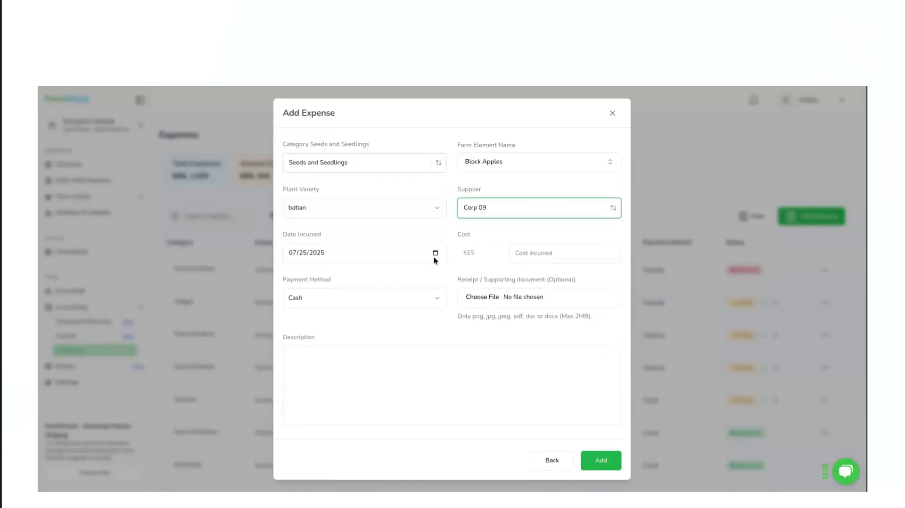
Enter a cost of 1000 KES for the seedlings expense and set its payment method to M-Pesa
click(554, 253)
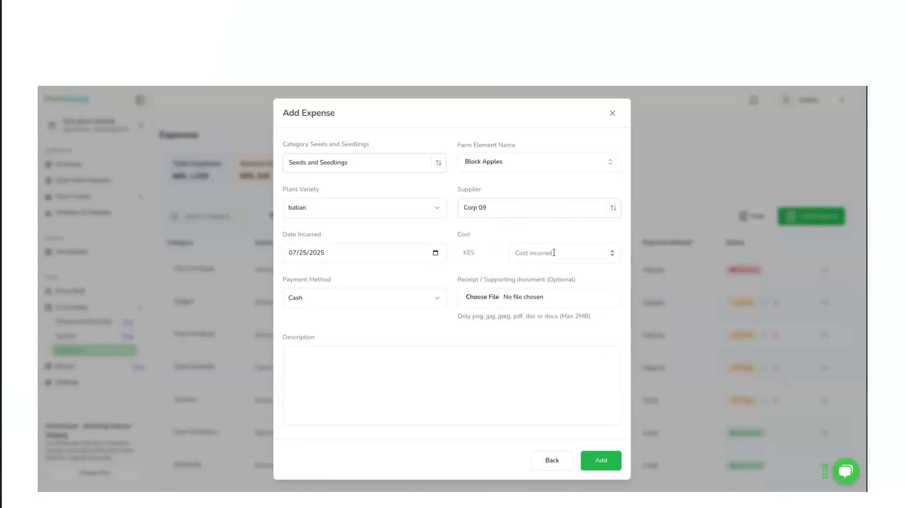
click(554, 253)
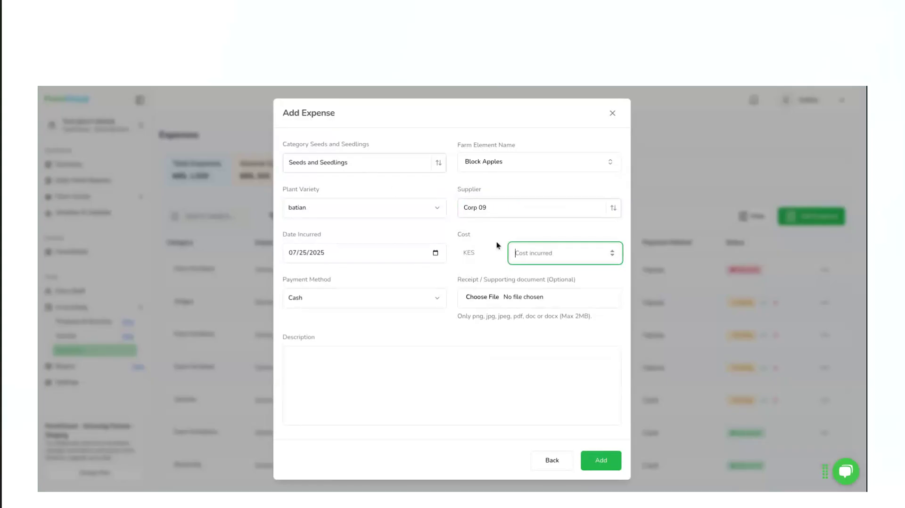
text(1000)
click(364, 305)
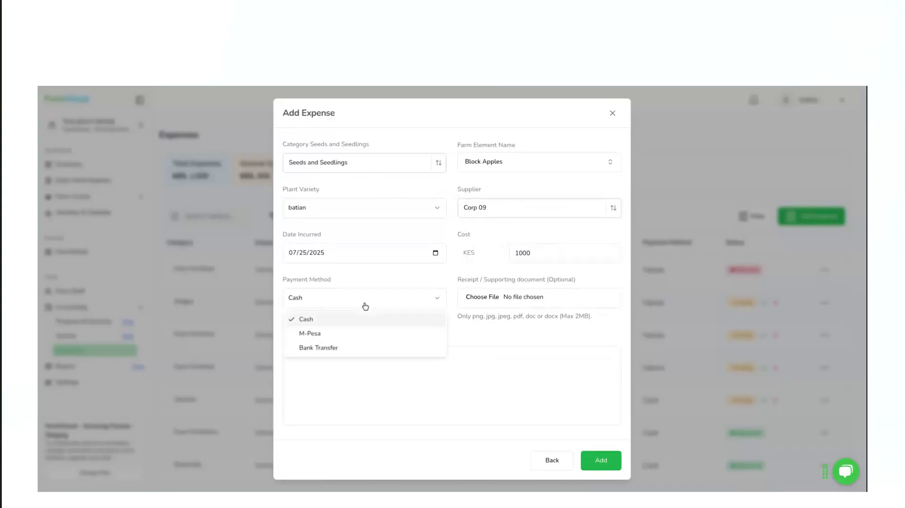
click(322, 334)
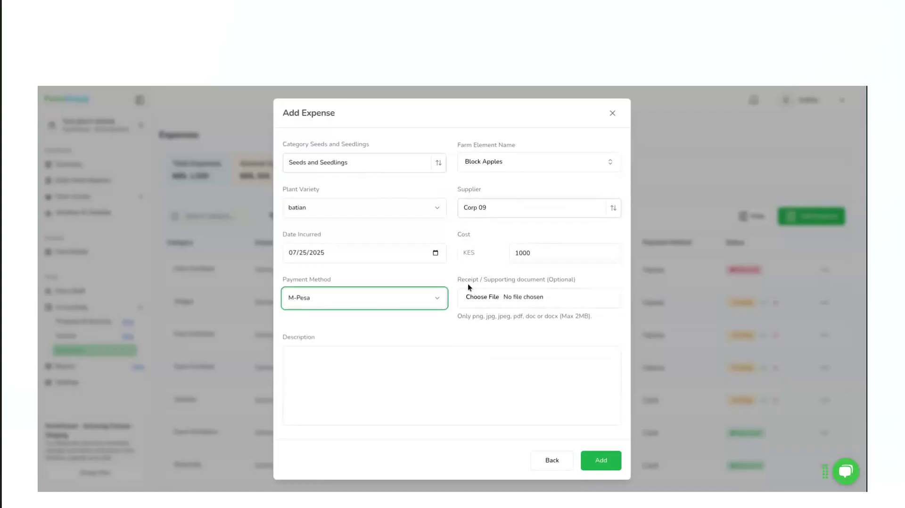
Save the seedlings expense with the description "Expense for seedling" and approve it in the expenses list
click(371, 380)
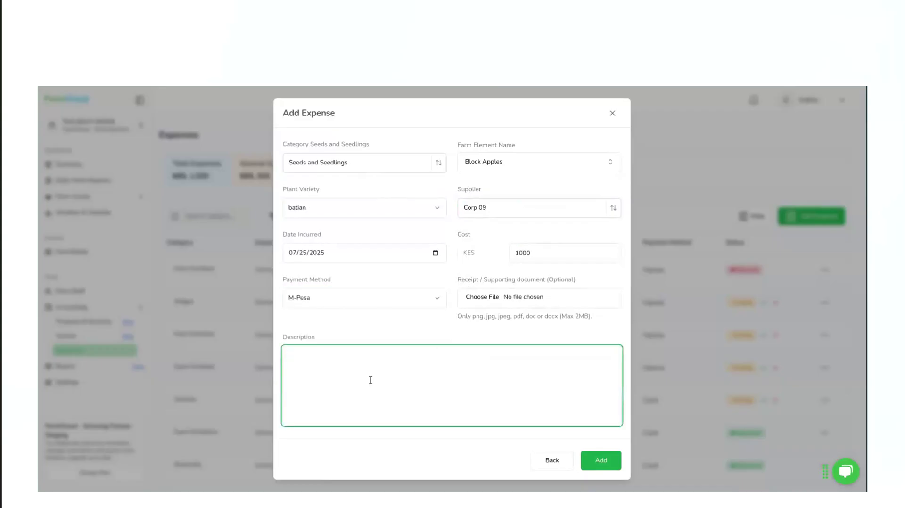
text(Expense for seedling)
click(601, 466)
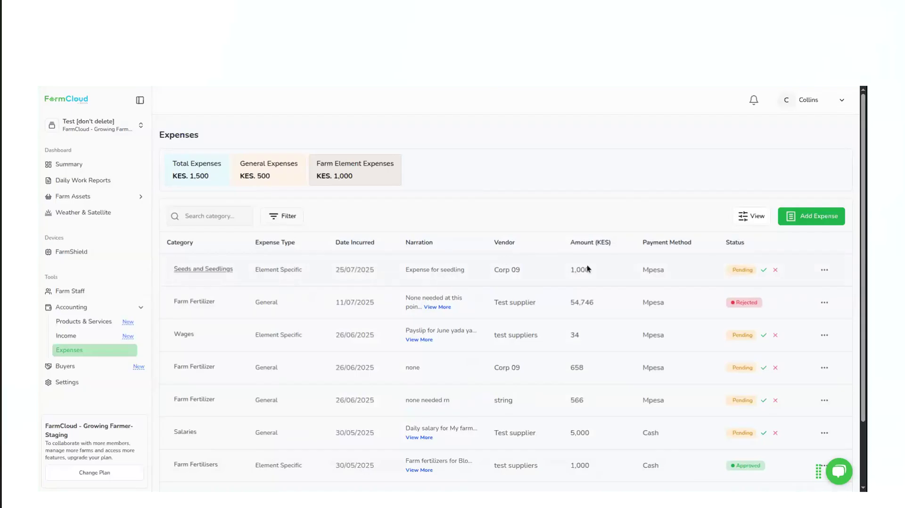
click(764, 271)
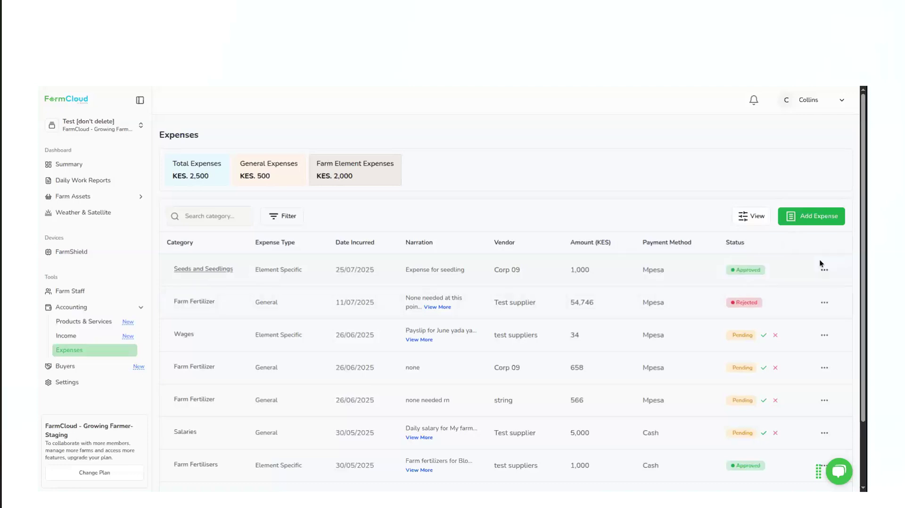
Start another expense and switch its type to General Expense
click(803, 216)
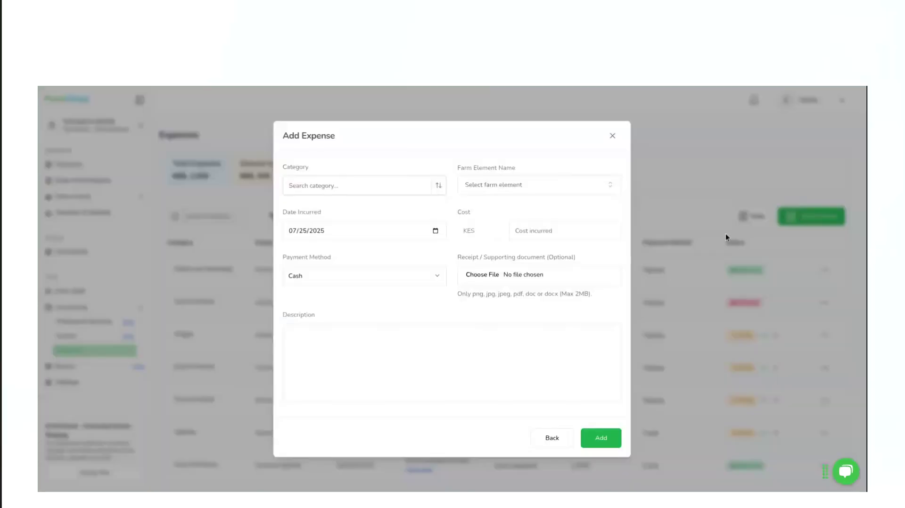
click(377, 186)
click(552, 441)
click(552, 439)
click(459, 285)
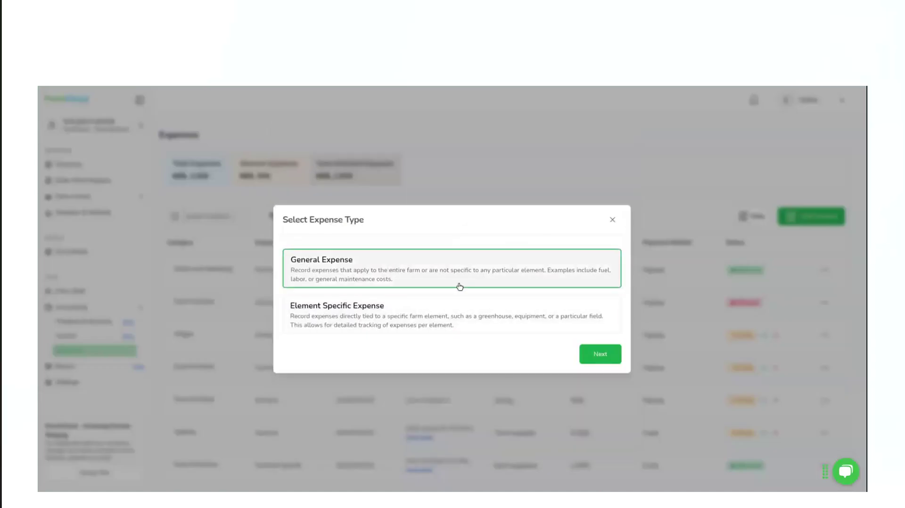
click(595, 354)
Set the general expense's category to Farm Machinery and Equipment and its supplier to Corp 09
click(338, 188)
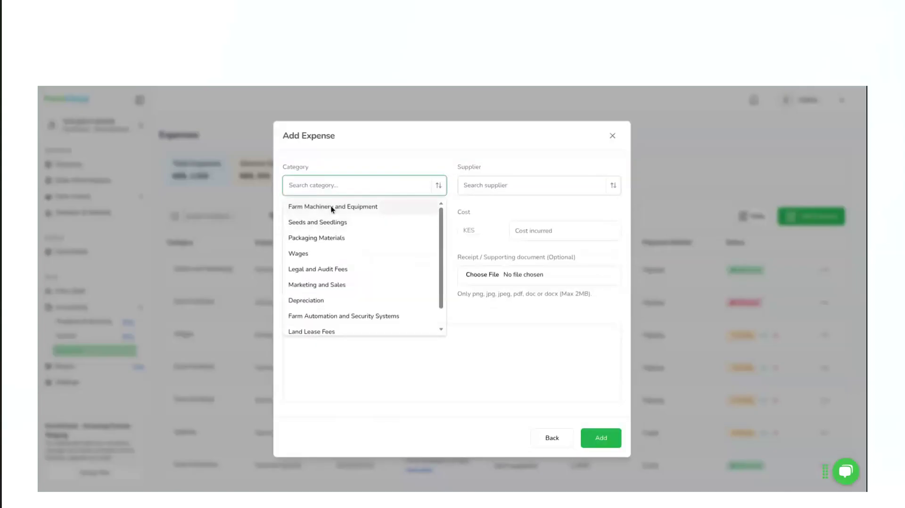
click(332, 208)
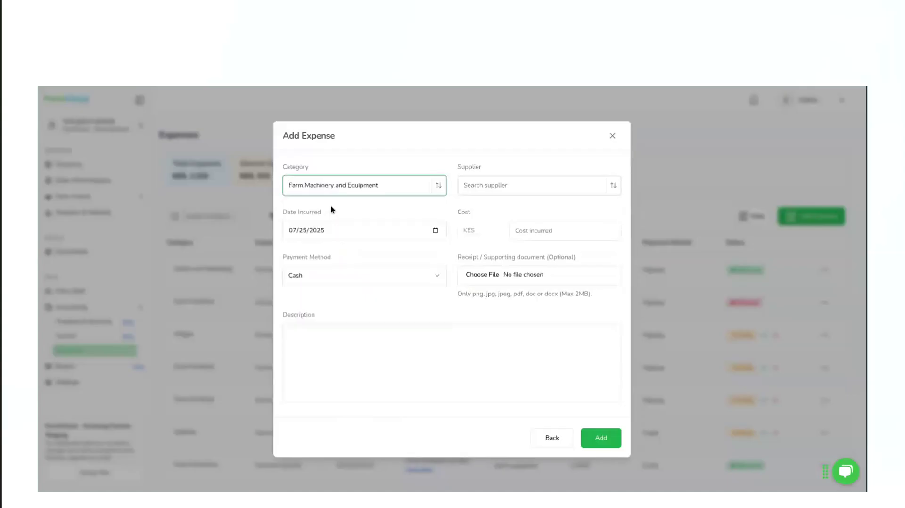
click(537, 185)
scroll(516, 265, down, 1)
click(505, 258)
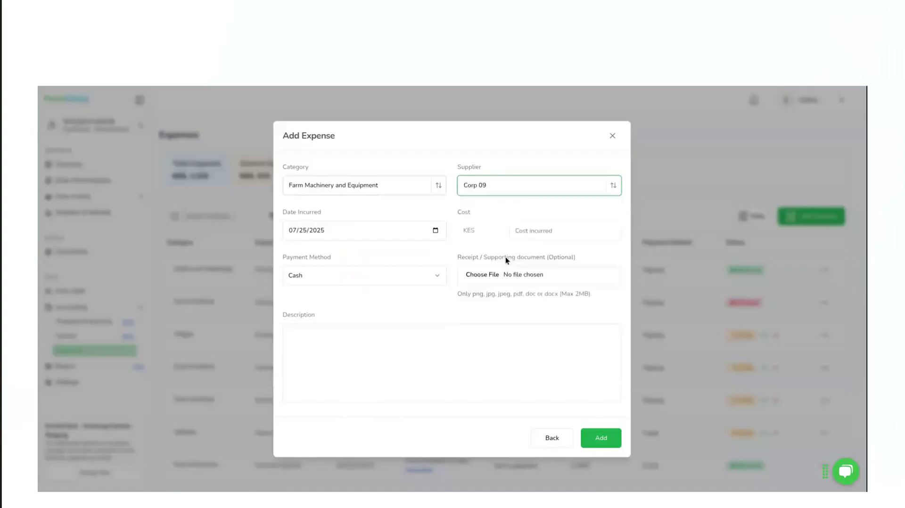
Enter a cost of 10000 KES for the machinery expense and choose M-Pesa as its payment method
click(541, 231)
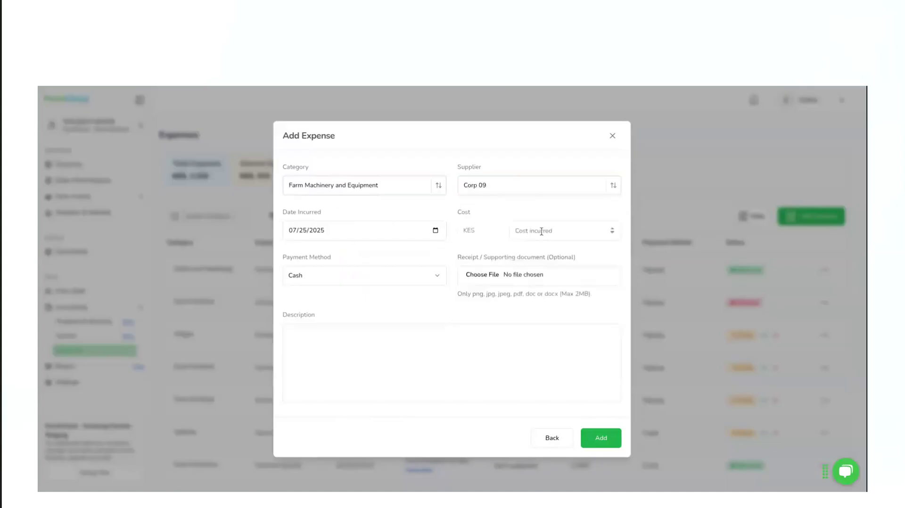
click(541, 231)
text(10000)
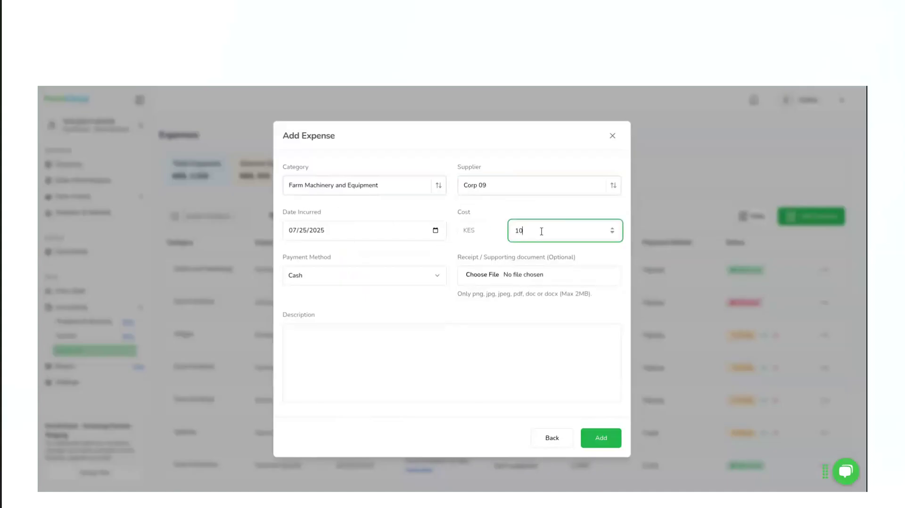
click(323, 285)
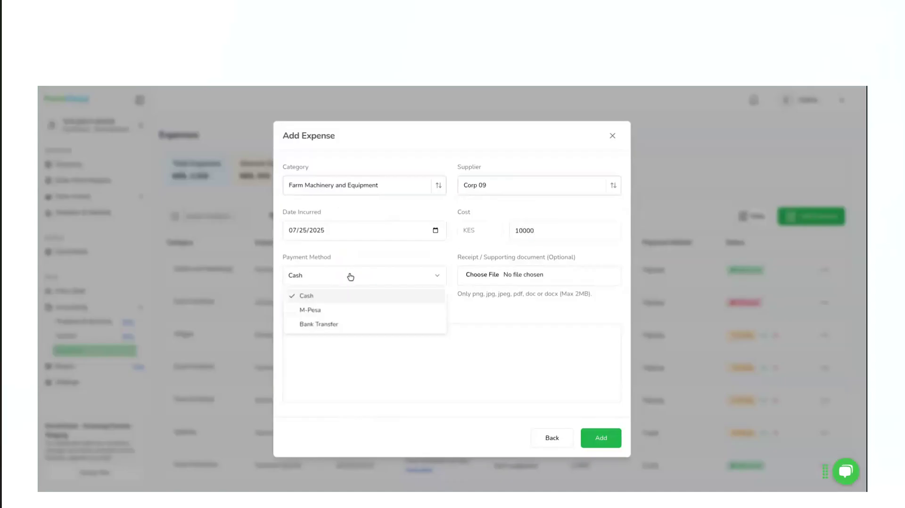
click(315, 312)
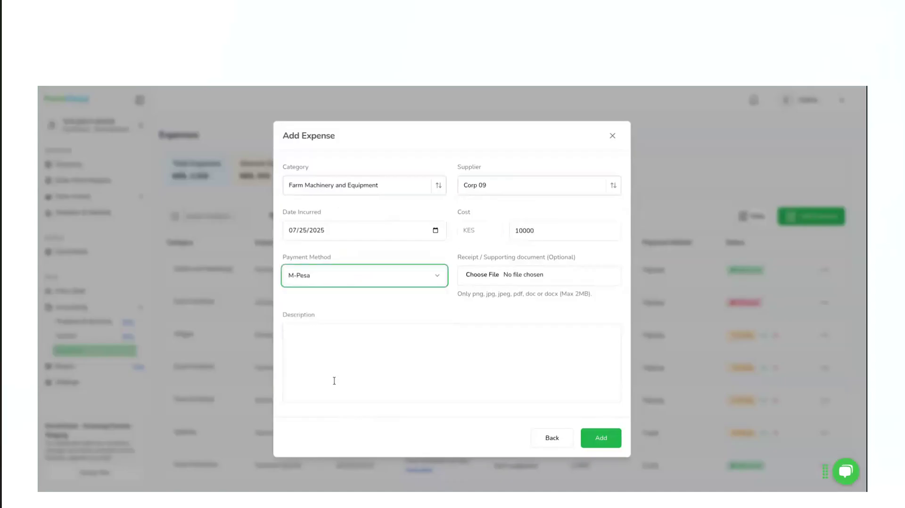
Save the general expense with the description "Farm machinery" and approve it in the expenses list
click(378, 363)
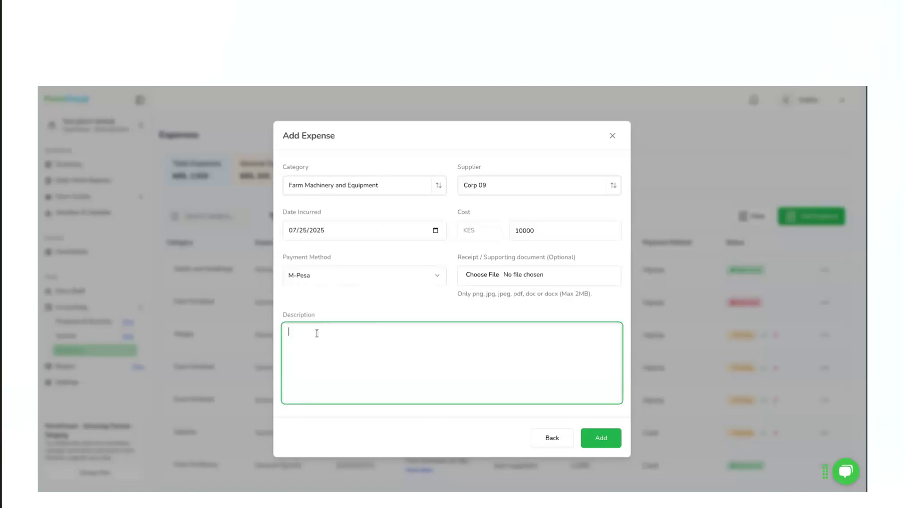
text(Farm machinery)
click(607, 439)
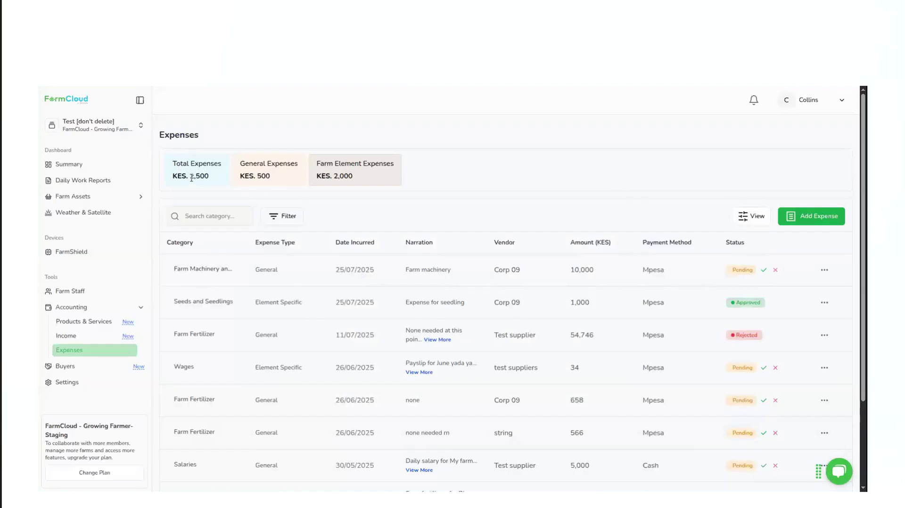
click(763, 271)
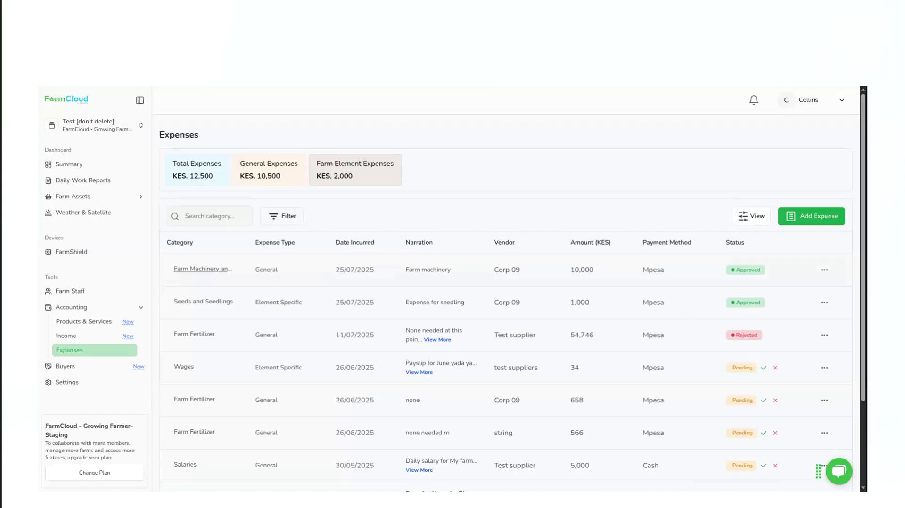
Examine the machinery expense's info, including its amount, status, supplier and supporting documents, and close it
click(205, 271)
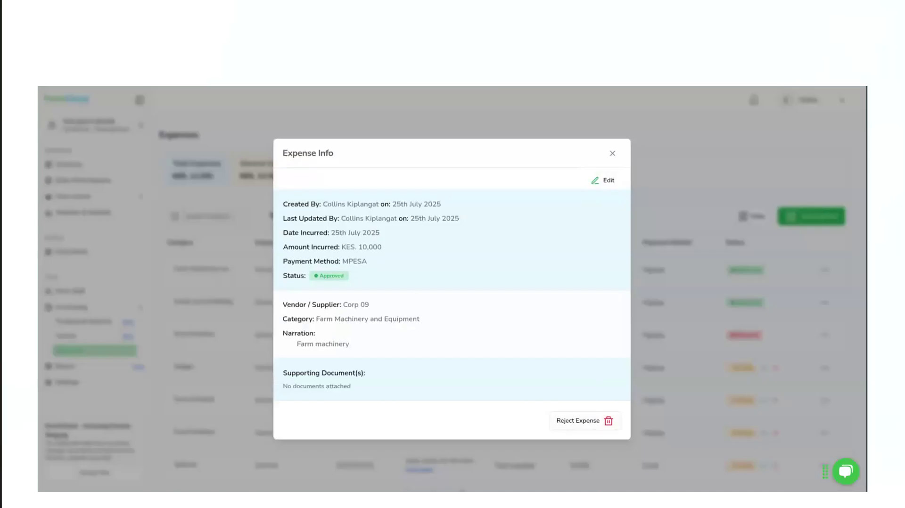
click(611, 155)
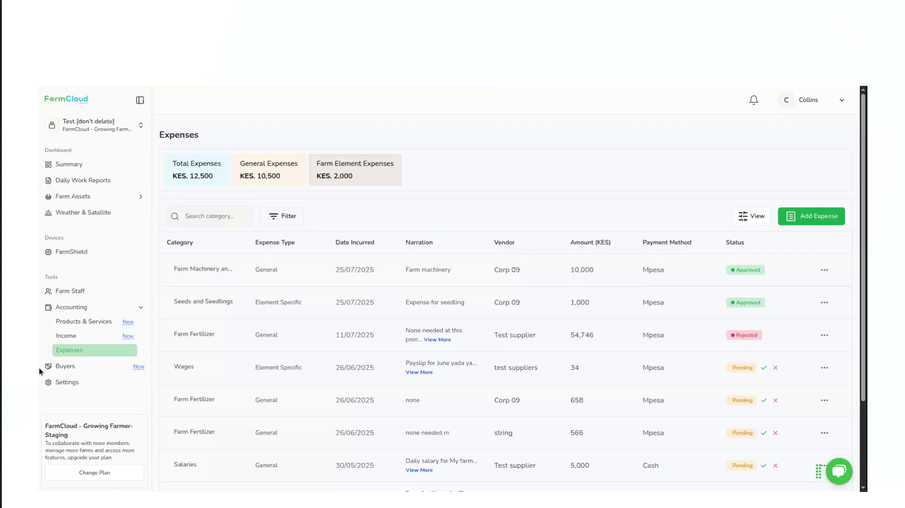
Start a new record in the Buyers section and set its currency to Kenyan Shilling (KES)
click(70, 373)
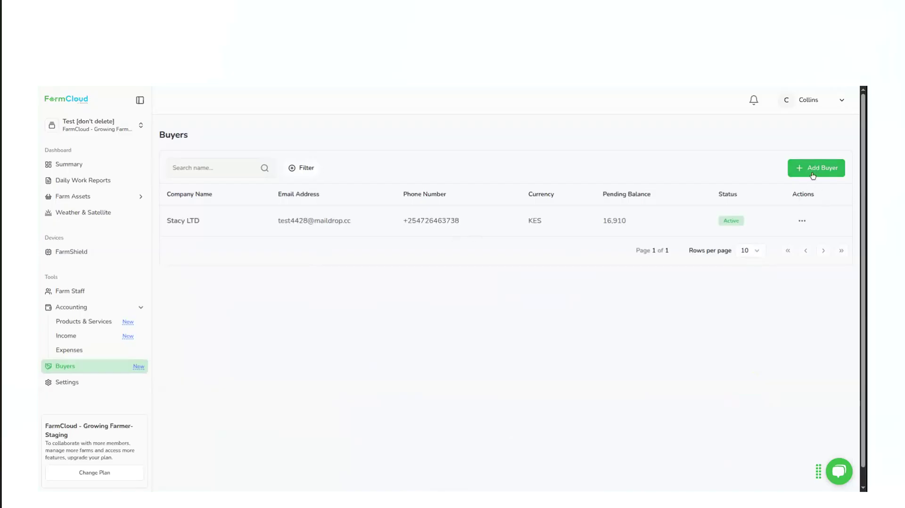
click(812, 176)
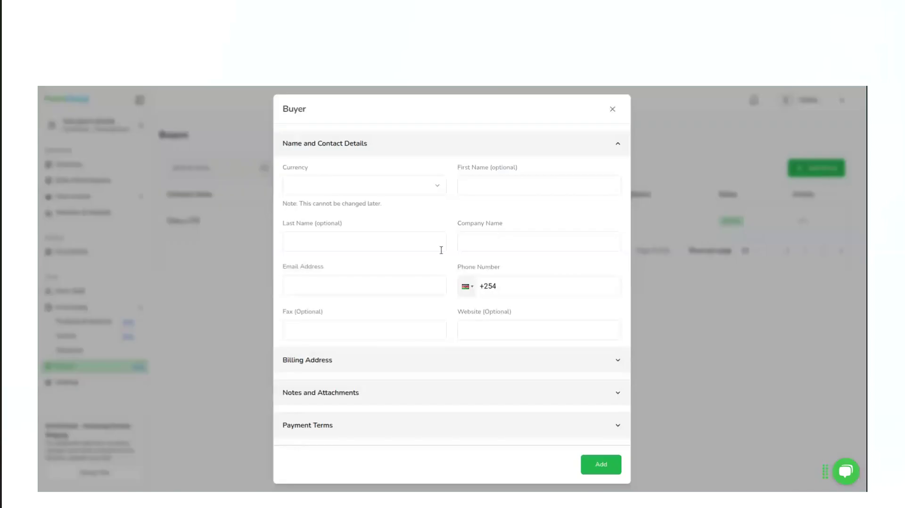
click(318, 187)
scroll(338, 307, down, 15)
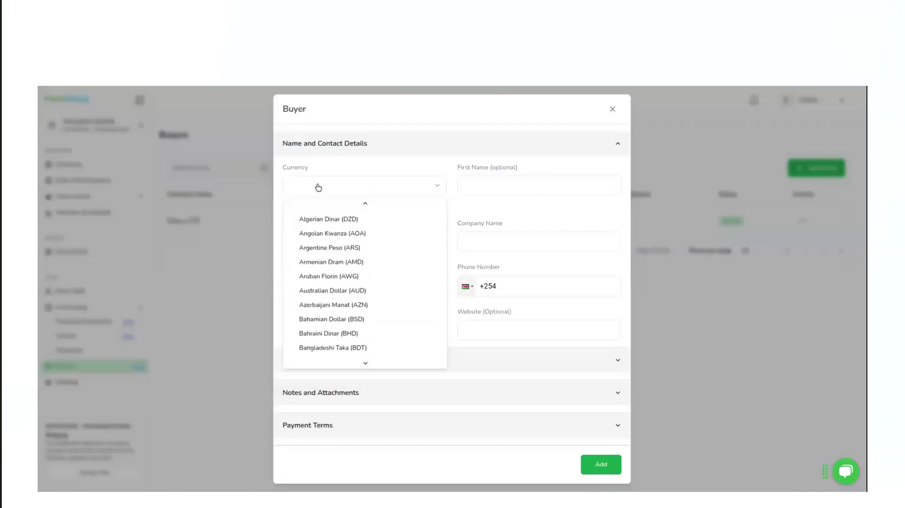
scroll(333, 336, down, 3)
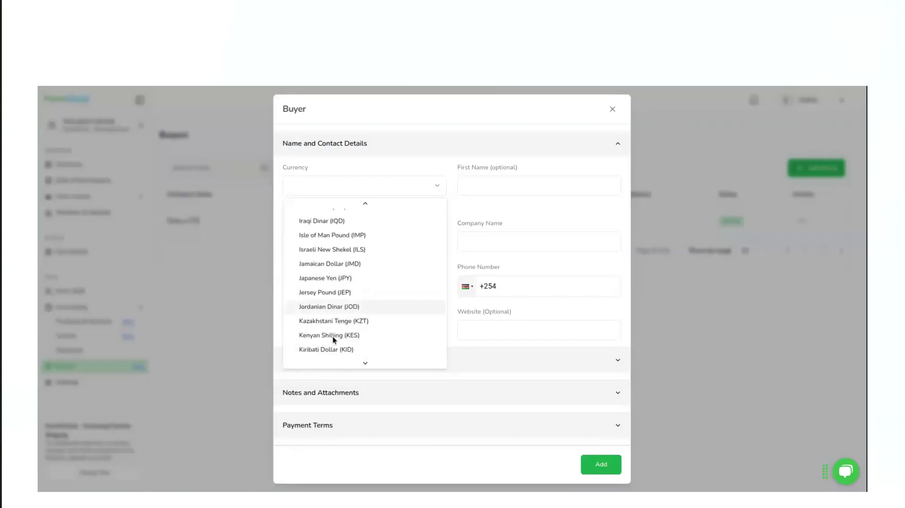
click(332, 295)
Fill in the new buyer's first name and last name
click(487, 186)
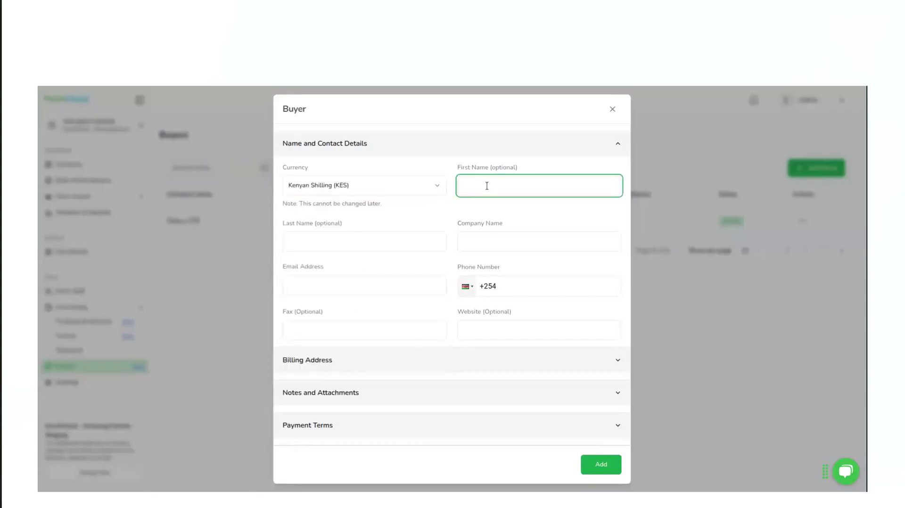
text(Test)
key(BackSpace)
key(BackSpace)
key(BackSpace)
key(BackSpace)
text(Present)
click(346, 239)
text(Buyer)
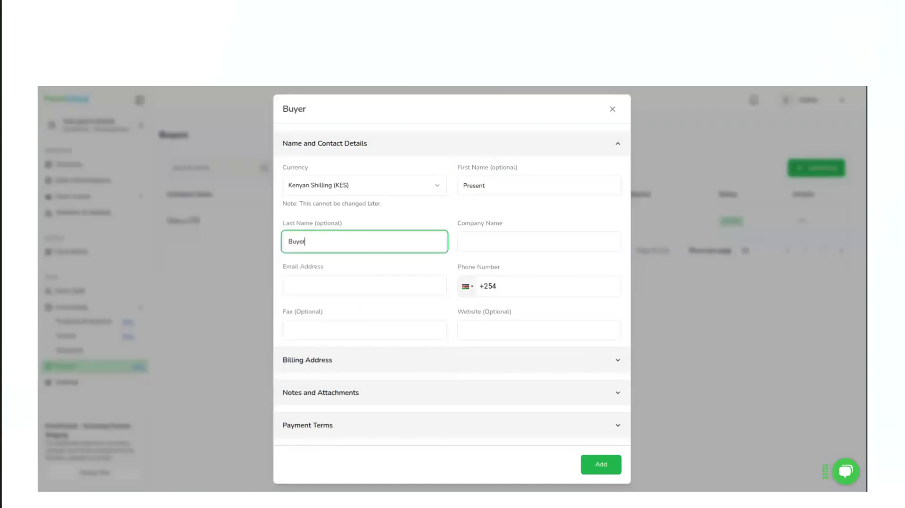
Set the buyer's company name to Present LTD
click(505, 238)
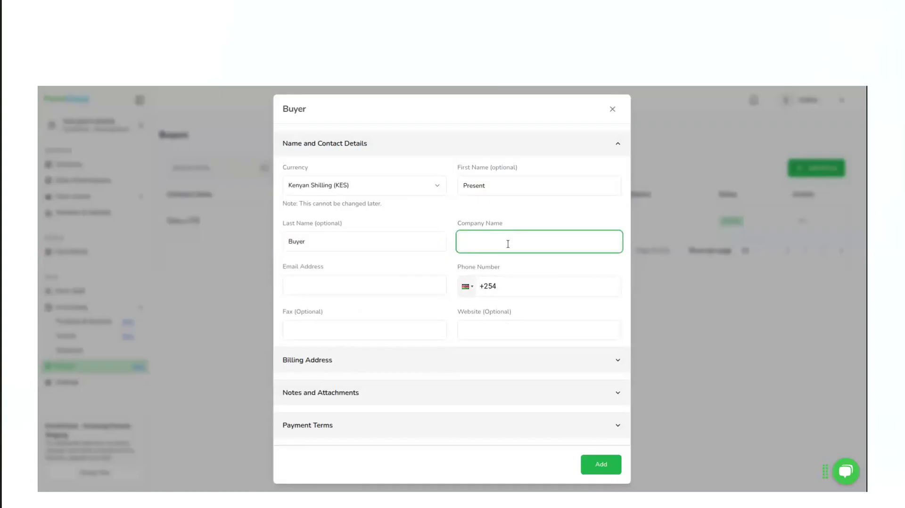
click(520, 265)
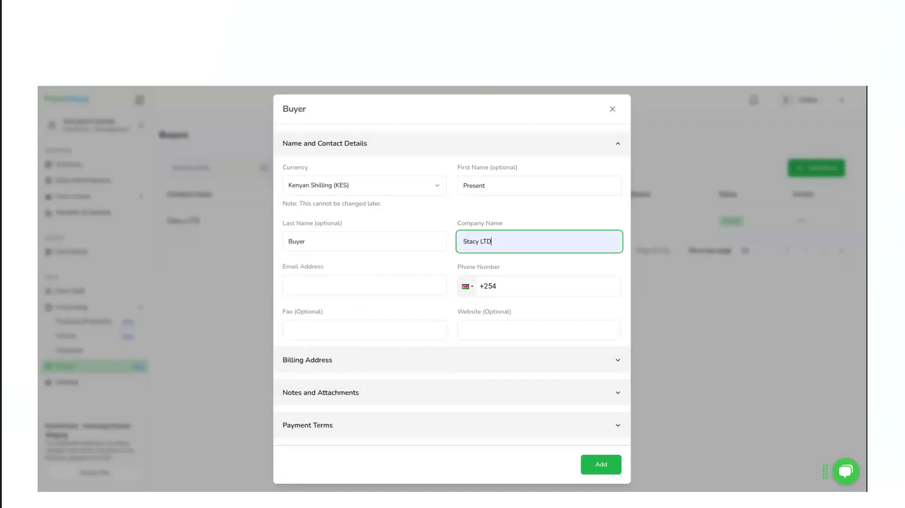
double_click(470, 241)
text(Prese)
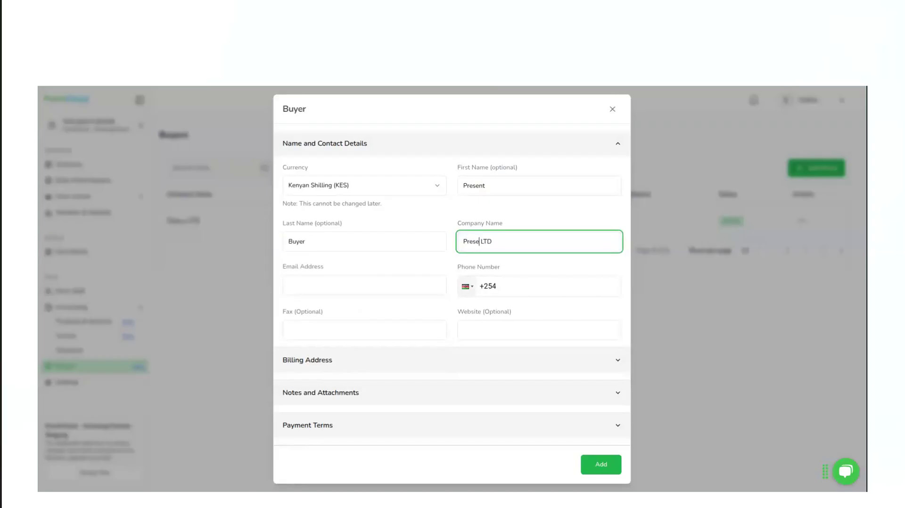
text(nt)
Fill in the buyer's e-mail address and phone number
click(306, 289)
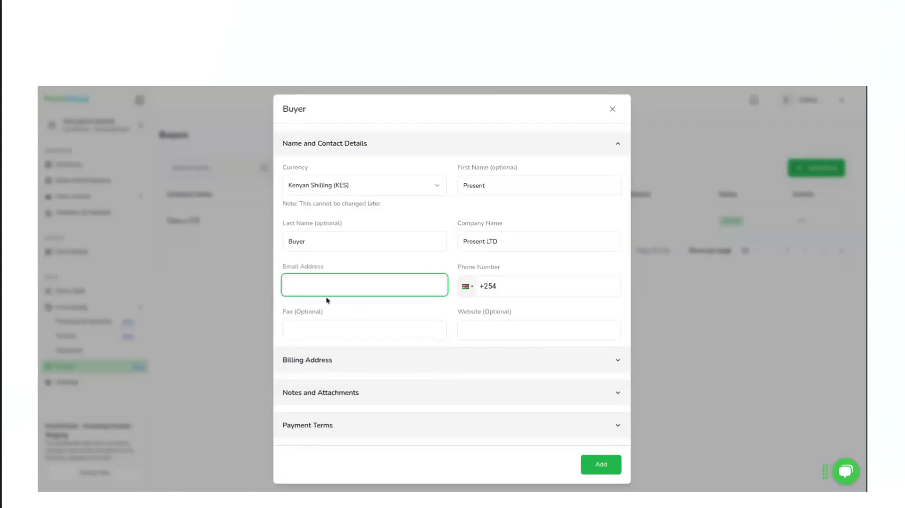
key(ctrl+v)
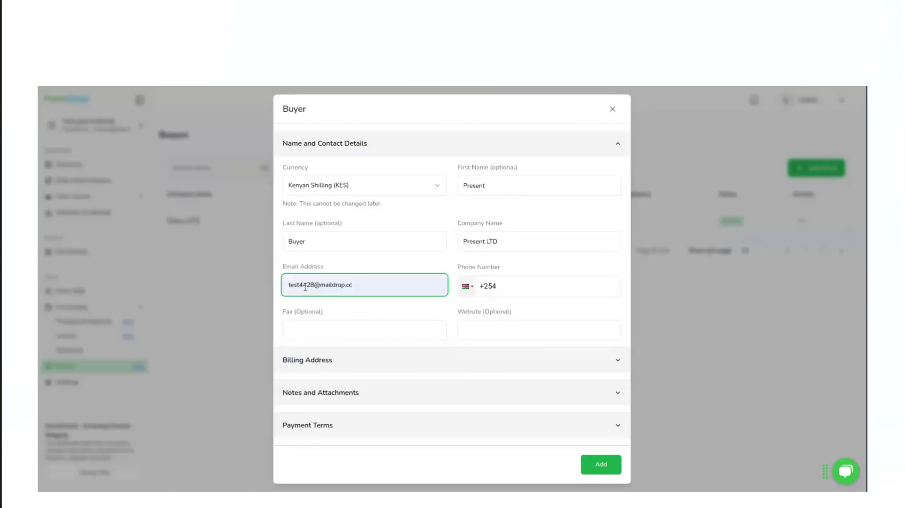
drag(313, 285, 300, 283)
text(01)
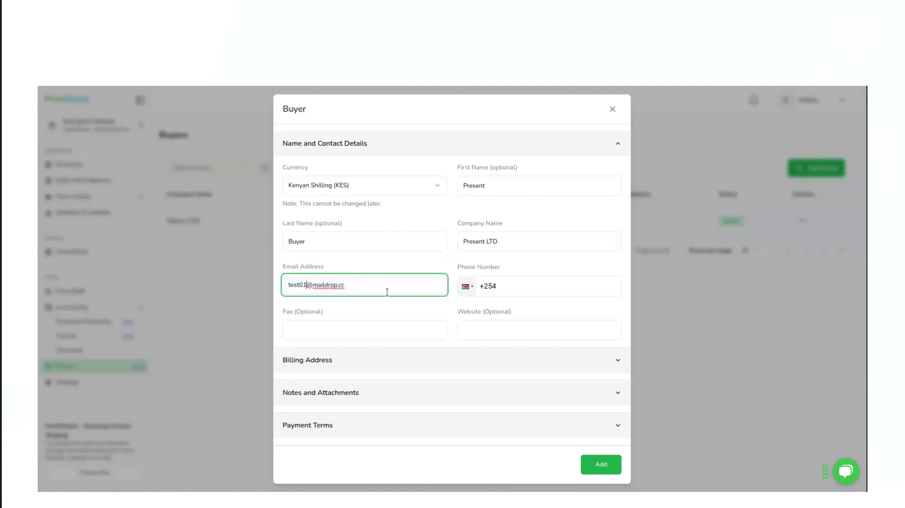
click(506, 288)
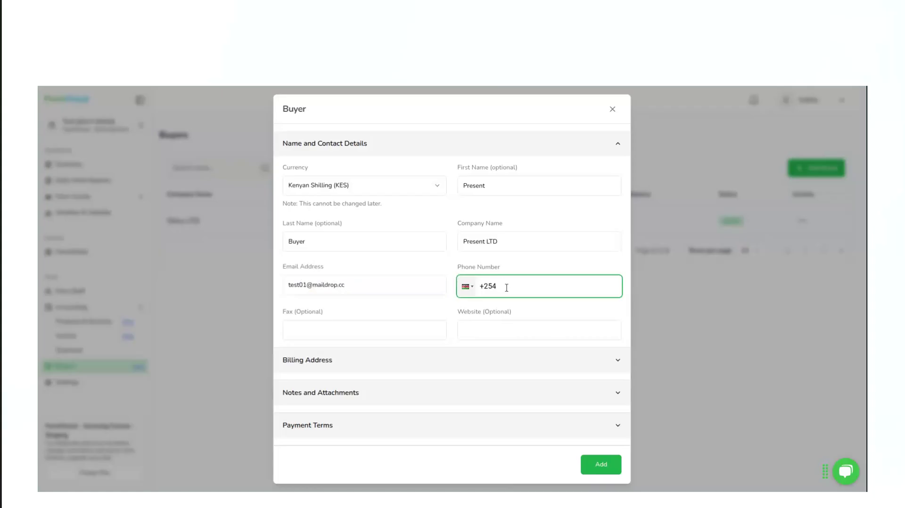
Expand the billing address details and fill in both street address fields
click(481, 366)
scroll(481, 366, down, 3)
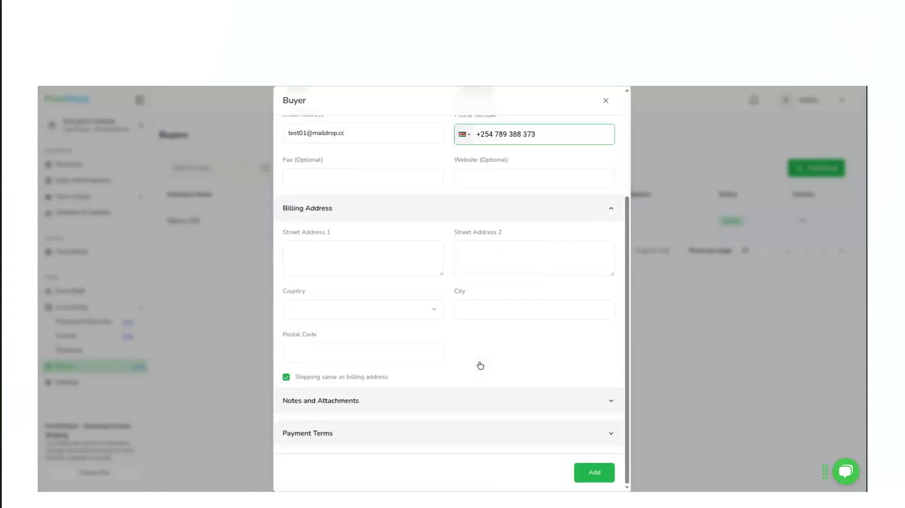
click(314, 251)
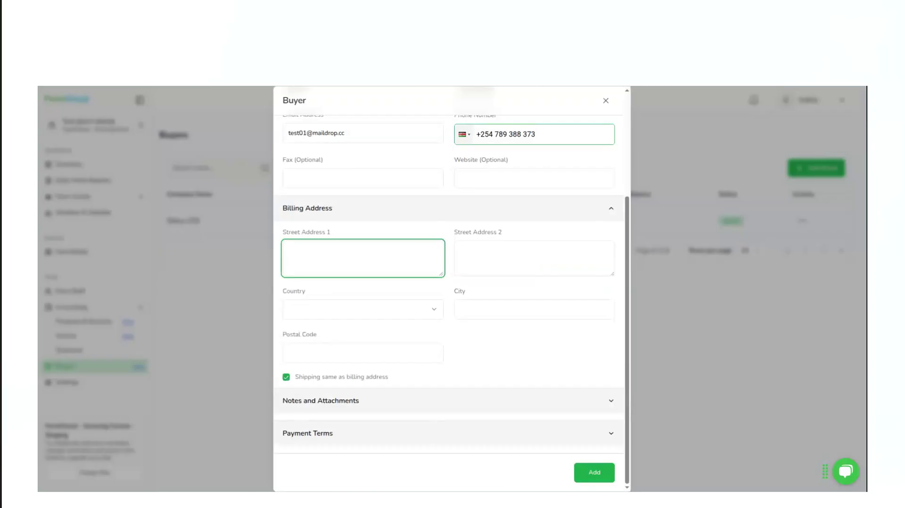
text(Nairobi, Kenya)
click(473, 260)
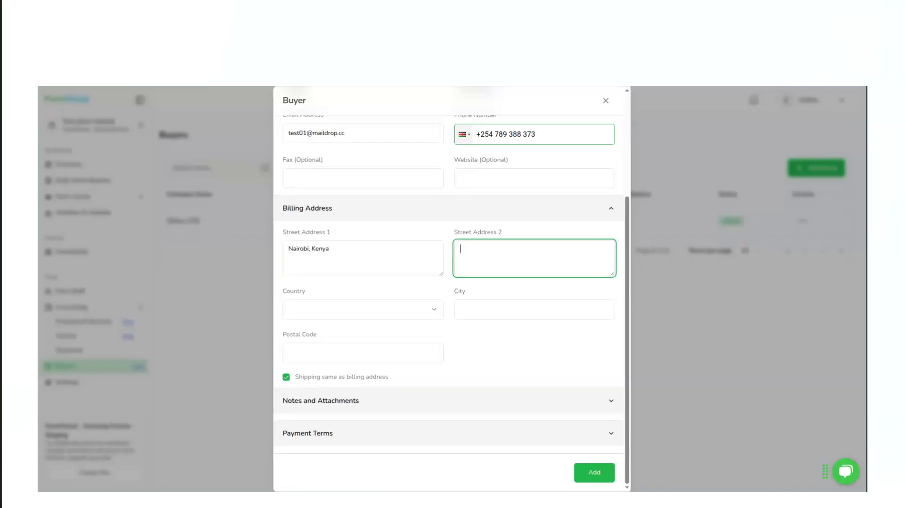
text(Nakuru, Kenya)
Set the billing country to Kenya and fill in the billing city and postal code
click(349, 309)
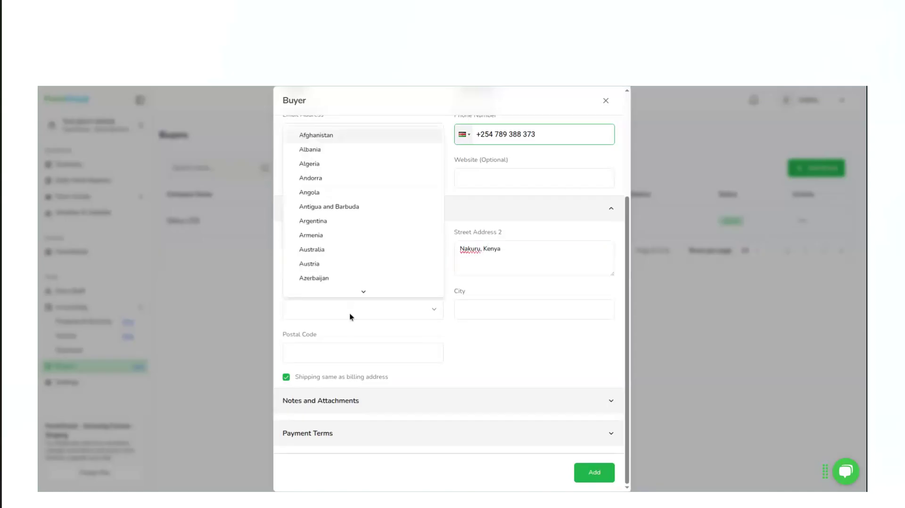
scroll(333, 253, down, 20)
scroll(325, 221, down, 2)
click(315, 195)
click(499, 308)
text(Nairobi)
click(352, 348)
click(349, 378)
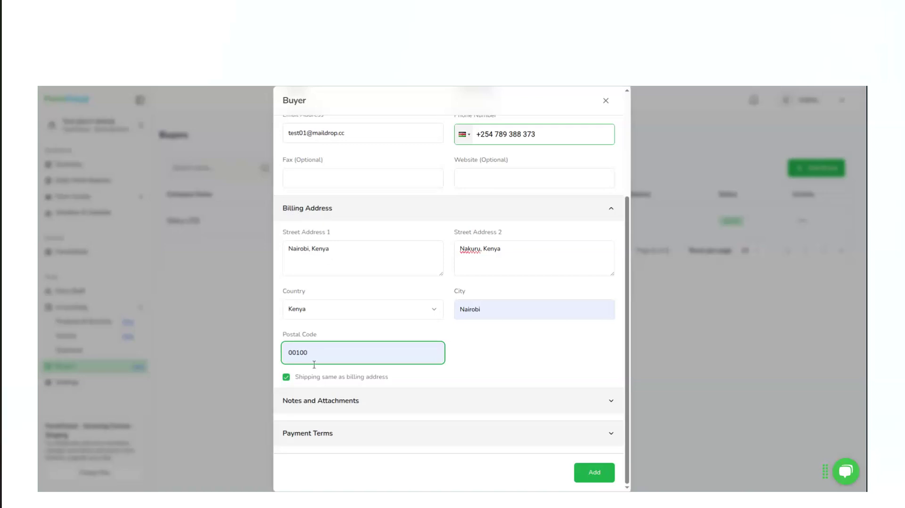
Turn off using the billing address for shipping to view the separate shipping fields, and turn it back on
click(286, 378)
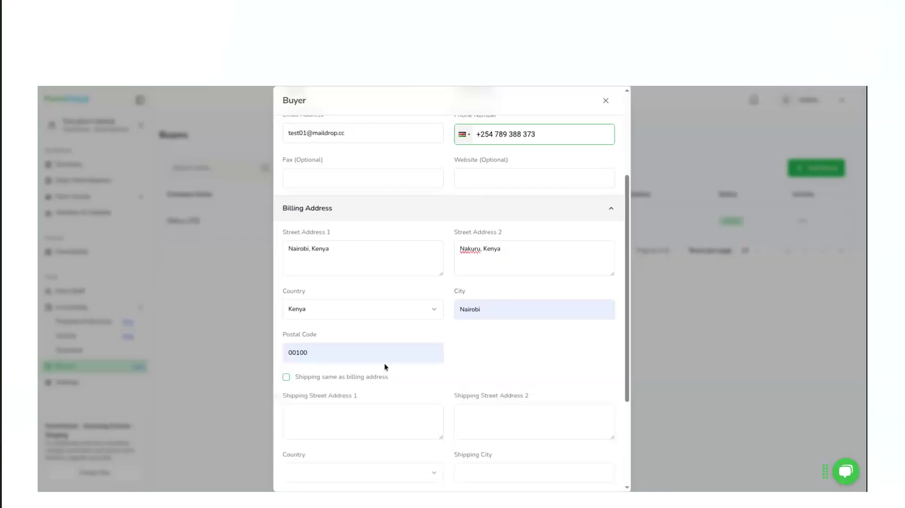
scroll(384, 364, down, 3)
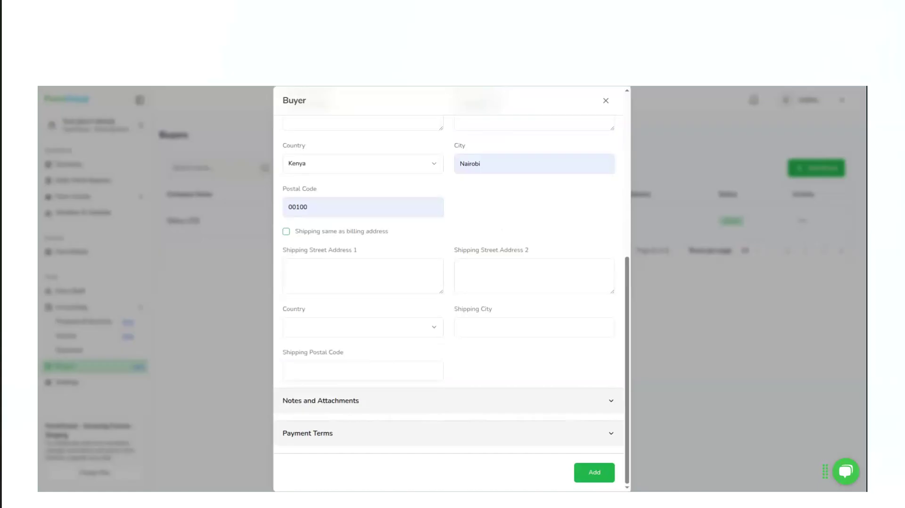
click(286, 232)
Expand the buyer's notes and attachments details and look at the notes and file upload fields
click(332, 401)
scroll(333, 401, down, 3)
click(314, 298)
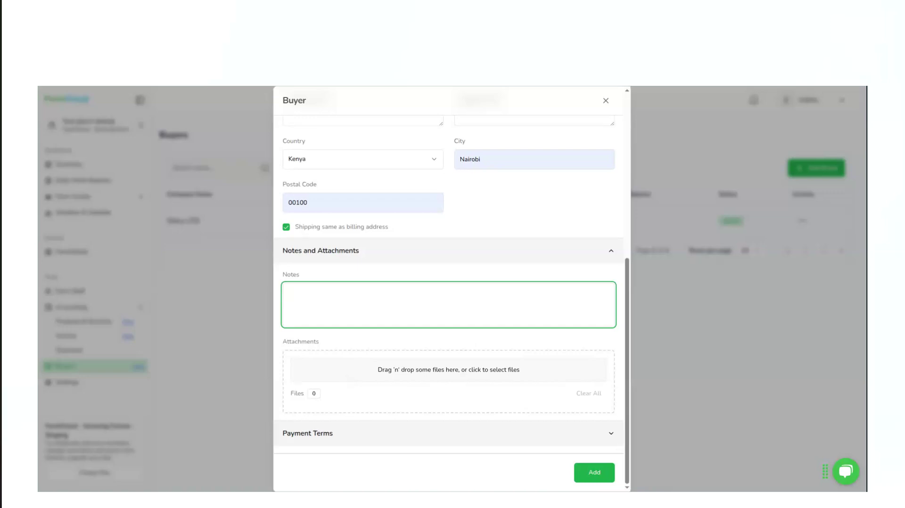
Set the payment terms to bank transfer with a 30-day invoice period and add the buyer
click(337, 431)
scroll(336, 432, down, 1)
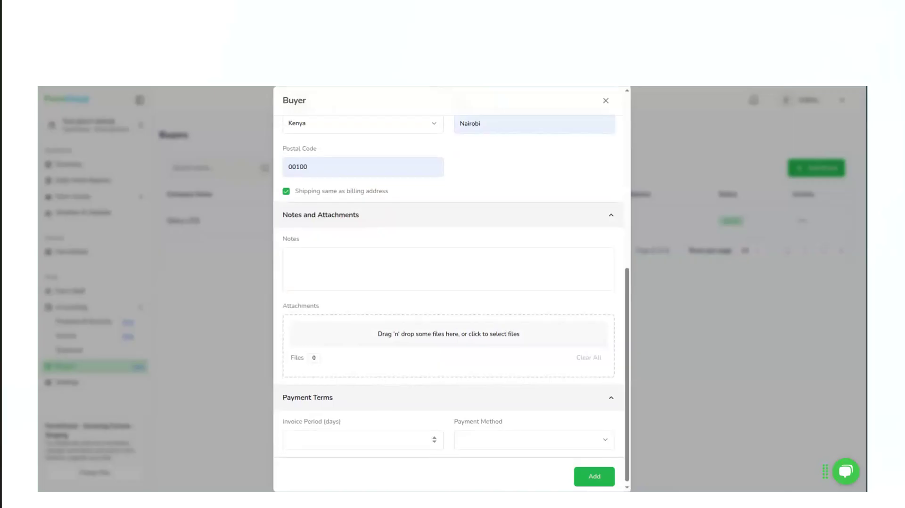
click(495, 442)
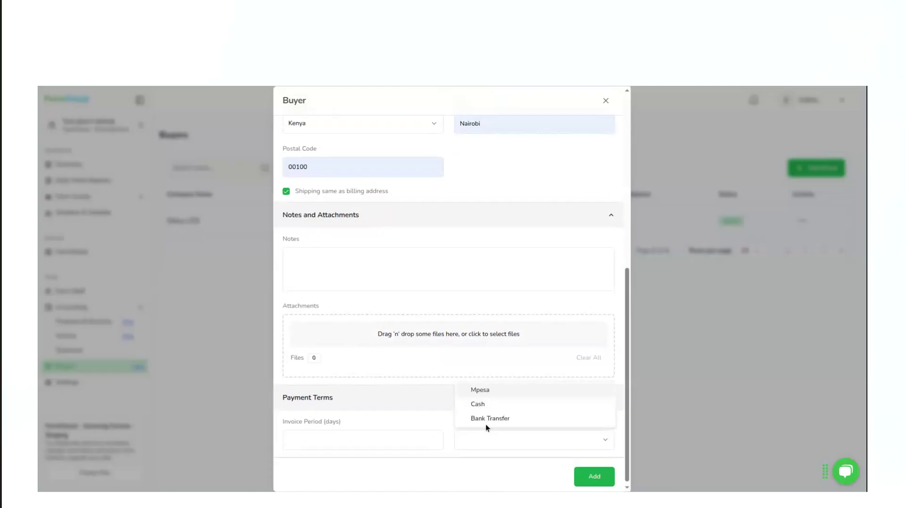
click(485, 418)
click(348, 443)
text(30)
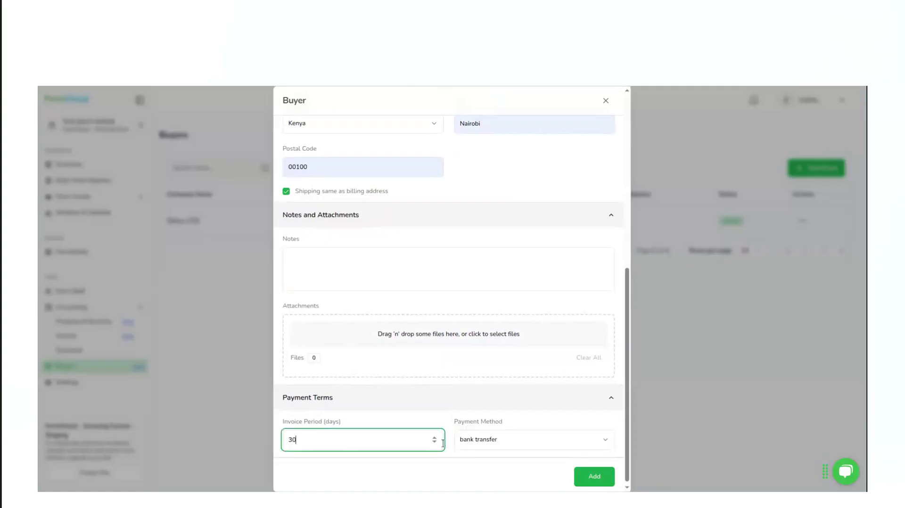
click(596, 477)
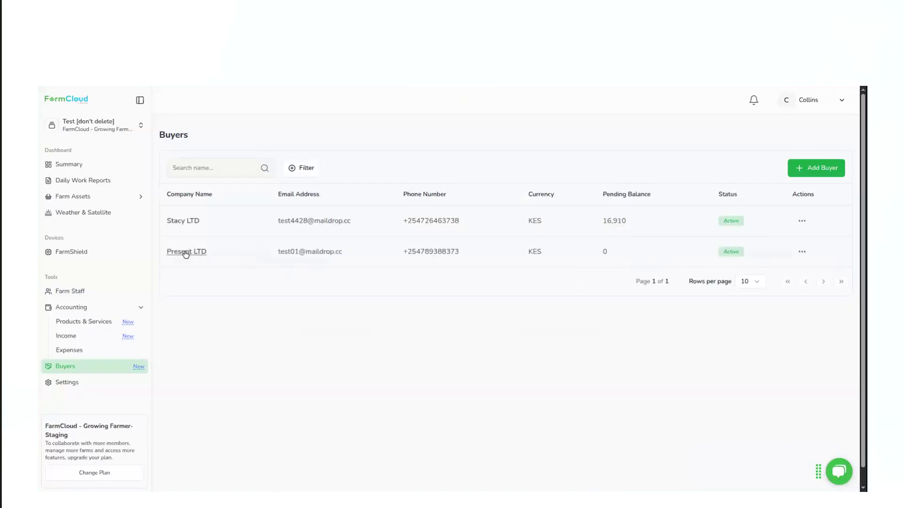
Examine Present LTD's overview with its contact, billing and address details, and open its invoices
click(186, 255)
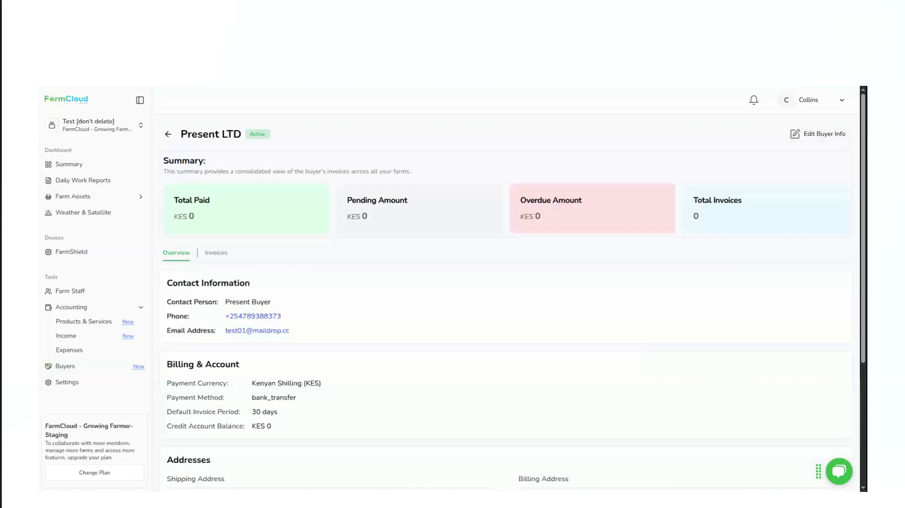
scroll(333, 346, down, 4)
scroll(333, 353, up, 4)
scroll(333, 354, down, 4)
scroll(333, 353, up, 4)
click(213, 254)
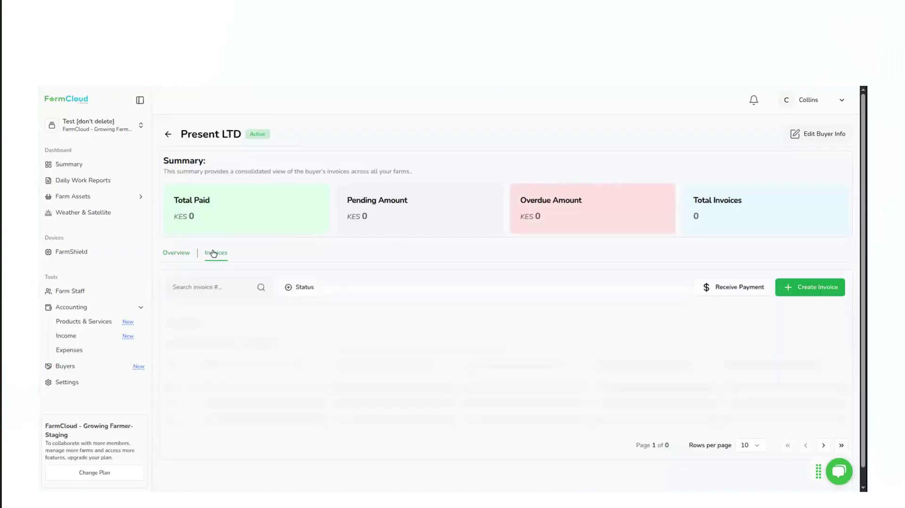
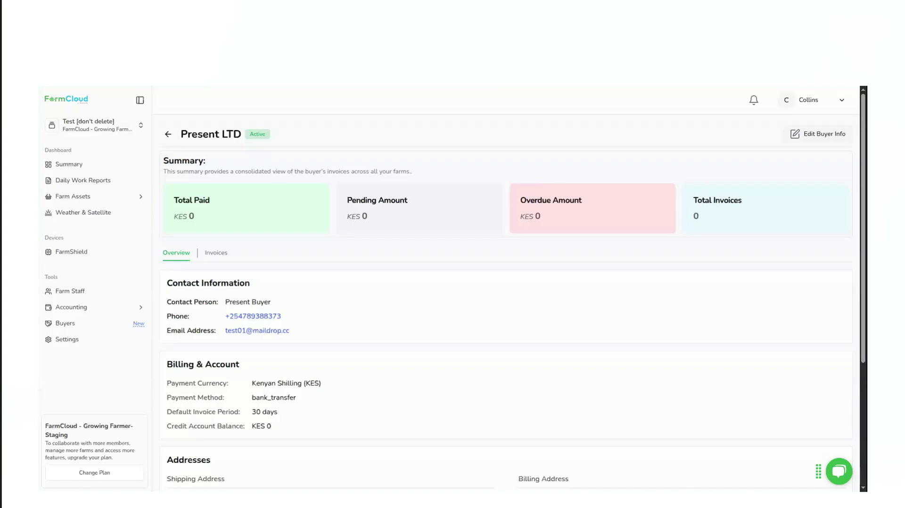
Open the FarmShield device list, check the actions available for the Basic model device, and open that device's data
click(81, 256)
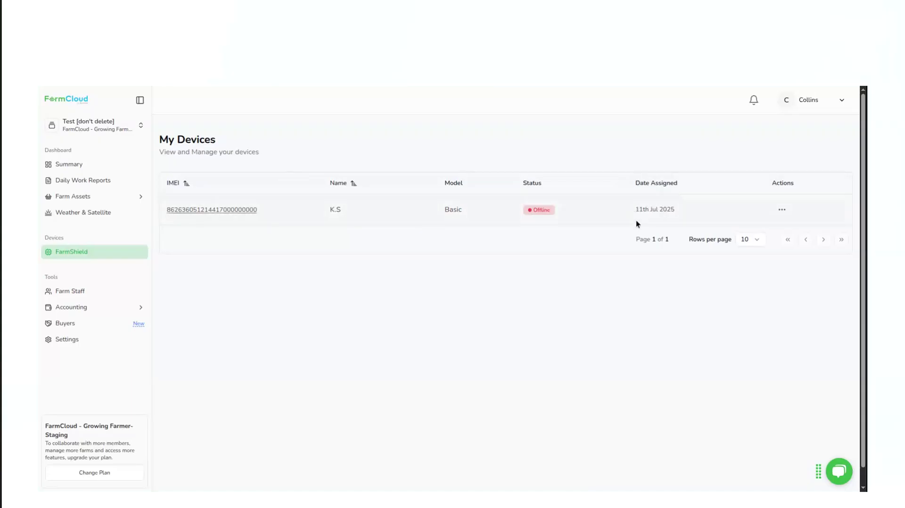
click(782, 209)
click(280, 403)
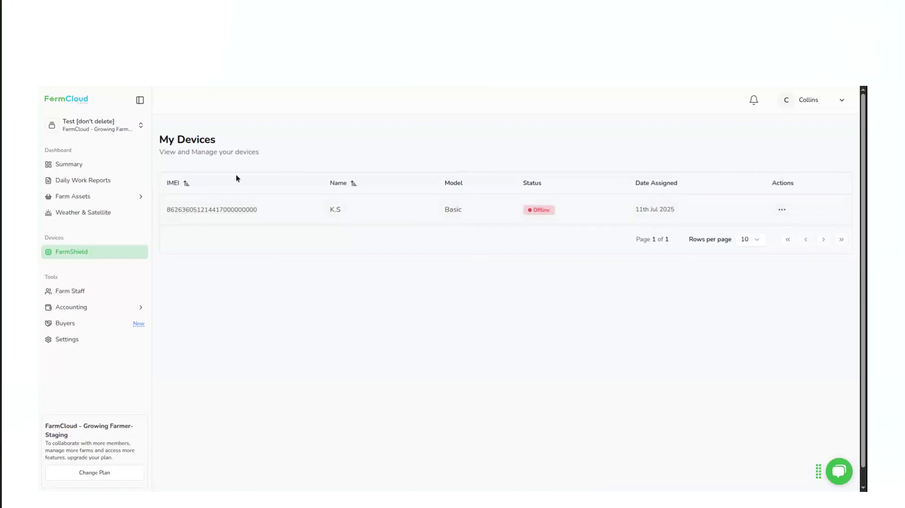
click(208, 213)
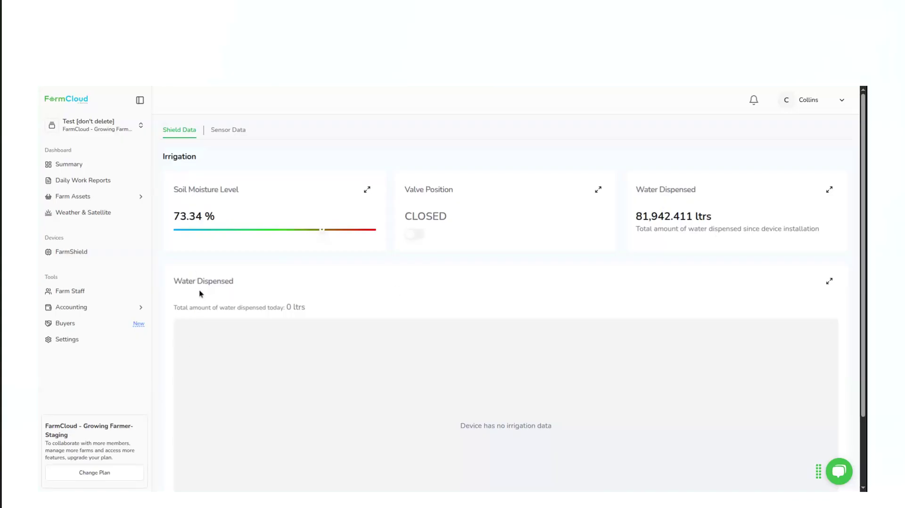
Examine the device's irrigation data on soil moisture, valve position and water dispensed, and open its soil and ambient sensor data
scroll(200, 289, down, 2)
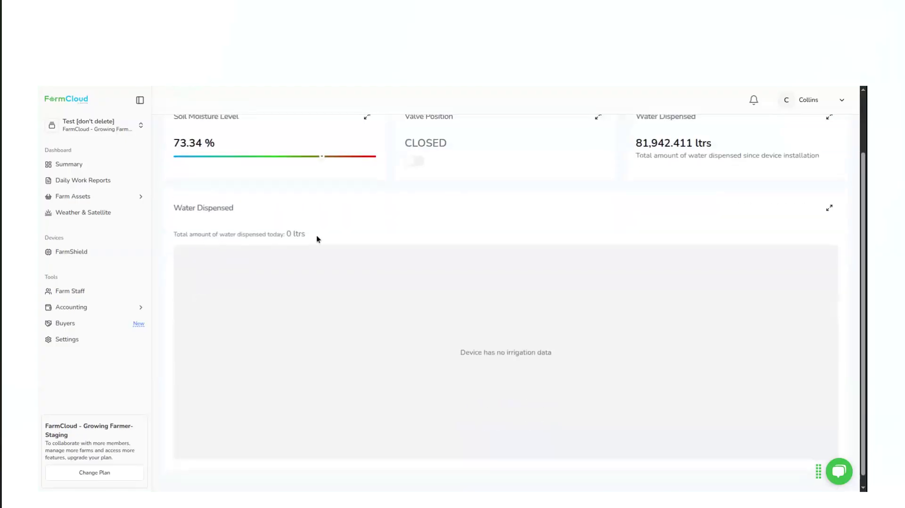
scroll(317, 238, up, 2)
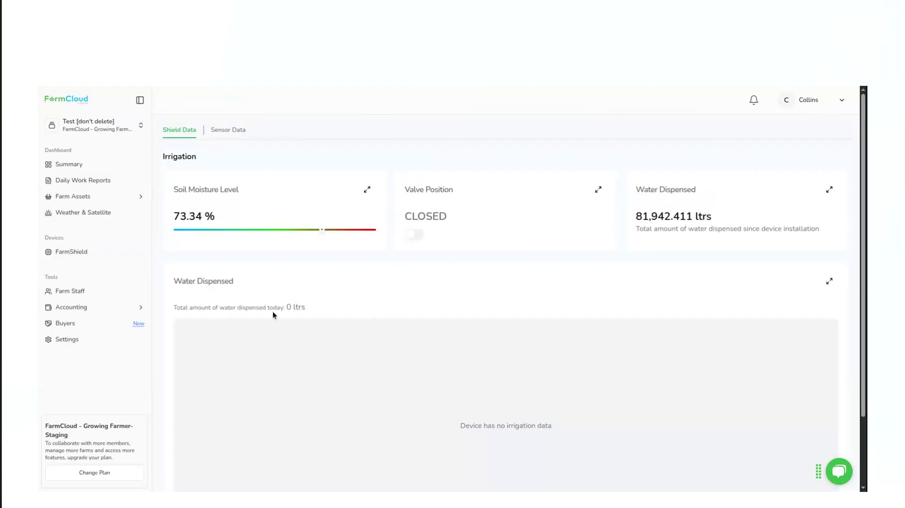
scroll(492, 428, down, 2)
scroll(492, 428, up, 2)
click(231, 137)
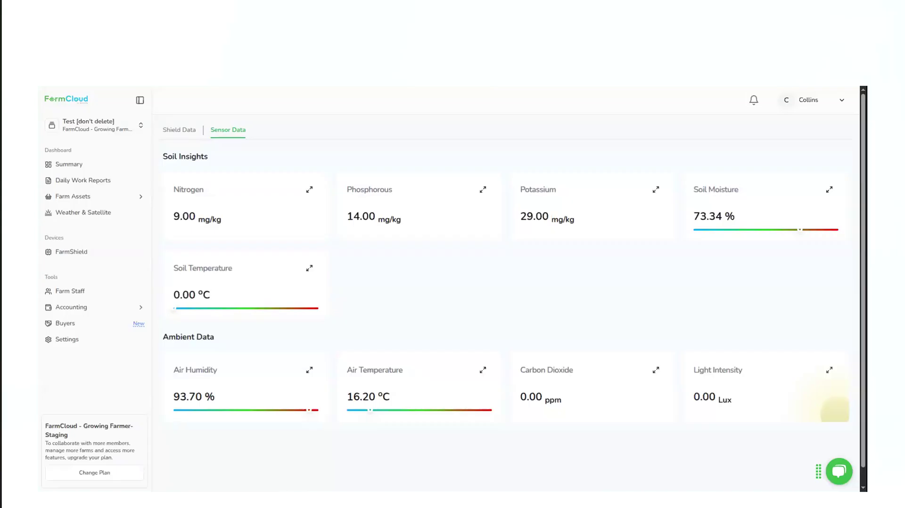
Open the support chat to view its chat and help options, and close it again
click(840, 472)
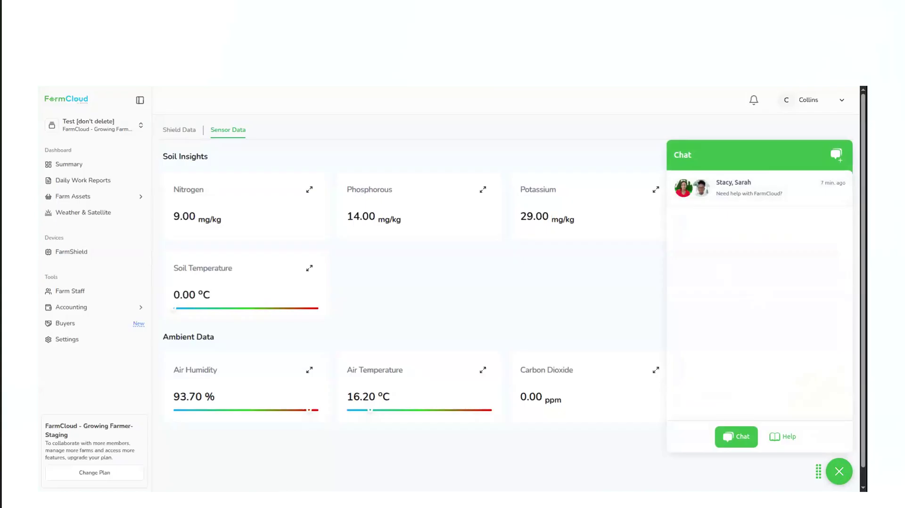
click(839, 471)
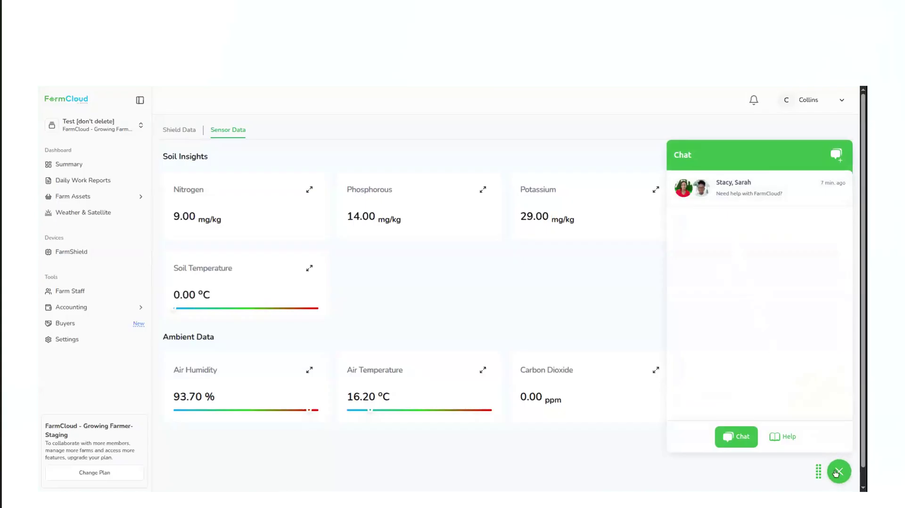